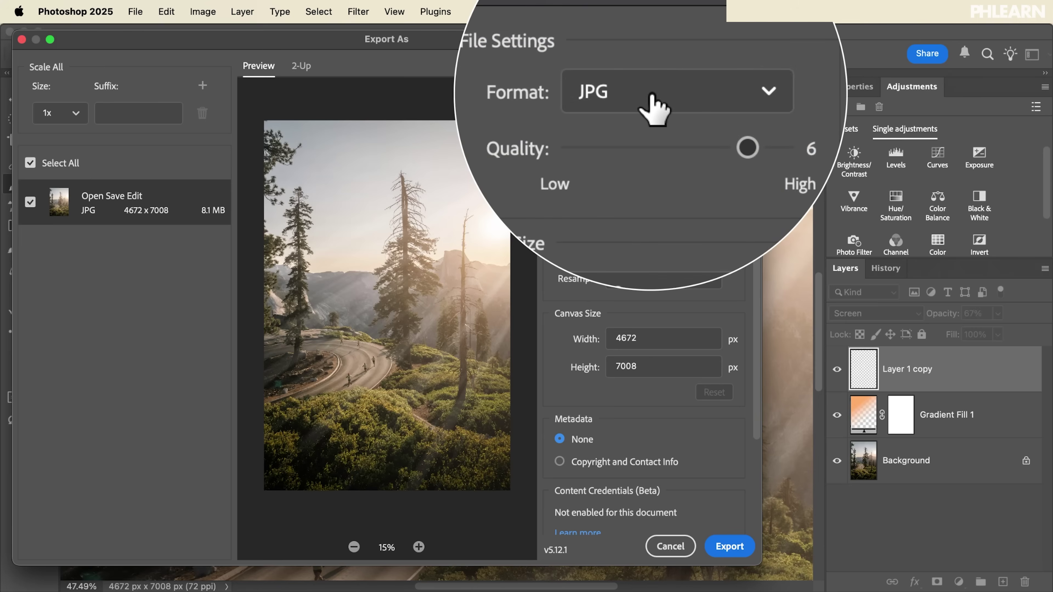
pyautogui.click(659, 105)
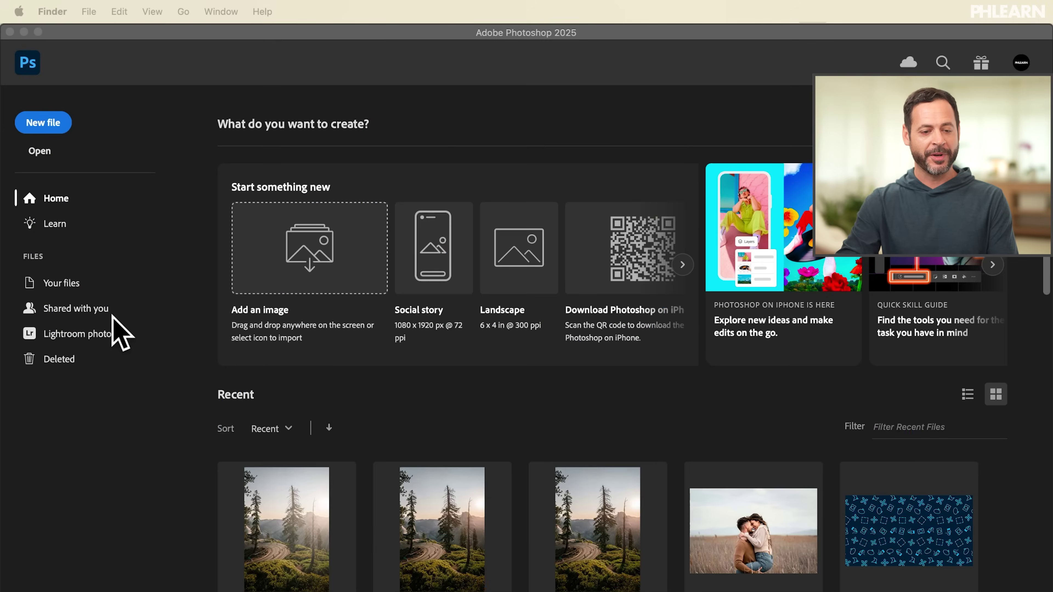
# Step: Open the image Open Save Edit.jpg from the Sample Images folder
pyautogui.click(39, 151)
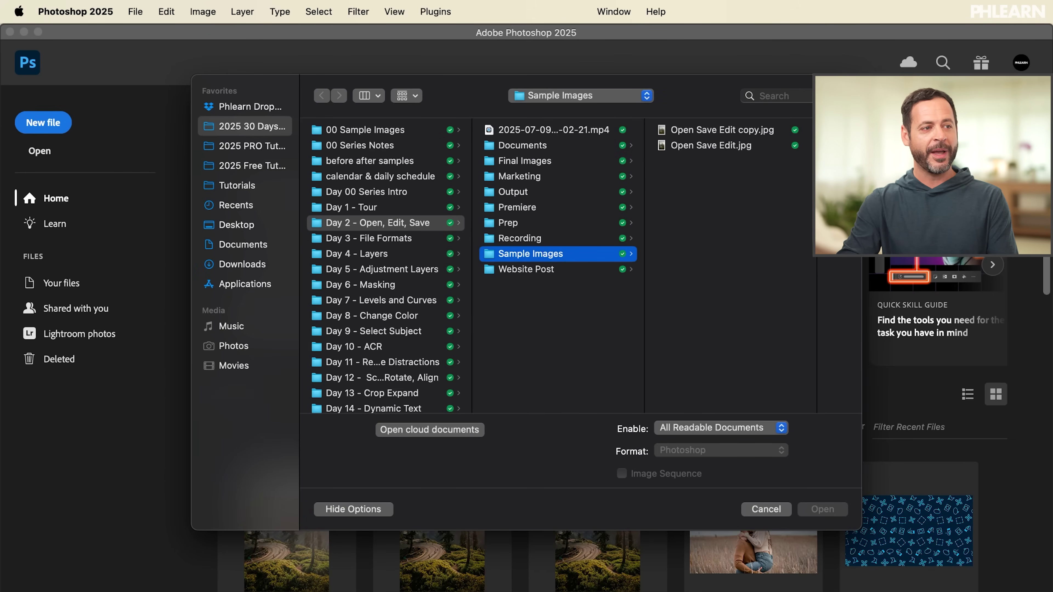
pyautogui.moveTo(367, 129); pyautogui.dragTo(661, 274)
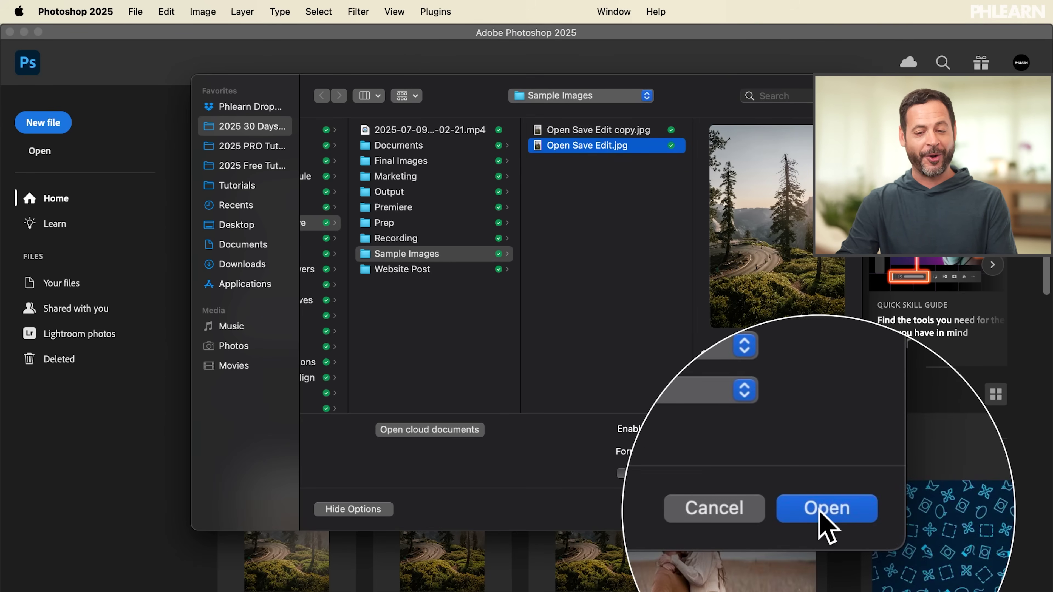
pyautogui.click(833, 513)
pyautogui.scroll(5, 391, 302)
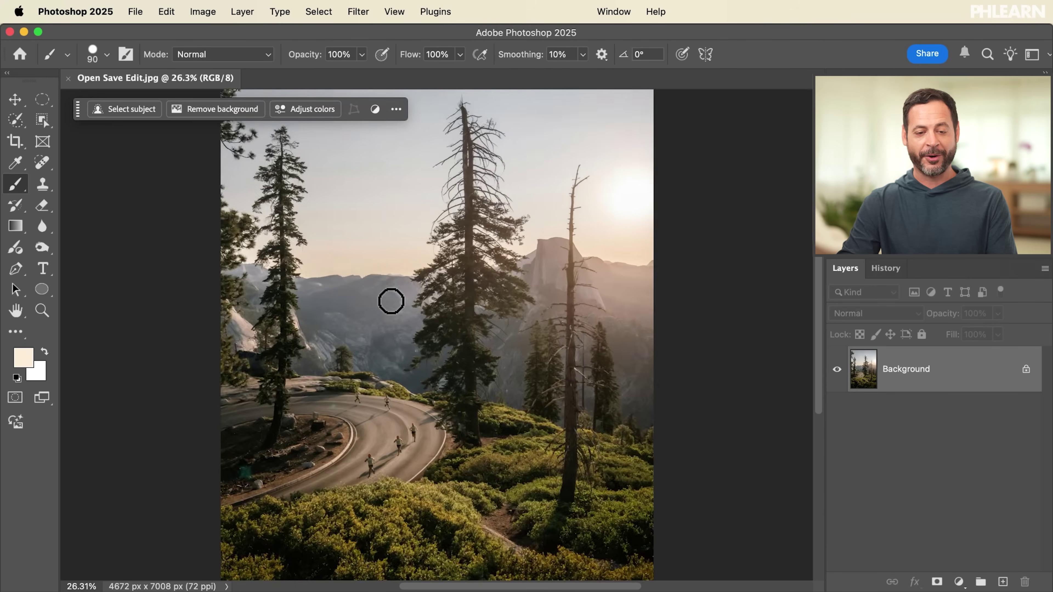
pyautogui.scroll(-5, 390, 301)
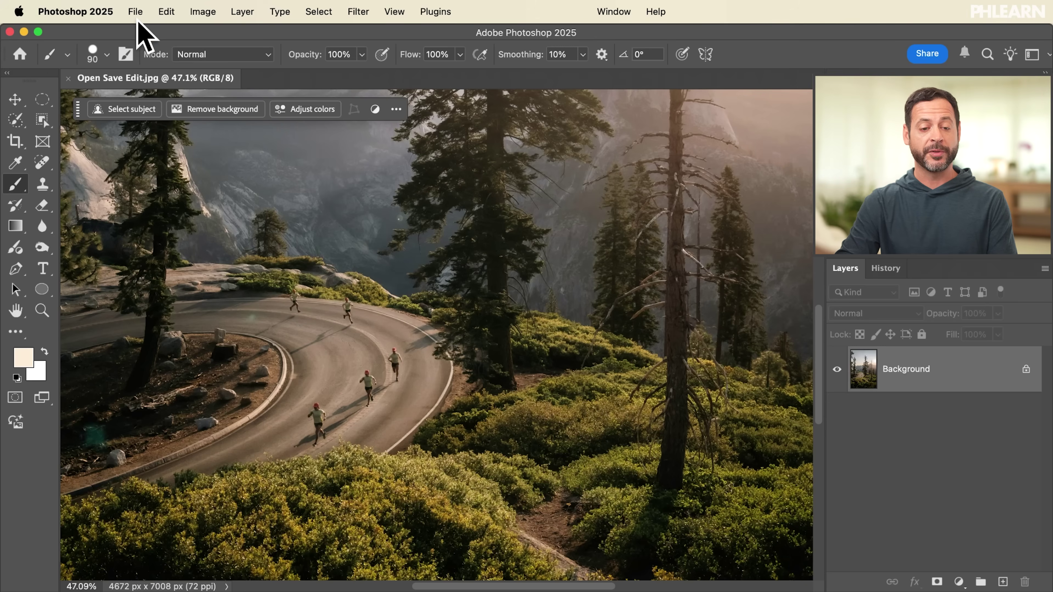
# Step: Show the recently opened files and choose Open Save Edit.jpg among them
pyautogui.click(135, 10)
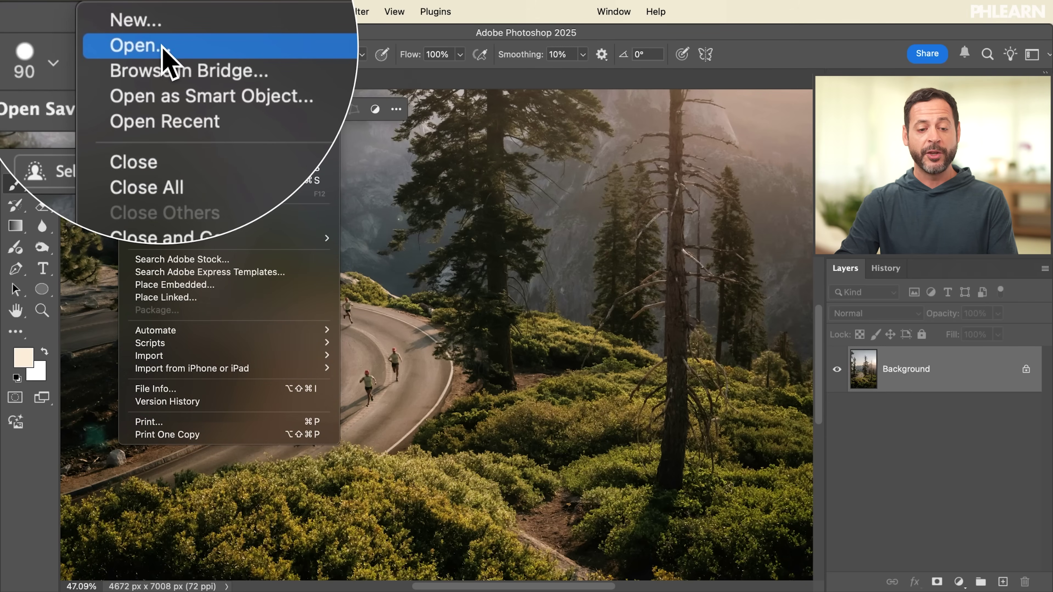
pyautogui.moveTo(198, 83)
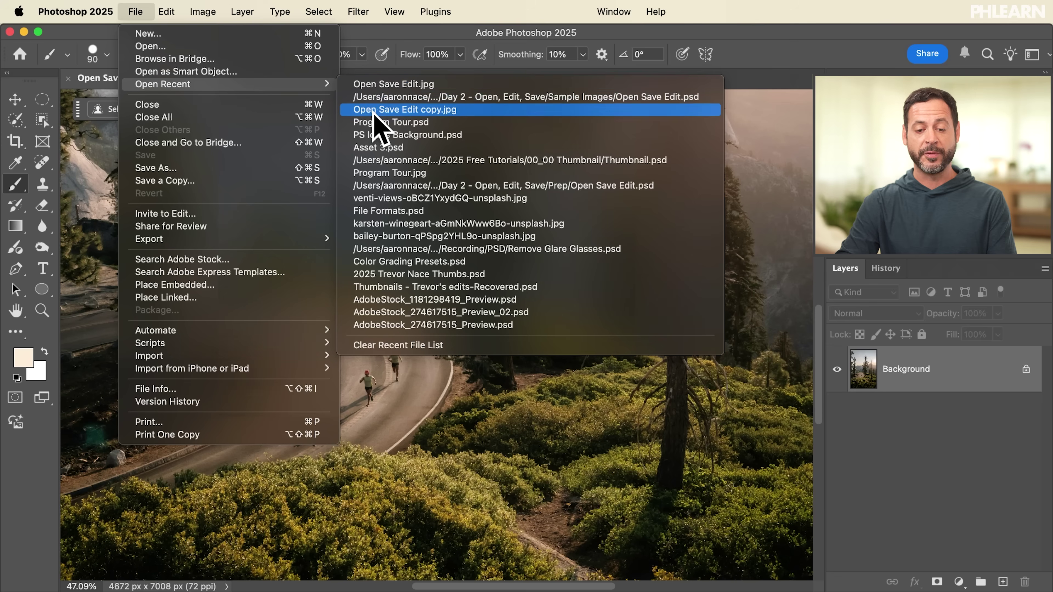
pyautogui.click(363, 88)
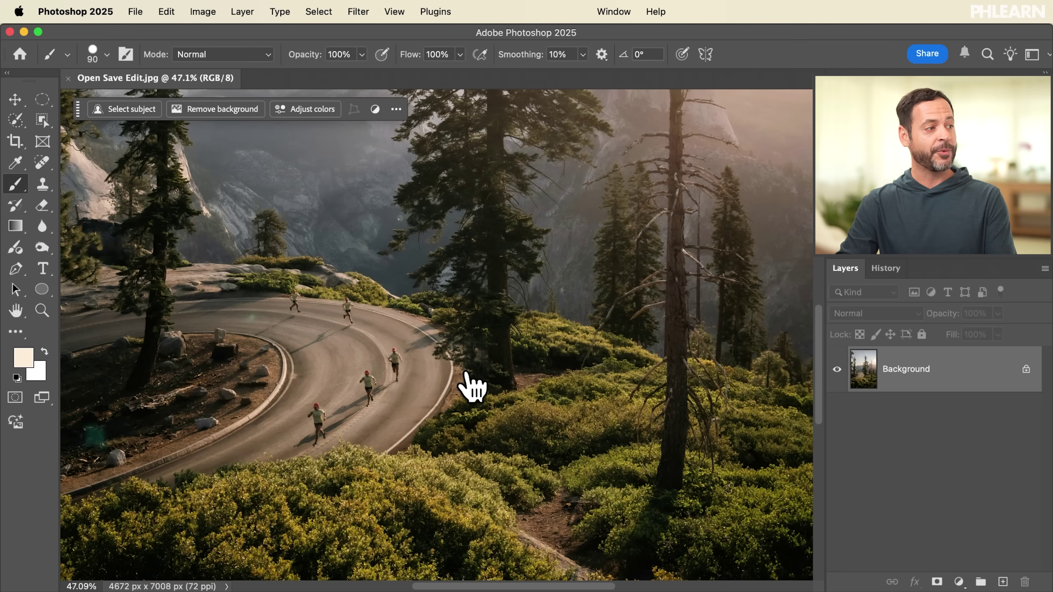
# Step: Switch to Finder and place Open Save Edit.jpg into the open document as a new, scaled-down layer
pyautogui.press('super+Tab')
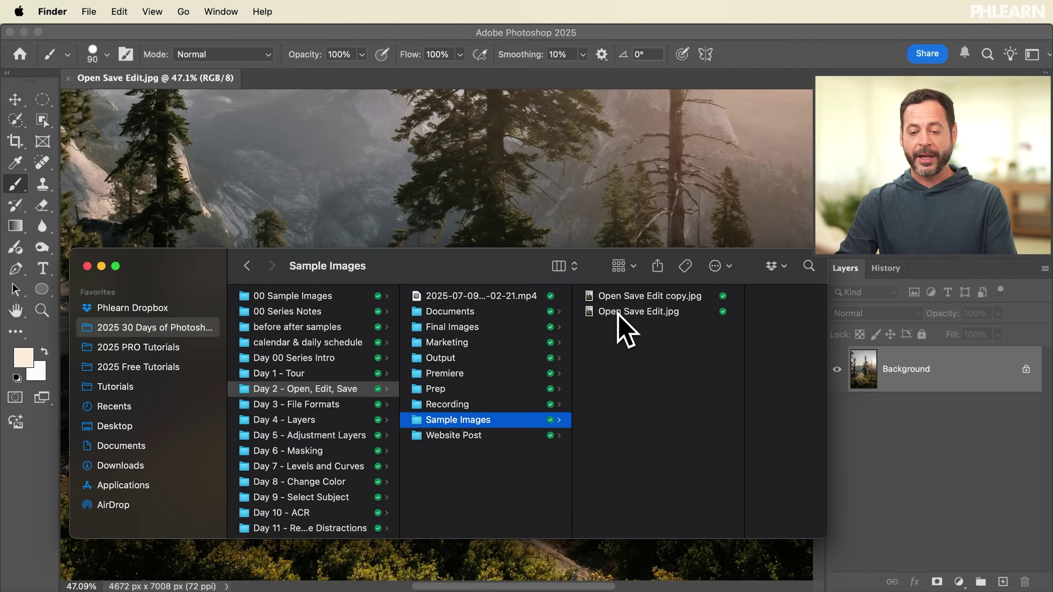
pyautogui.click(647, 316)
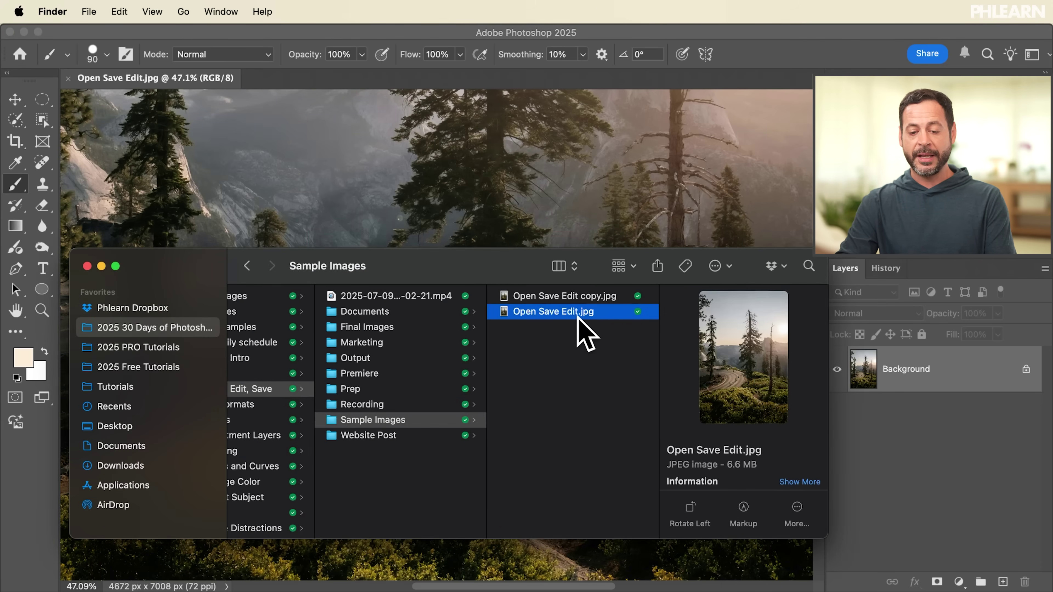
pyautogui.moveTo(623, 277); pyautogui.dragTo(476, 235)
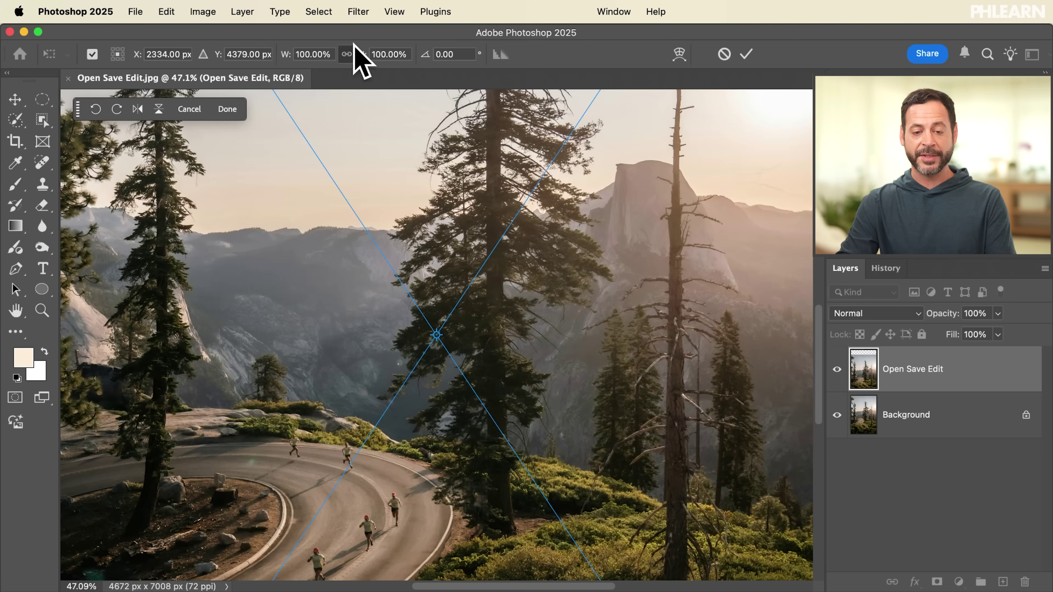
pyautogui.moveTo(361, 56); pyautogui.dragTo(322, 56)
pyautogui.click(746, 54)
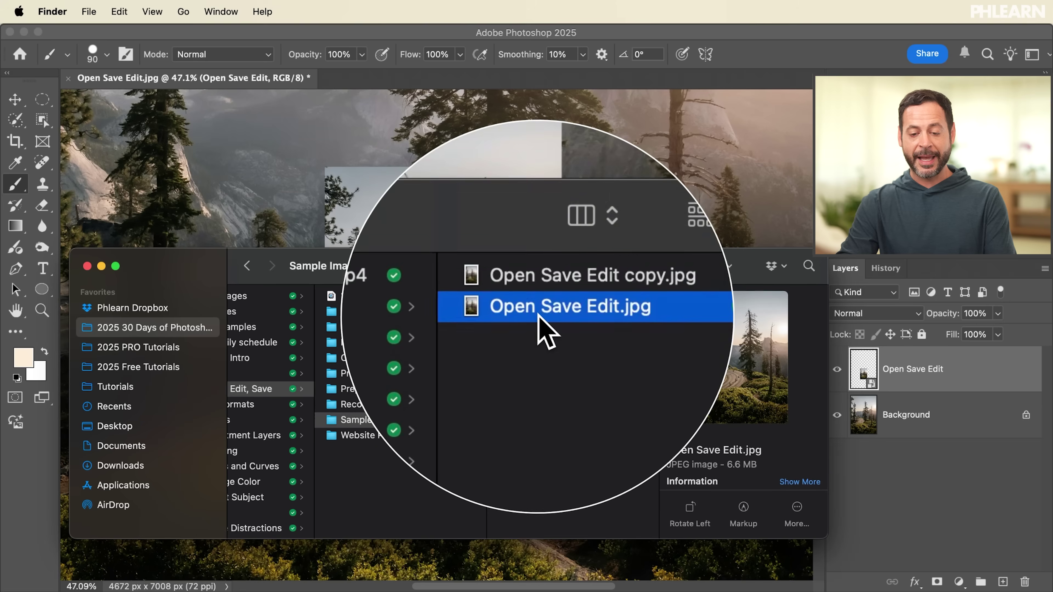
# Step: Try to bring Open Save Edit.jpg in from Finder again and undo the placed image layer
pyautogui.moveTo(537, 314); pyautogui.dragTo(566, 207)
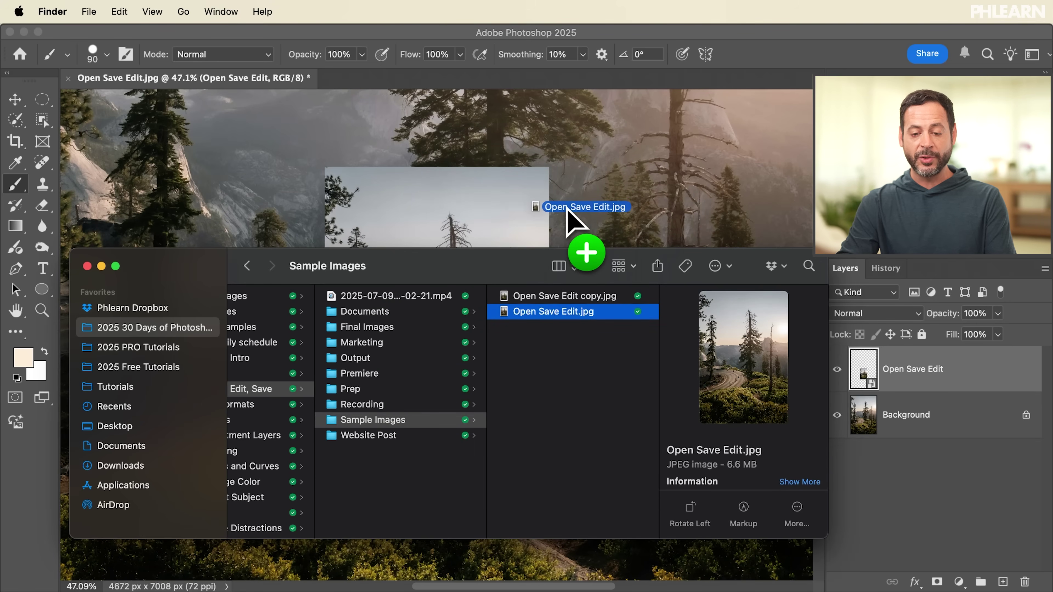
pyautogui.click(566, 94)
pyautogui.press('super+z')
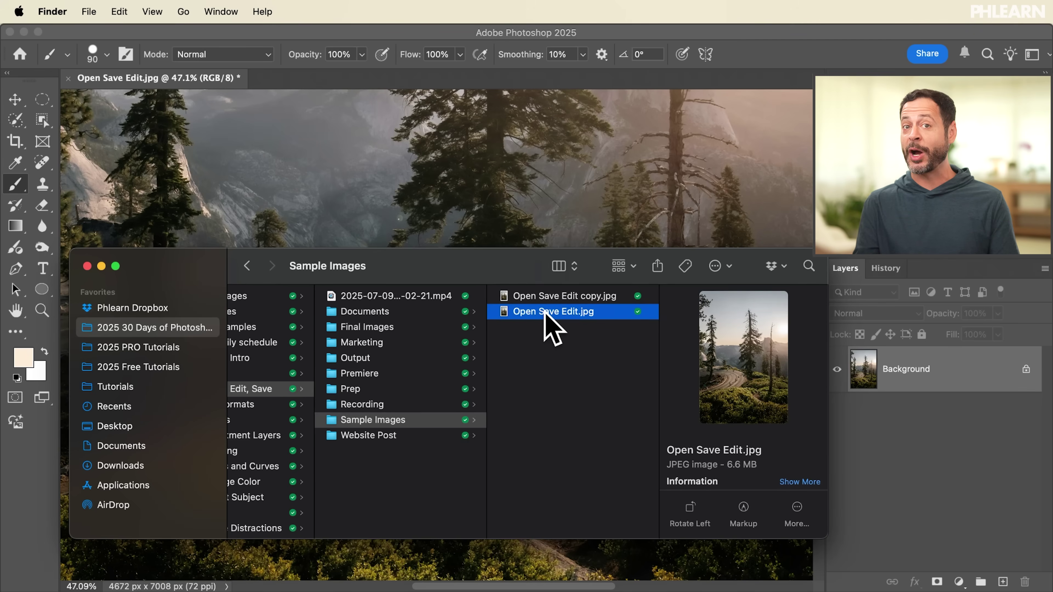
# Step: Open Open Save Edit copy.jpg from Finder as a separate document beside the existing one
pyautogui.click(536, 296)
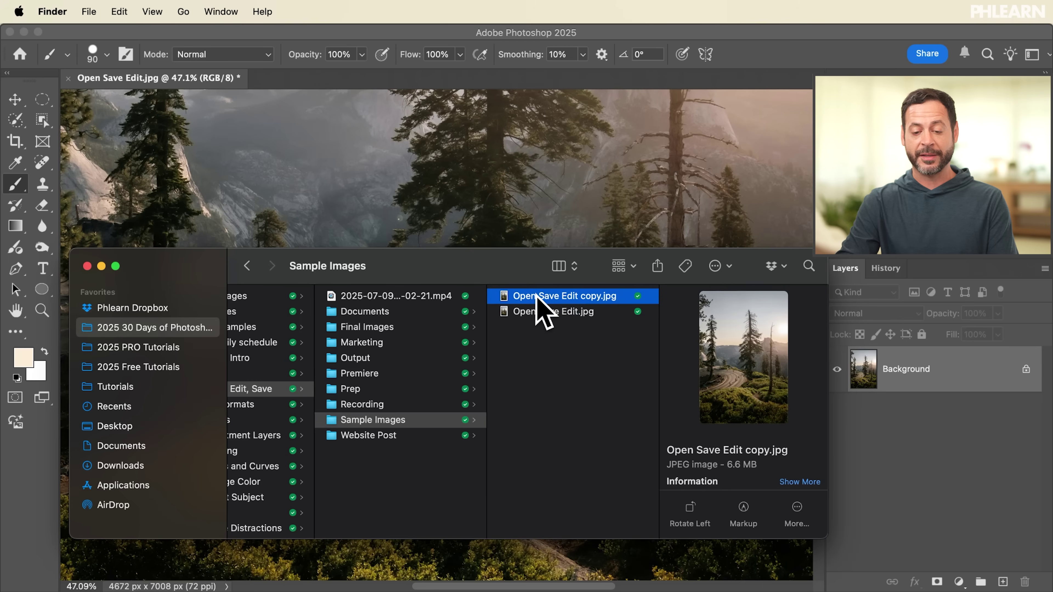
pyautogui.moveTo(572, 276); pyautogui.dragTo(301, 79)
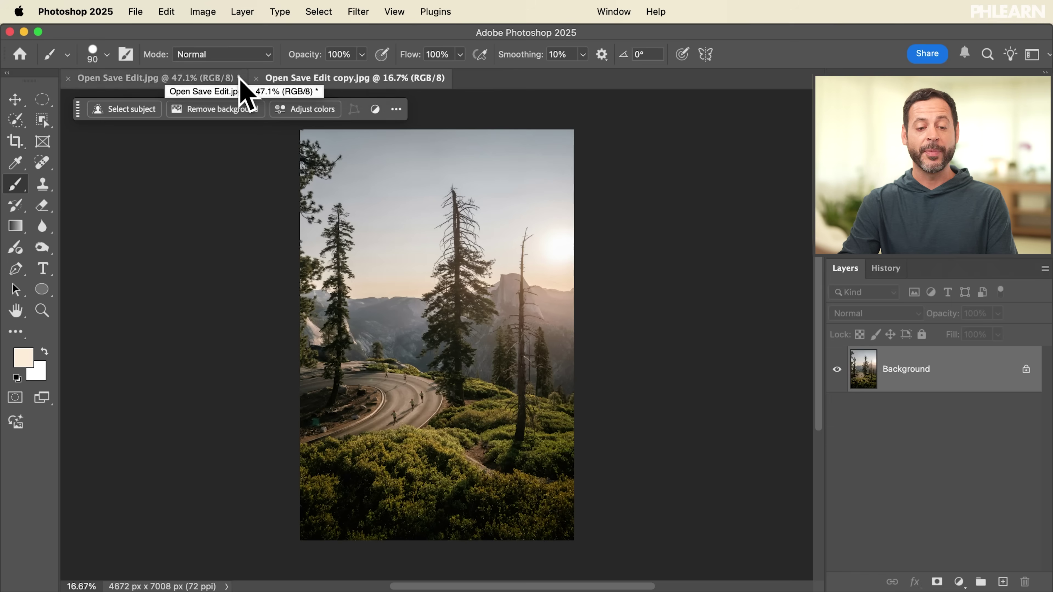
# Step: Switch back and forth between the two open documents and examine the list of open files
pyautogui.click(179, 79)
pyautogui.click(280, 79)
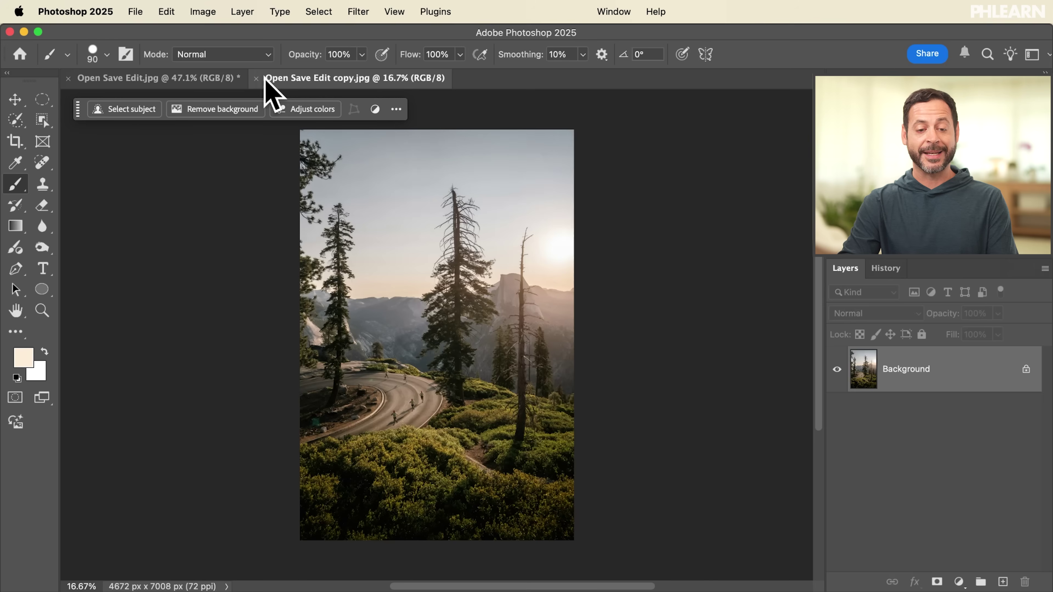
pyautogui.click(207, 80)
pyautogui.click(322, 79)
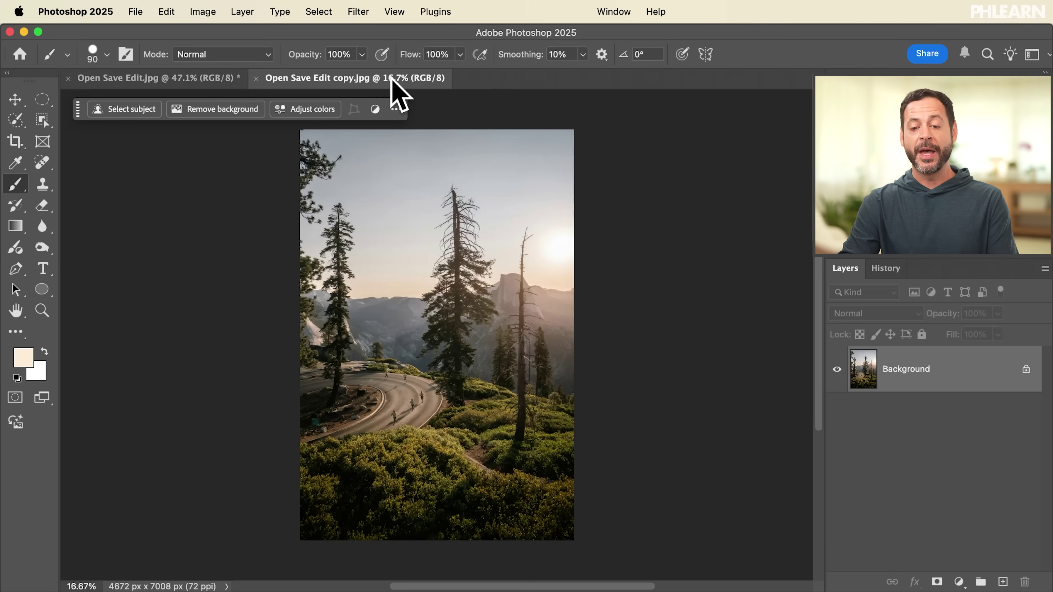
pyautogui.click(614, 13)
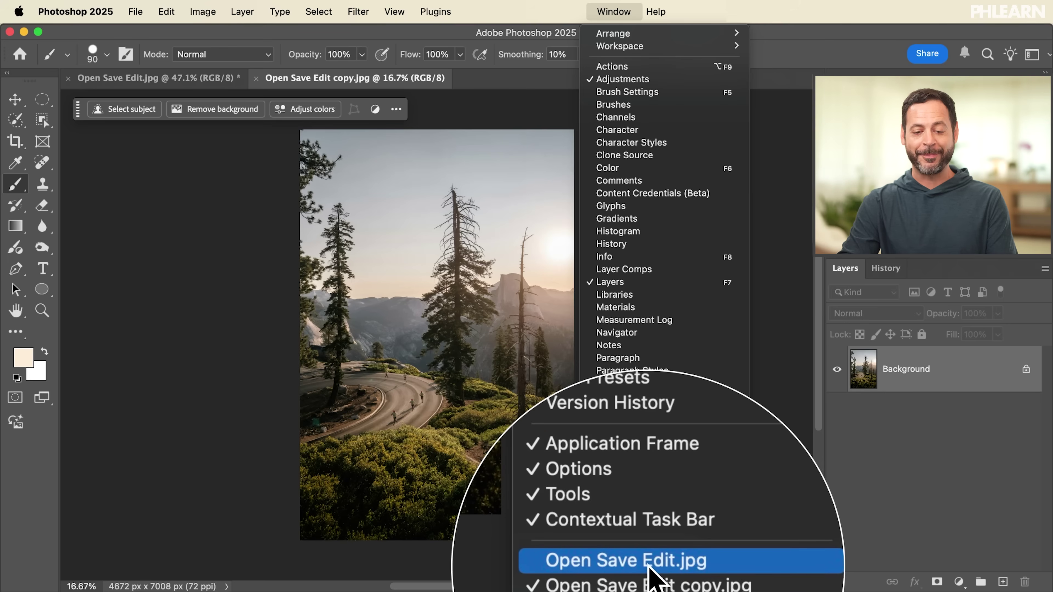
pyautogui.click(257, 366)
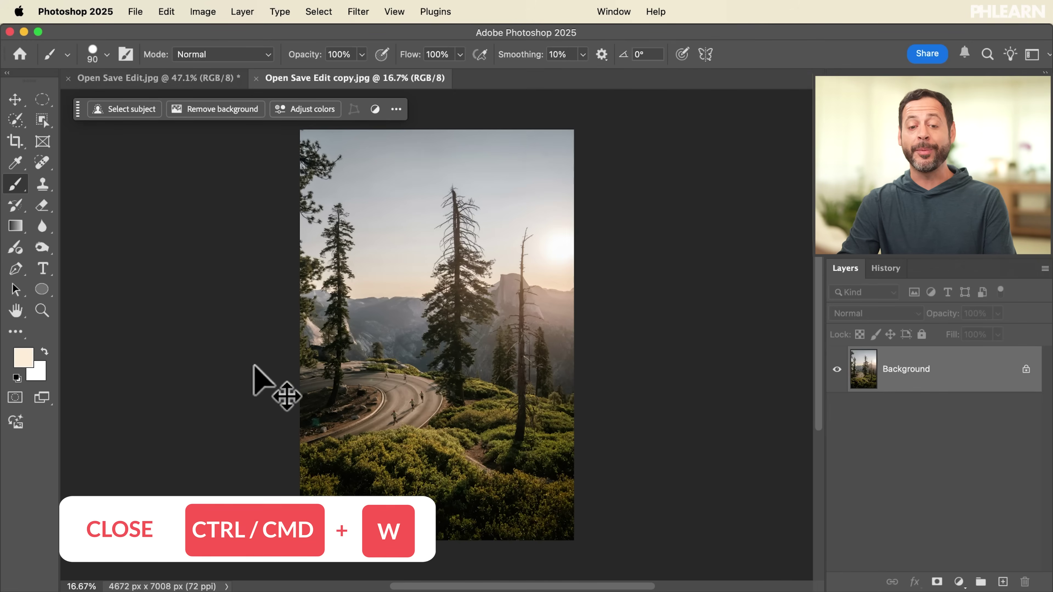
# Step: Close both open documents without saving changes to Open Save Edit.jpg
pyautogui.press('super+w')
pyautogui.press('super+w')
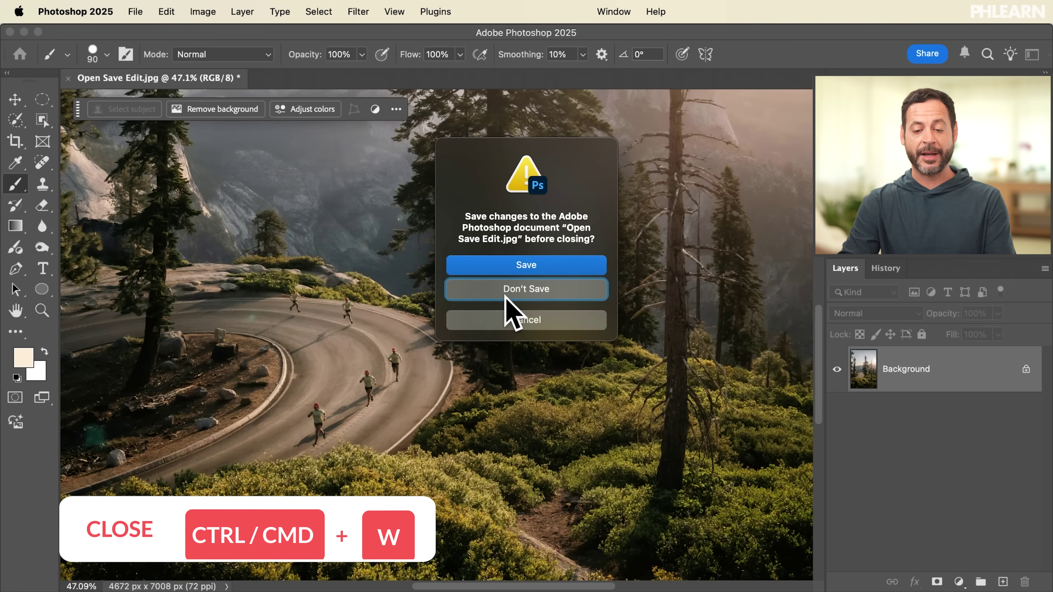
pyautogui.click(523, 290)
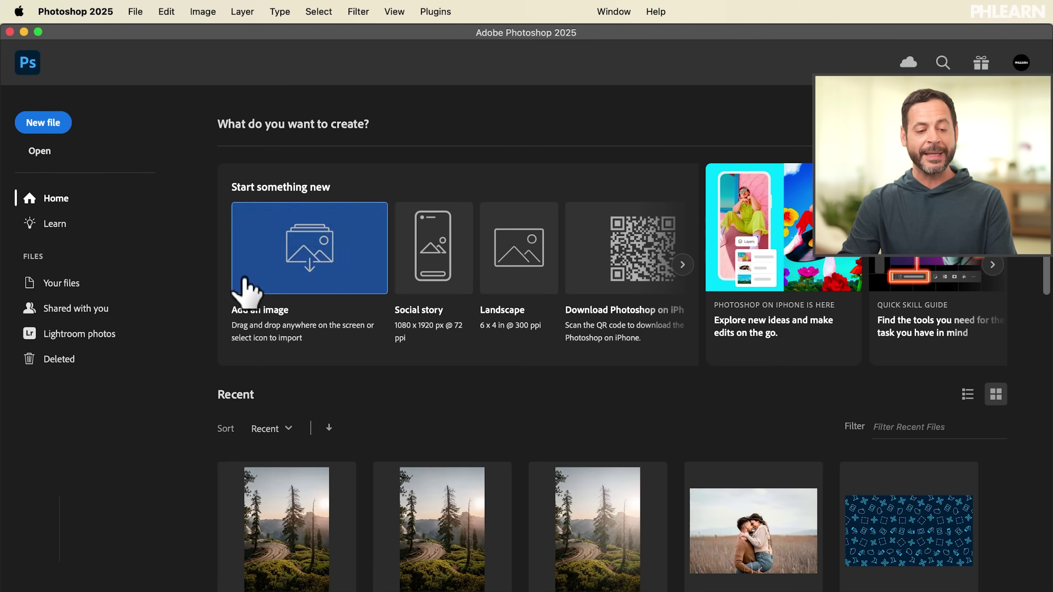
# Step: Open Open Save Edit.jpg from the recent files on the home screen
pyautogui.scroll(-5, 313, 372)
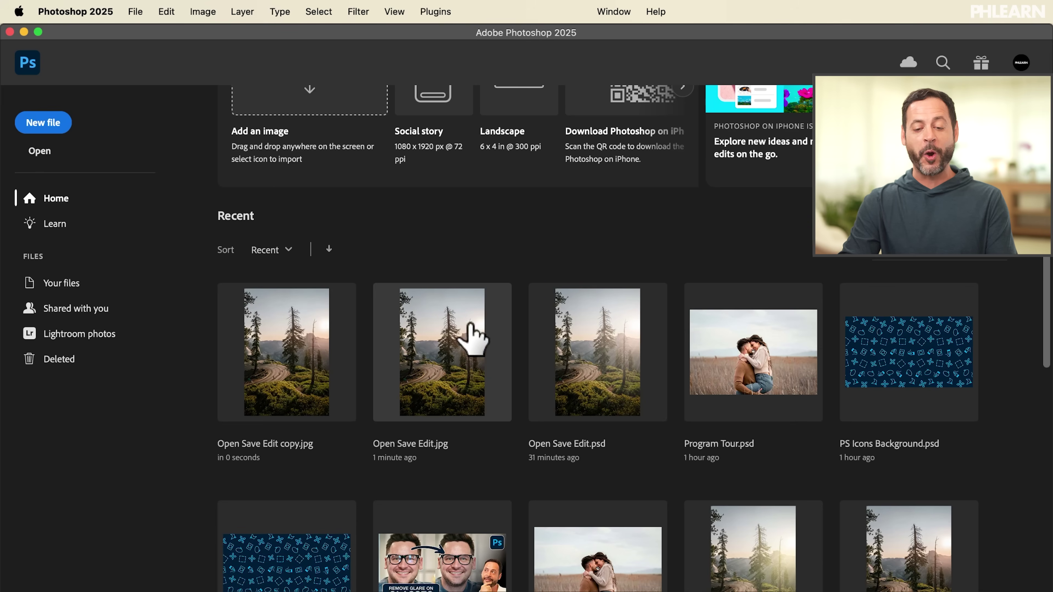
pyautogui.click(448, 342)
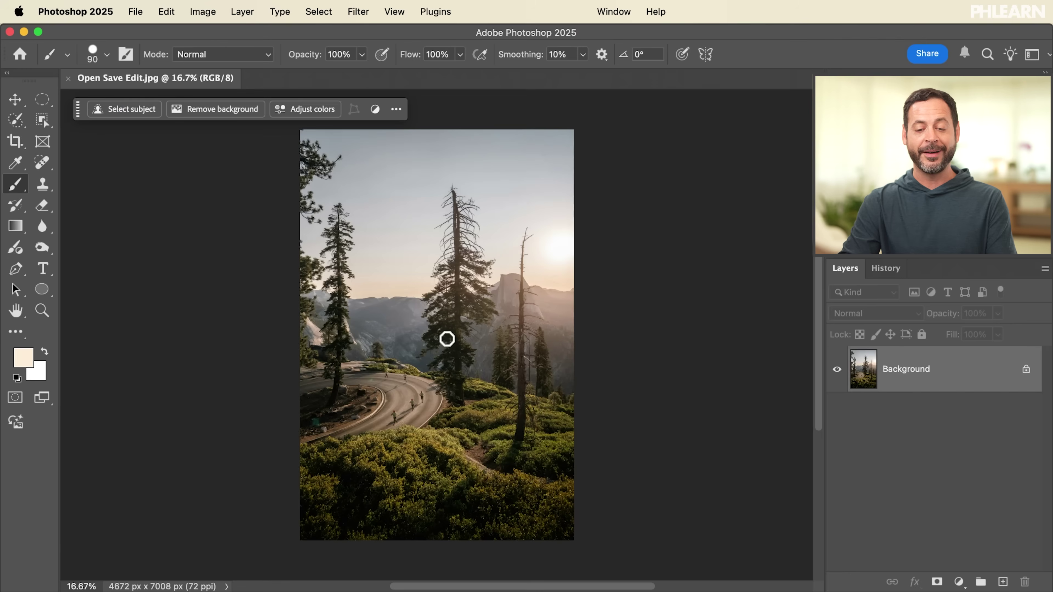
pyautogui.scroll(5, 446, 338)
pyautogui.scroll(-1, 447, 338)
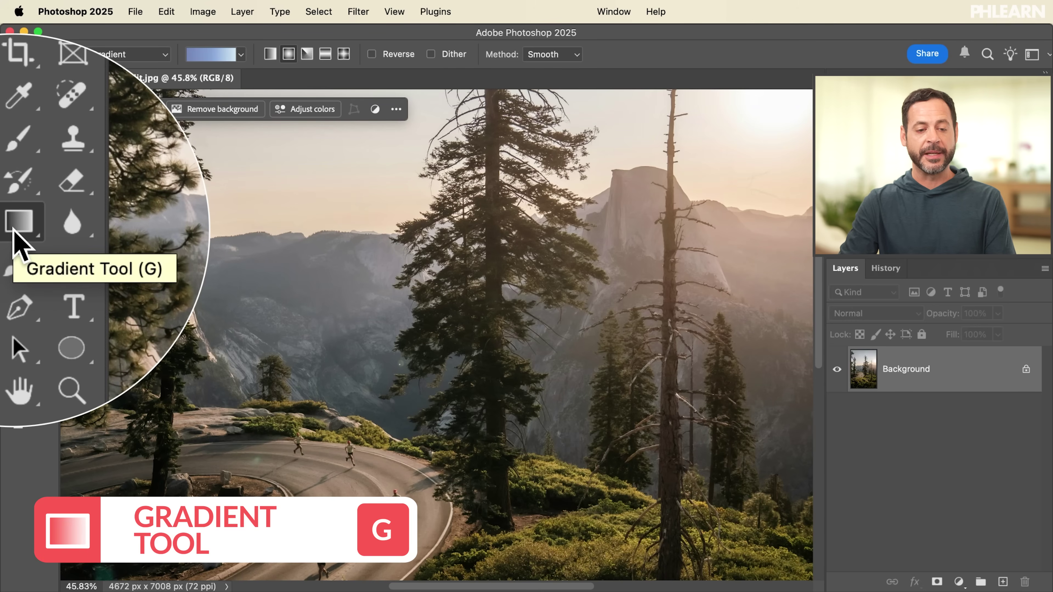
# Step: Keep the Gradient tool in Gradient mode, browse the preset groups and choose the foreground-to-transparent preset from Basics
pyautogui.click(124, 54)
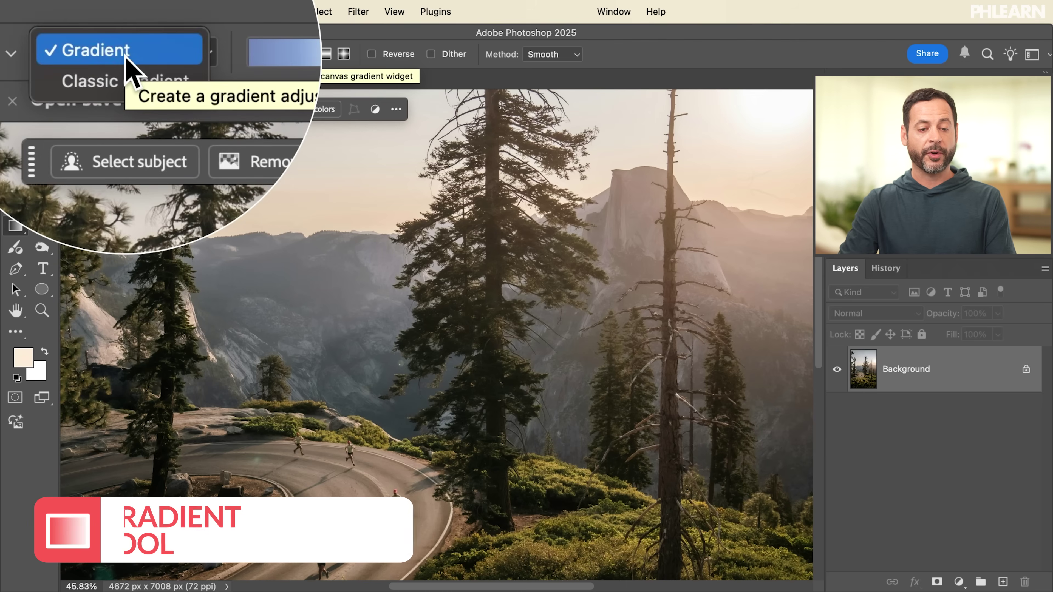
pyautogui.click(126, 58)
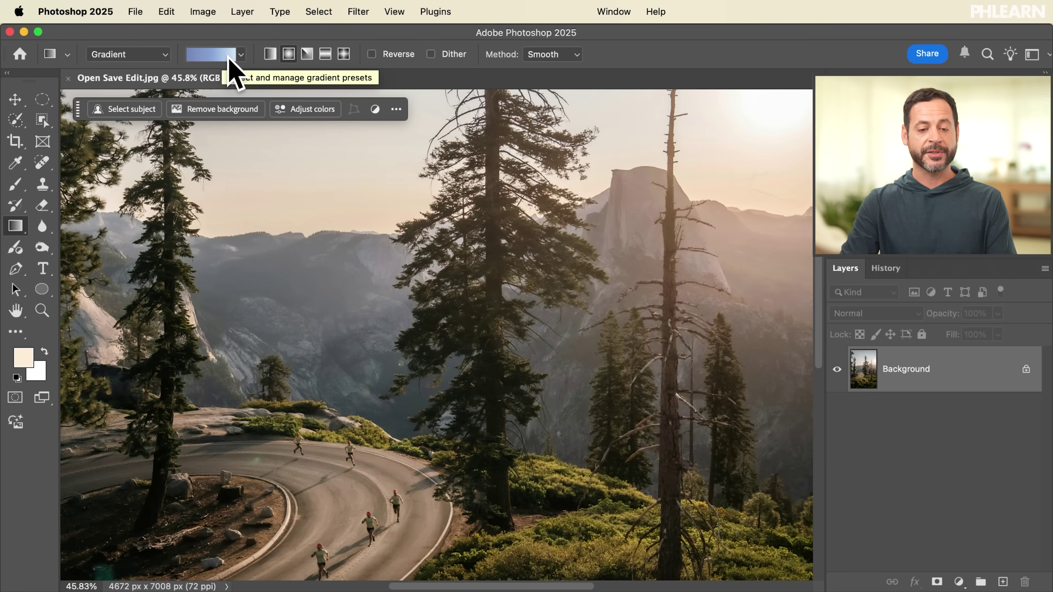
pyautogui.click(242, 54)
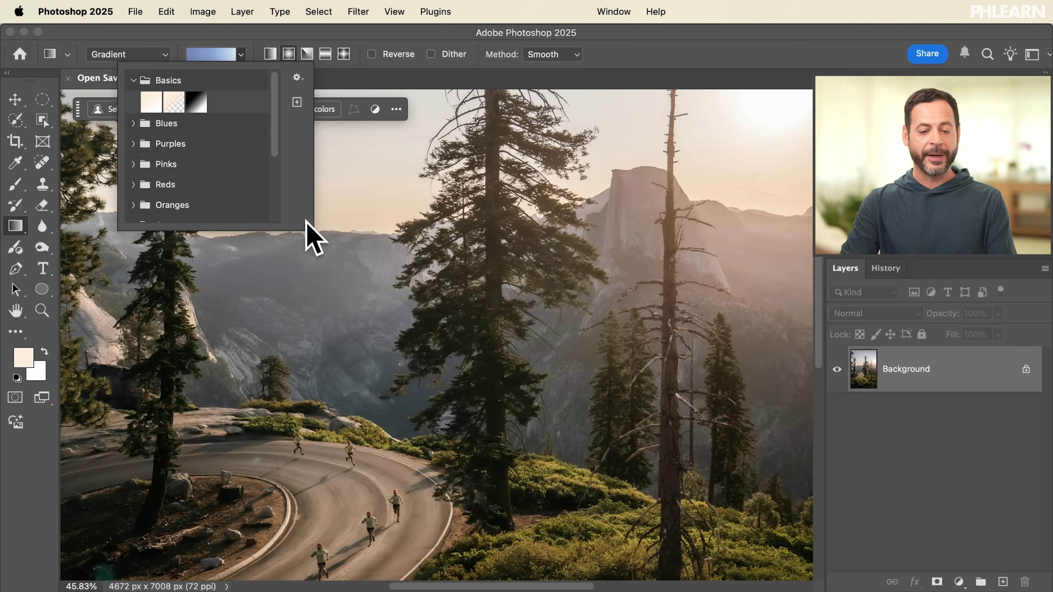
pyautogui.moveTo(308, 225); pyautogui.dragTo(364, 377)
pyautogui.click(134, 184)
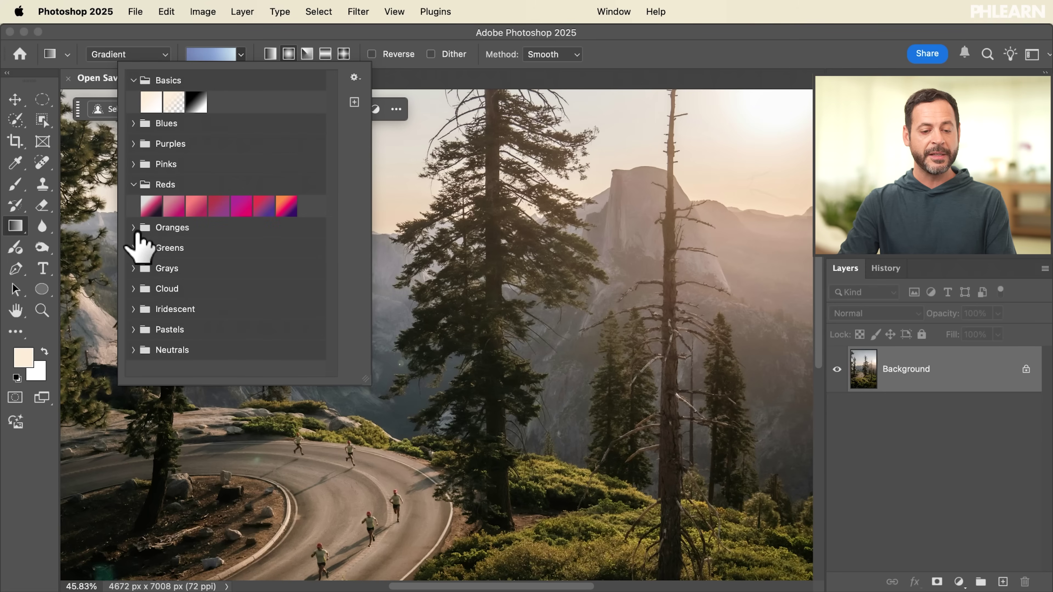
pyautogui.click(134, 227)
pyautogui.click(133, 292)
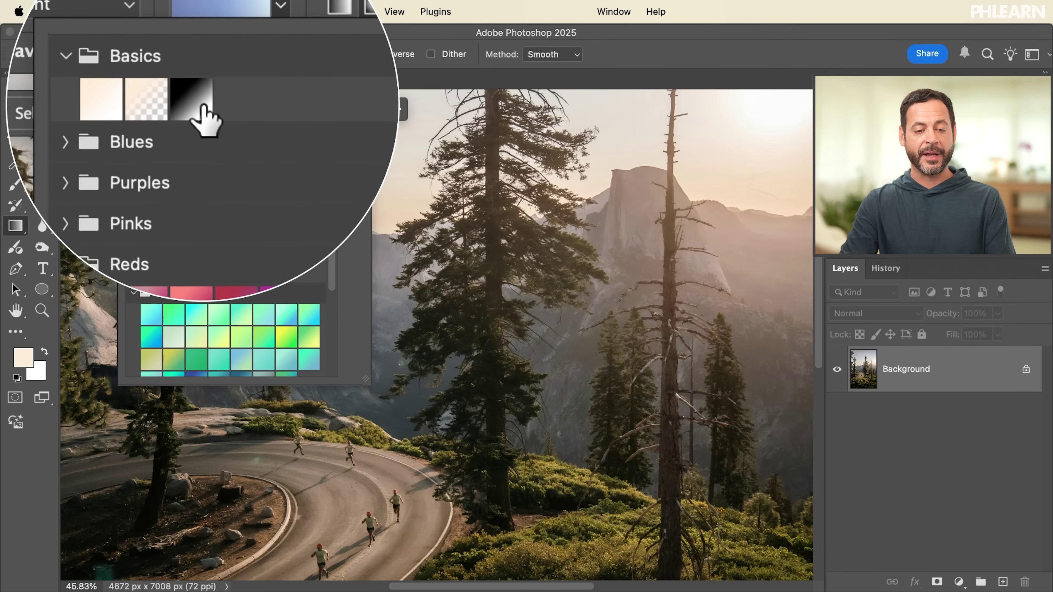
pyautogui.click(177, 104)
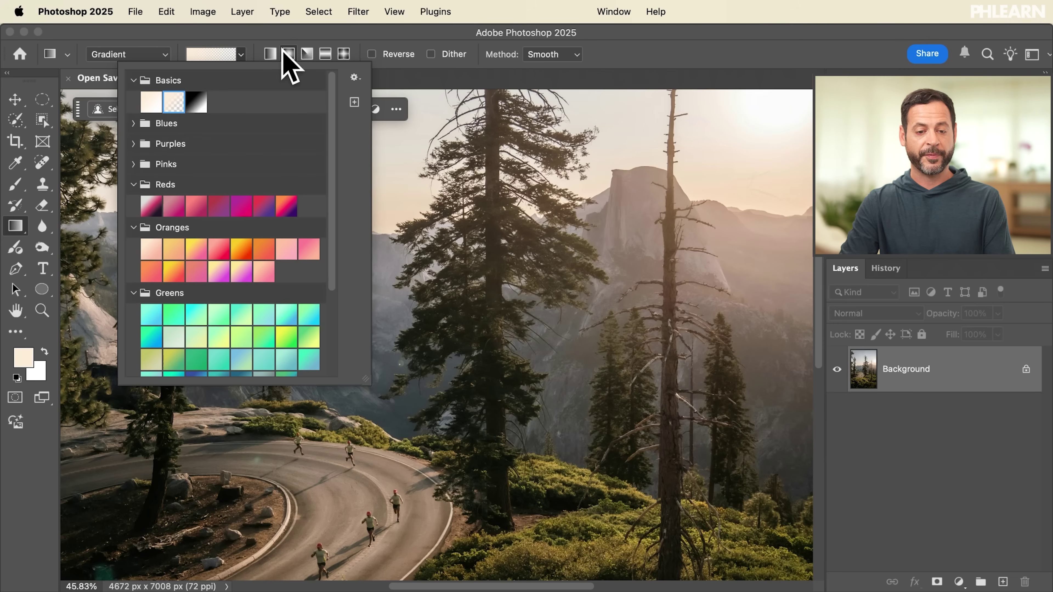
pyautogui.click(283, 29)
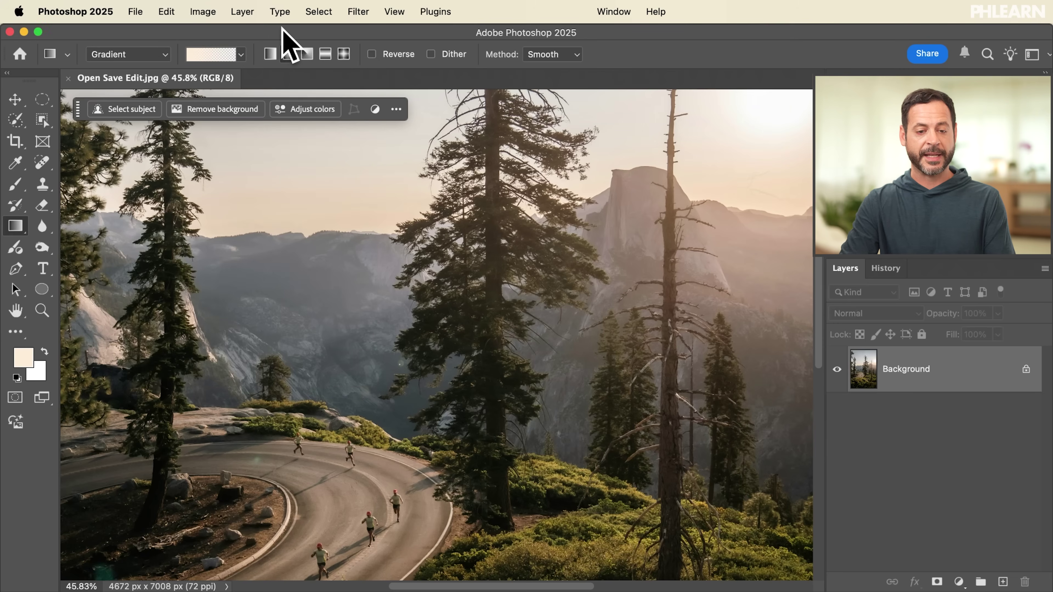
# Step: Set the foreground color to a medium green and return to the Gradient tool
pyautogui.click(24, 357)
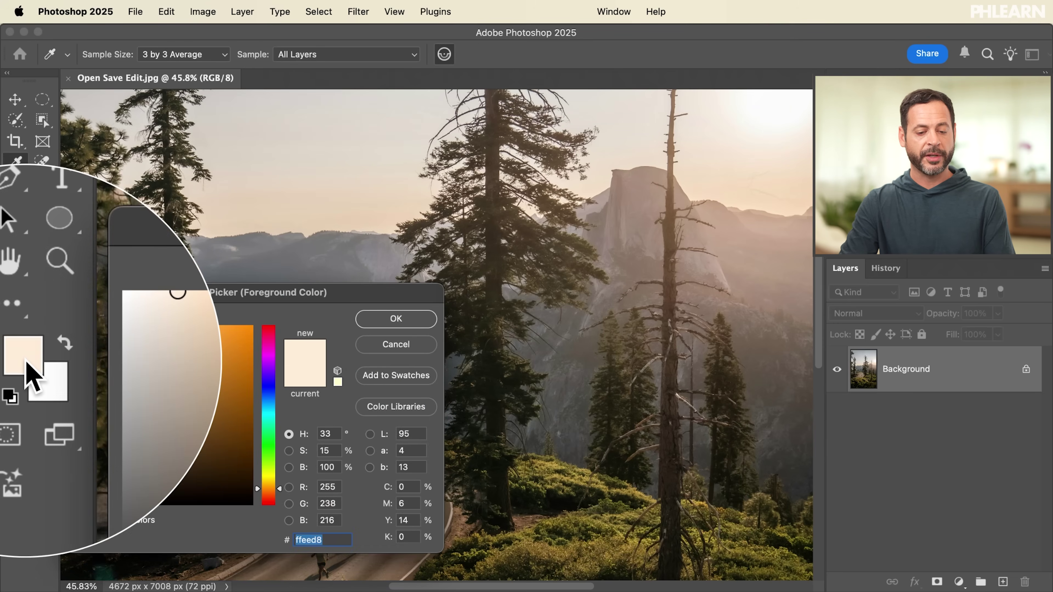
pyautogui.click(270, 416)
pyautogui.click(194, 396)
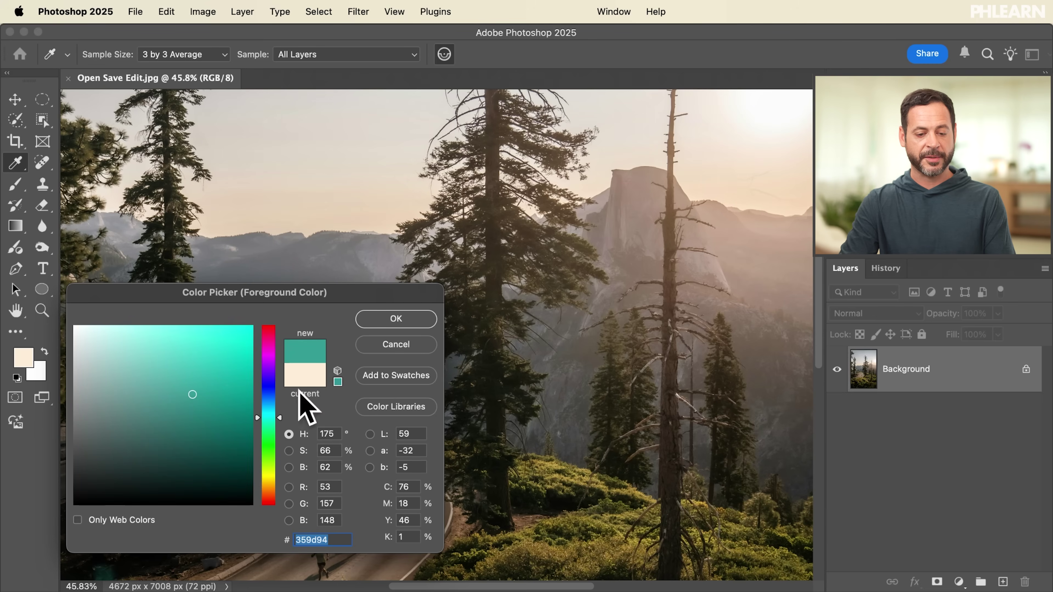
pyautogui.click(270, 449)
pyautogui.moveTo(202, 436); pyautogui.dragTo(156, 421)
pyautogui.click(397, 317)
pyautogui.press('g')
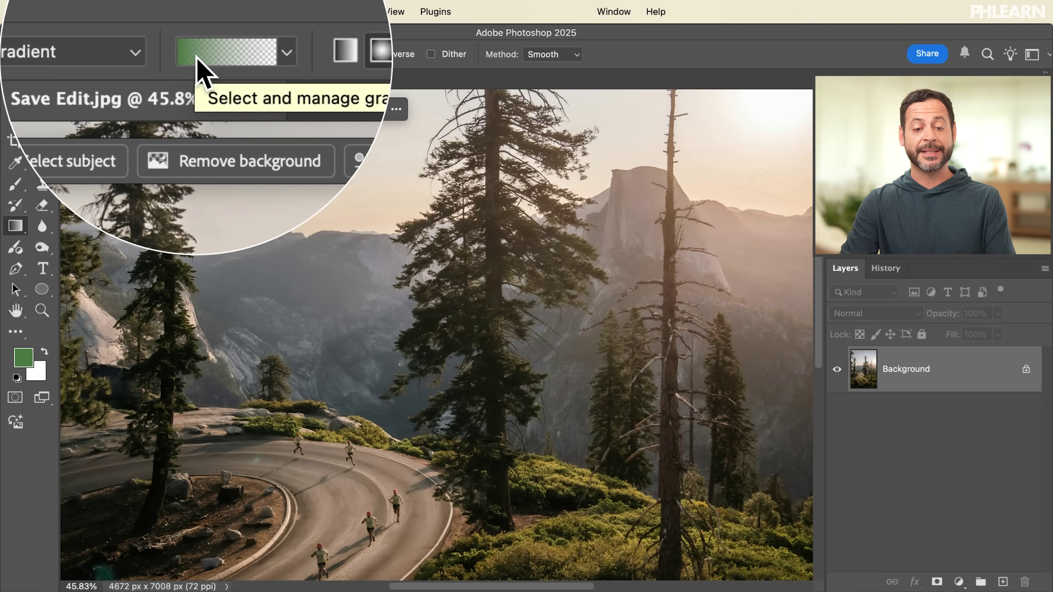
pyautogui.click(242, 54)
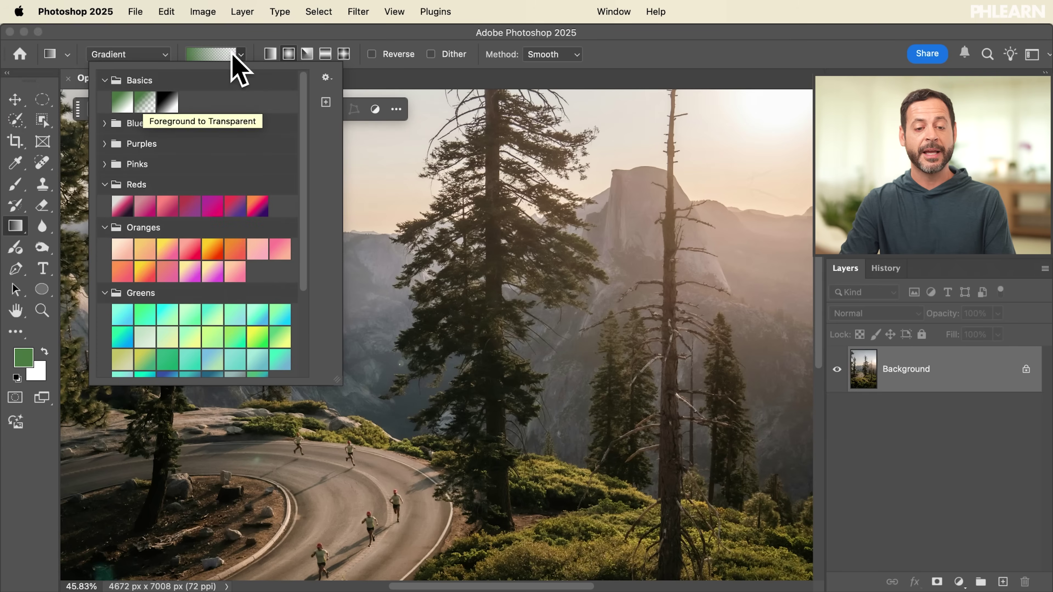
pyautogui.click(242, 54)
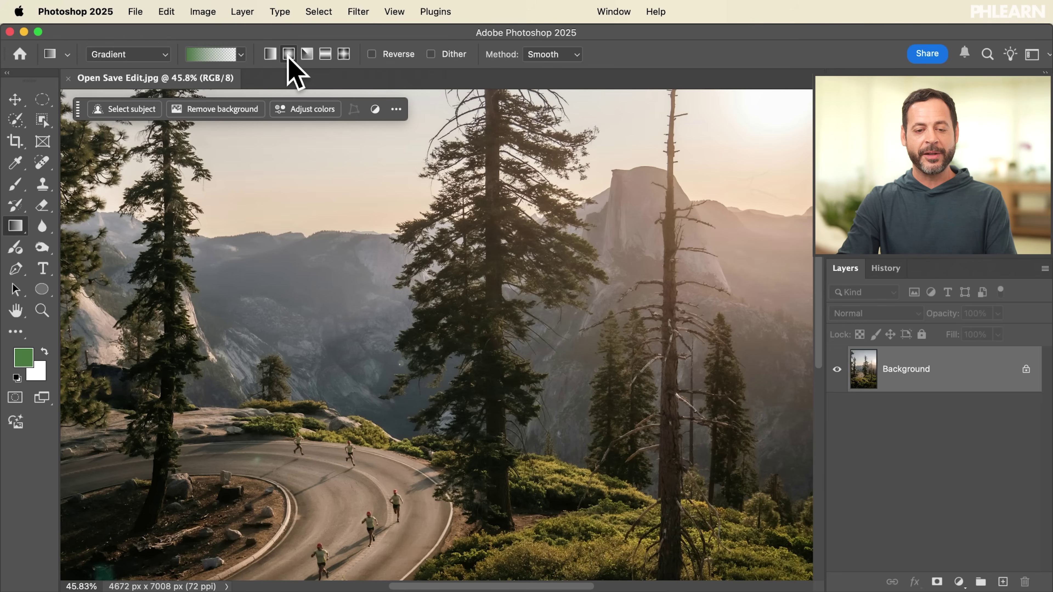
# Step: Sample the pale cream color f6e6d6 from the sky near the sun as the foreground color and return to the Gradient tool
pyautogui.scroll(3, 374, 263)
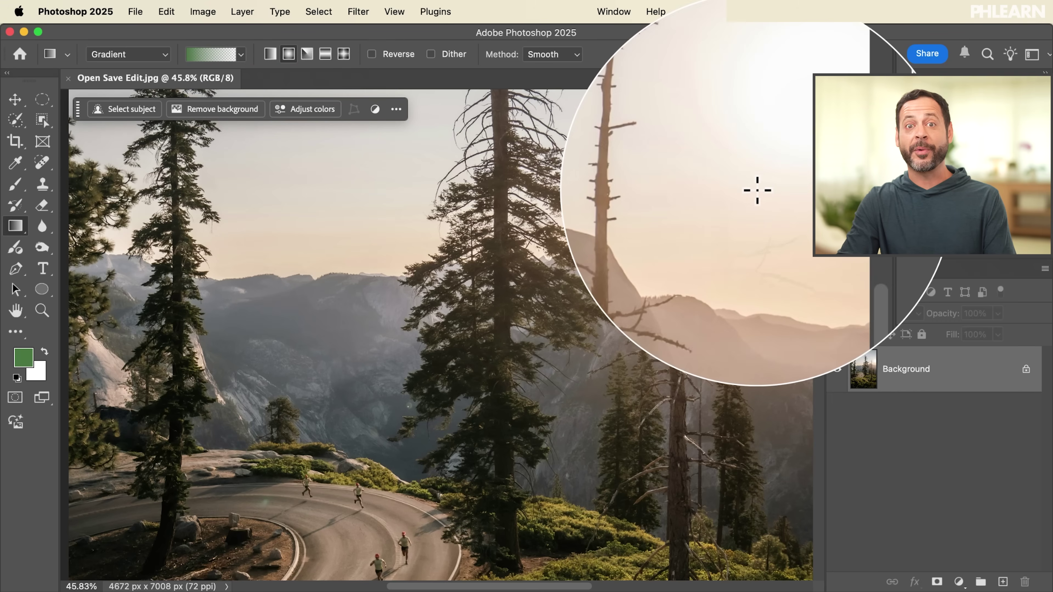
pyautogui.click(24, 358)
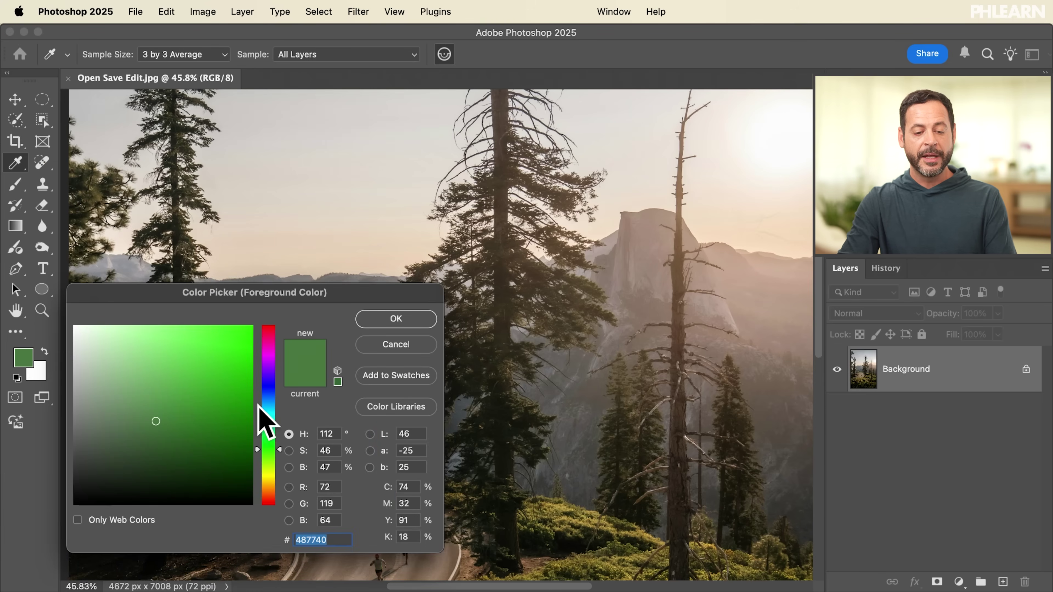
pyautogui.click(268, 409)
pyautogui.moveTo(224, 379)
pyautogui.mouseDown()
pyautogui.moveTo(157, 352)
pyautogui.moveTo(151, 413)
pyautogui.moveTo(179, 428)
pyautogui.moveTo(155, 352)
pyautogui.mouseUp()
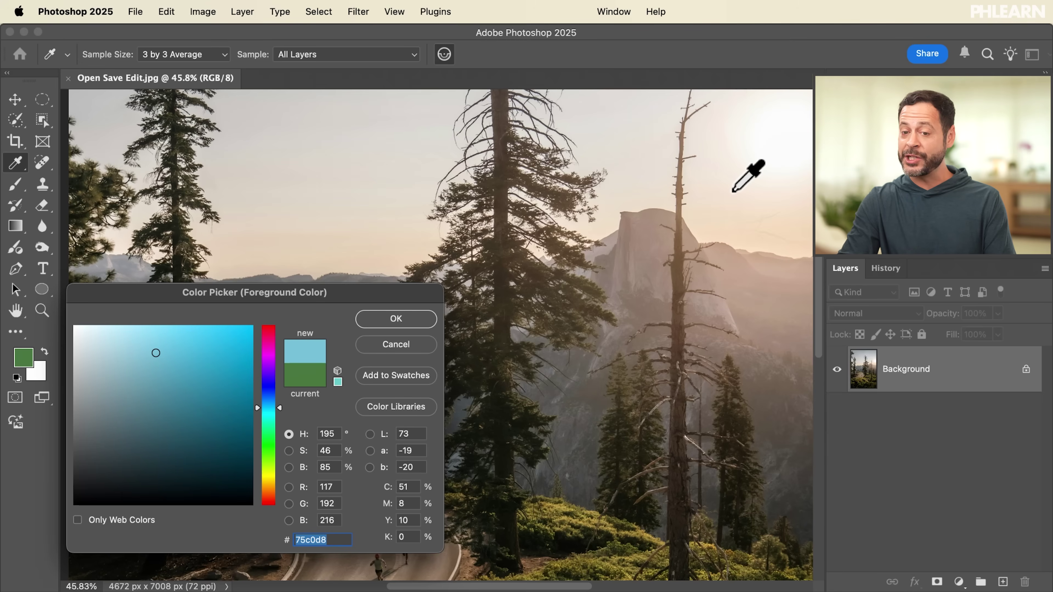
pyautogui.click(732, 191)
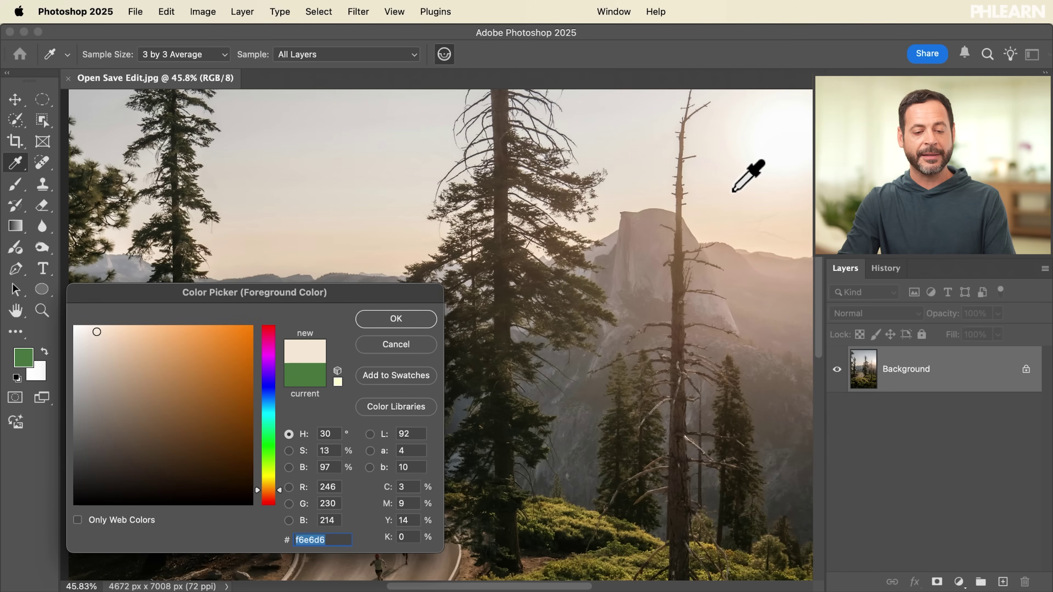
pyautogui.click(396, 319)
pyautogui.press('g')
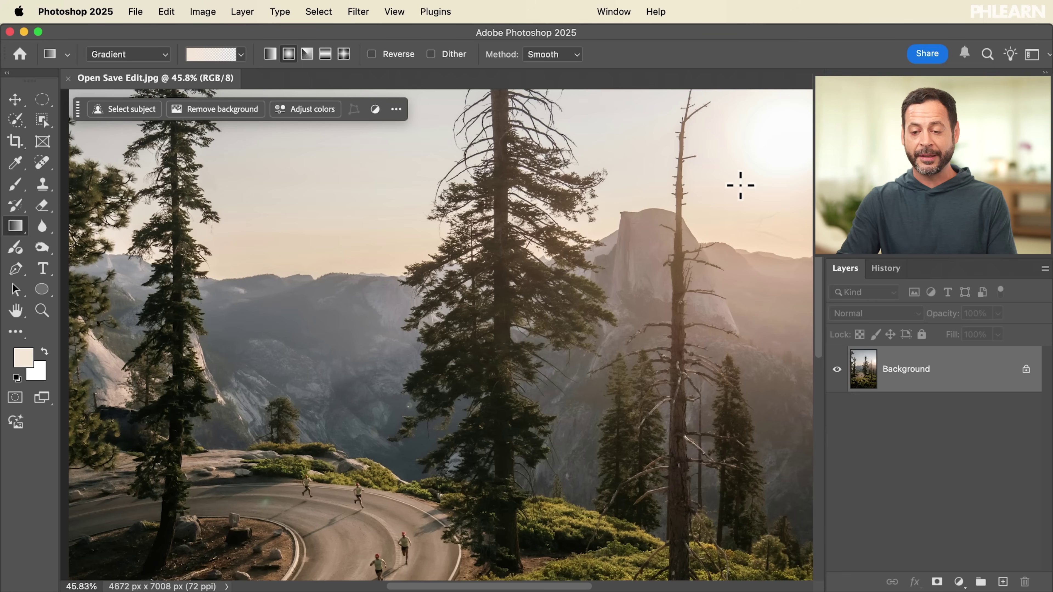
# Step: Draw a radial gradient from the bright sky by the sun to the roadside trees, and reposition its center and outer end
pyautogui.moveTo(723, 193); pyautogui.dragTo(148, 438)
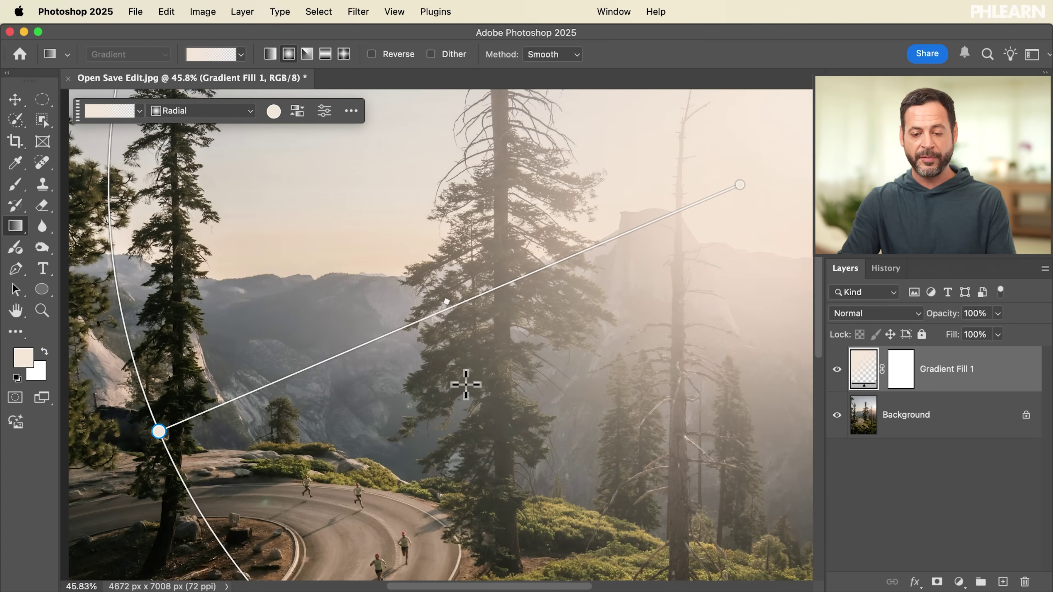
pyautogui.scroll(-5, 465, 384)
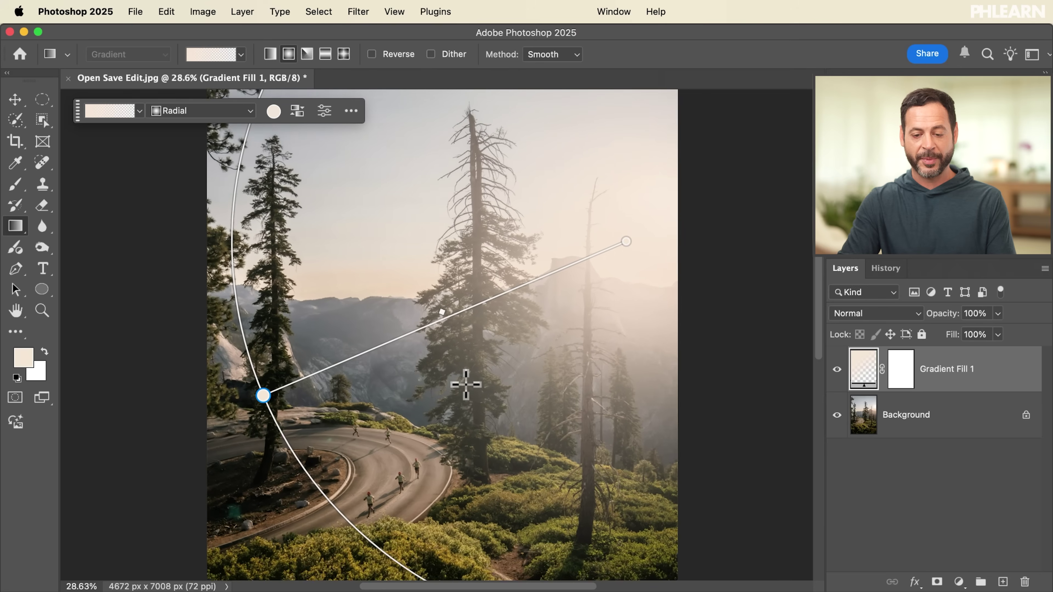
pyautogui.hscroll(3, 466, 385)
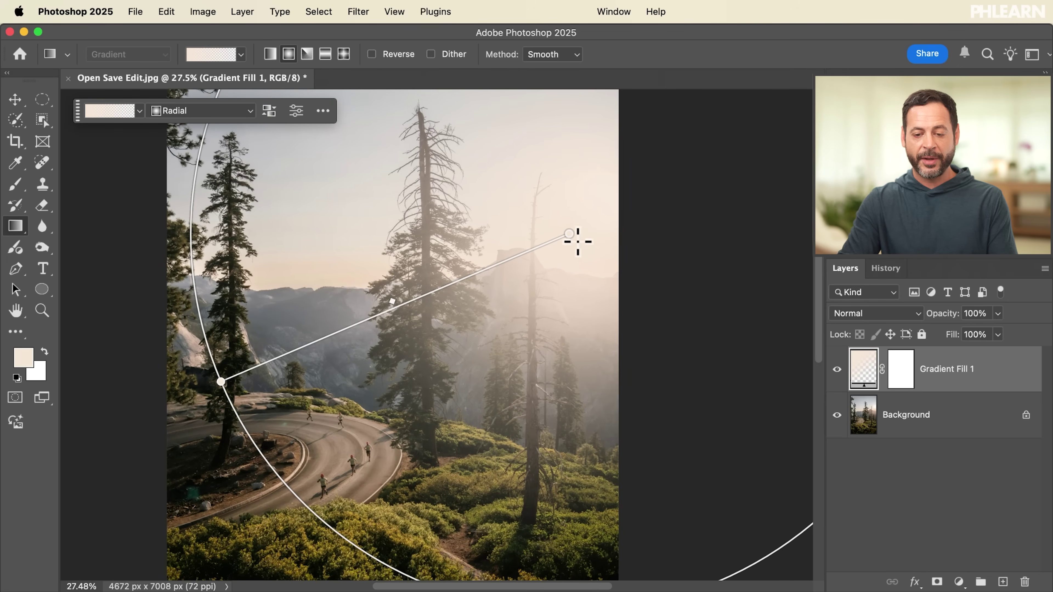
pyautogui.moveTo(566, 236); pyautogui.dragTo(582, 217)
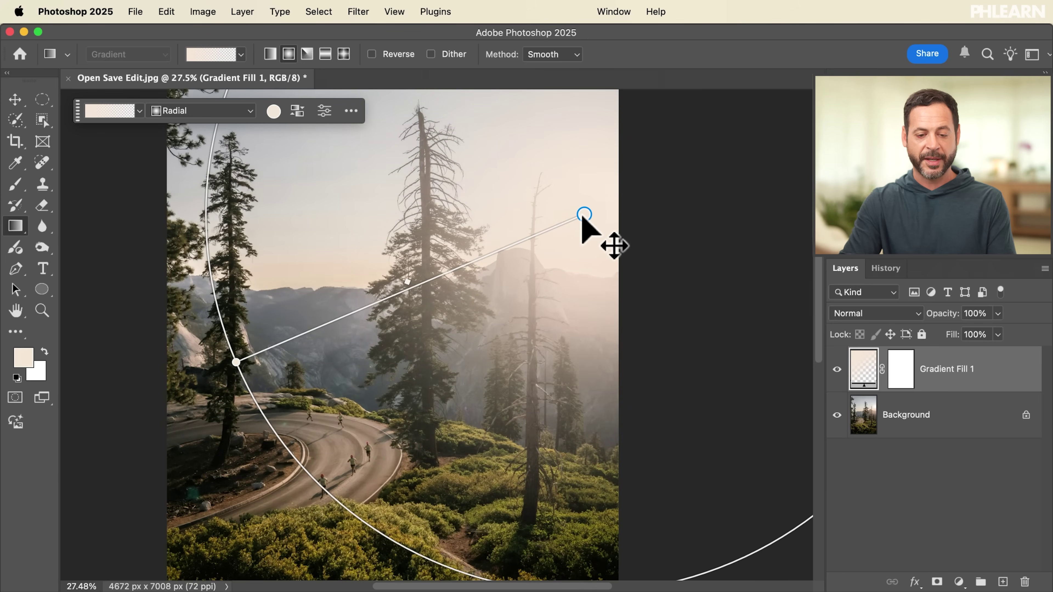
pyautogui.moveTo(235, 362); pyautogui.dragTo(176, 395)
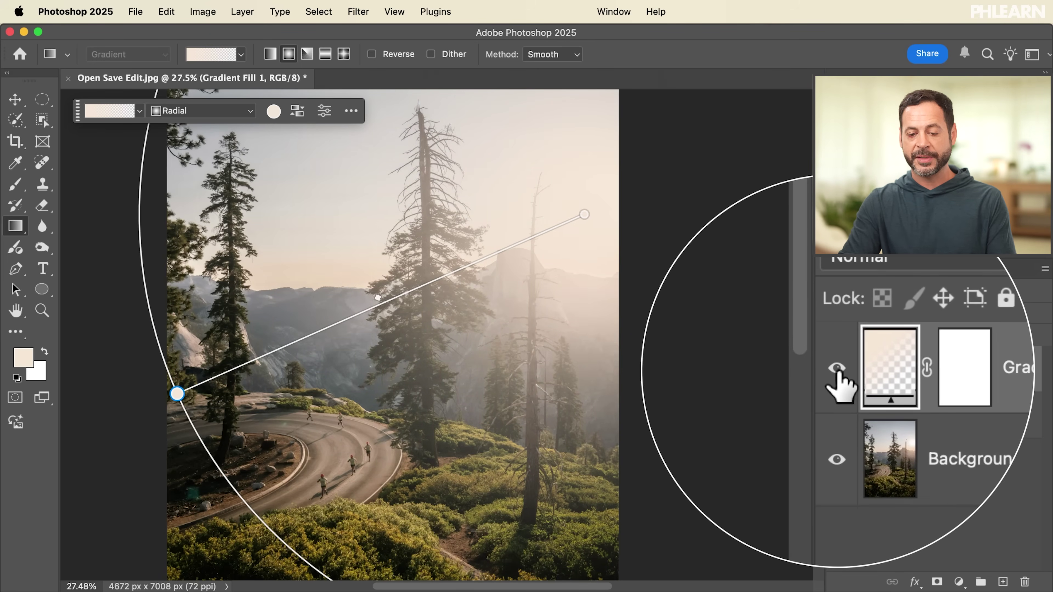
# Step: Toggle the gradient fill layer's visibility to compare the image with and without the light effect
pyautogui.click(831, 365)
pyautogui.click(832, 365)
pyautogui.click(832, 364)
pyautogui.click(837, 368)
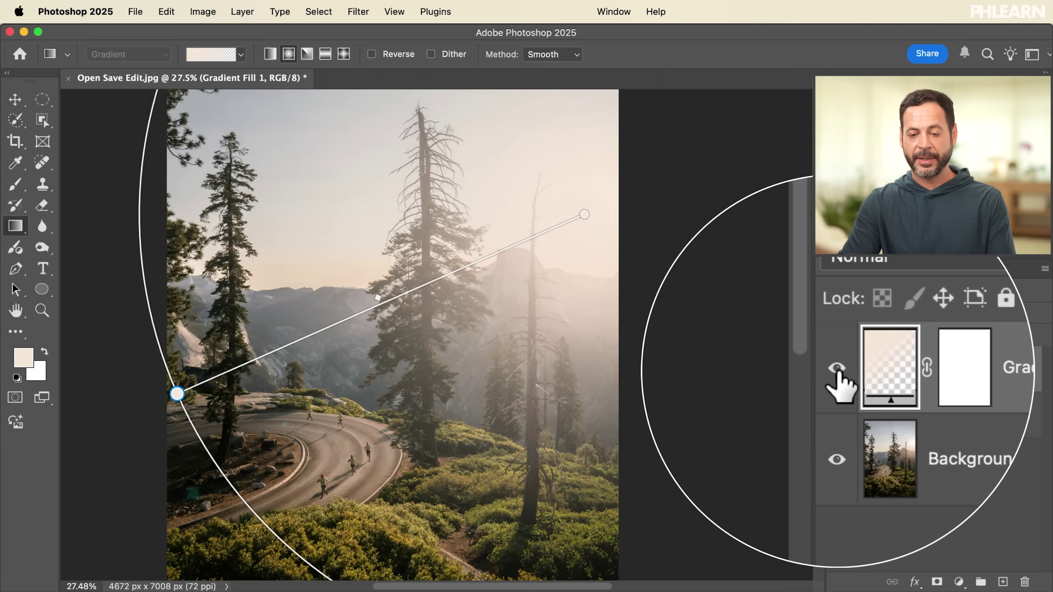
# Step: Set the gradient fill layer's blend mode to Screen, compare it on and off, and lower its opacity to 66%
pyautogui.click(870, 328)
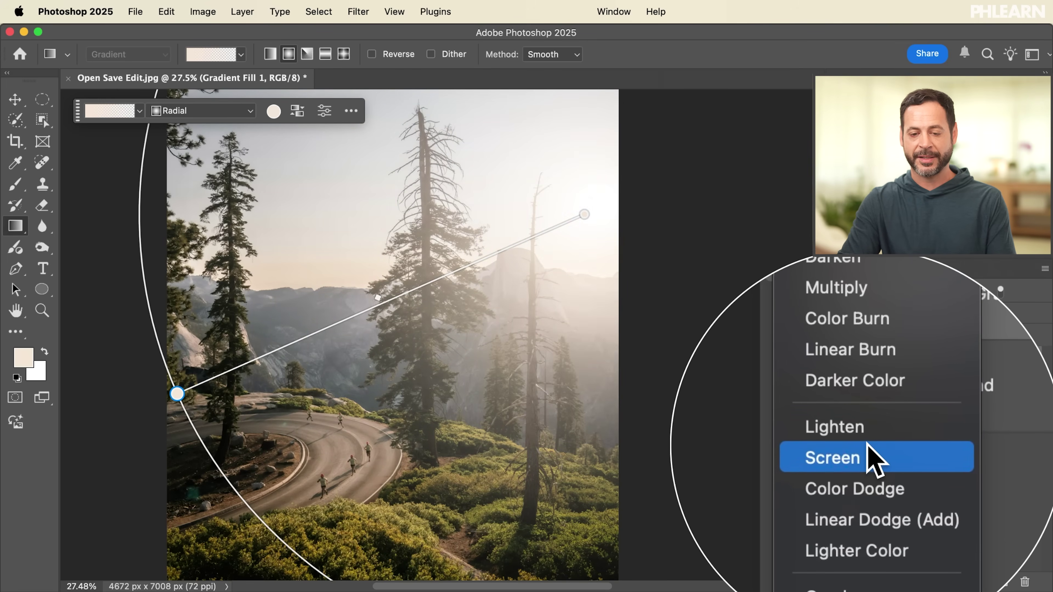
pyautogui.click(872, 459)
pyautogui.click(836, 369)
pyautogui.click(837, 369)
pyautogui.click(836, 369)
pyautogui.click(836, 369)
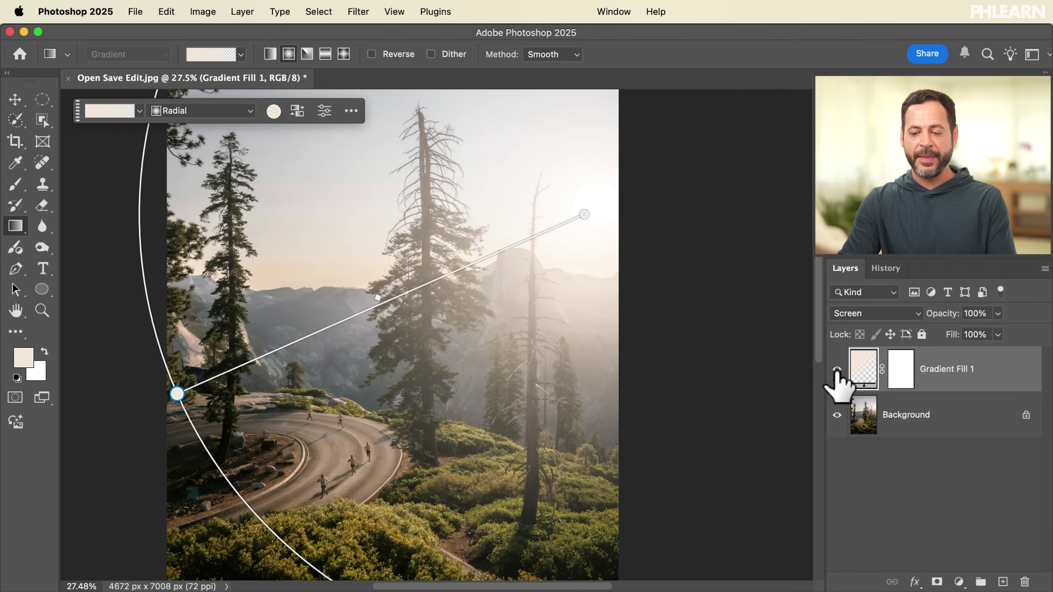
pyautogui.moveTo(943, 313); pyautogui.dragTo(916, 324)
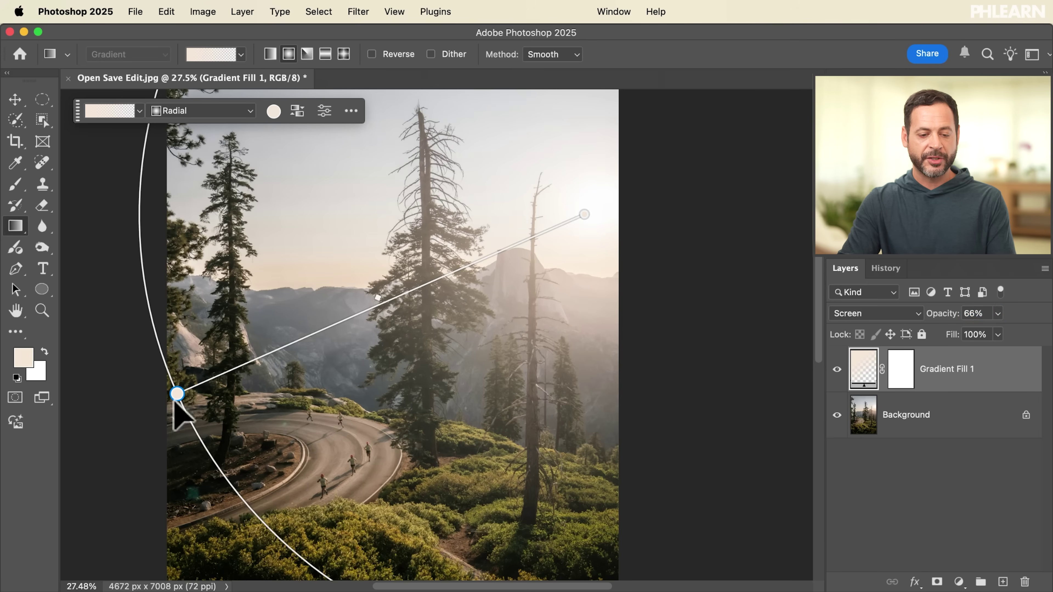
# Step: Adjust the gradient's outer radius and recolor its center stop to orange ffa862
pyautogui.moveTo(178, 394); pyautogui.dragTo(339, 336)
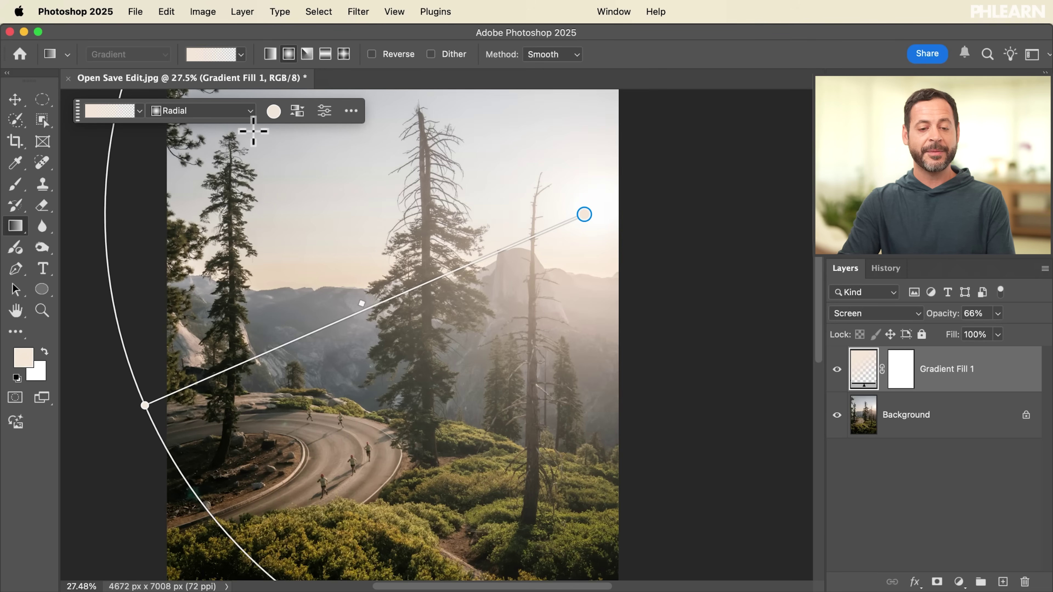
pyautogui.click(274, 115)
pyautogui.moveTo(223, 354)
pyautogui.mouseDown()
pyautogui.moveTo(204, 353)
pyautogui.moveTo(212, 437)
pyautogui.moveTo(104, 433)
pyautogui.moveTo(162, 378)
pyautogui.moveTo(217, 359)
pyautogui.mouseUp()
pyautogui.moveTo(273, 414); pyautogui.dragTo(271, 327)
pyautogui.moveTo(523, 267); pyautogui.dragTo(498, 317)
pyautogui.click(153, 345)
pyautogui.moveTo(154, 331)
pyautogui.mouseDown()
pyautogui.moveTo(228, 313)
pyautogui.moveTo(169, 310)
pyautogui.moveTo(182, 308)
pyautogui.mouseUp()
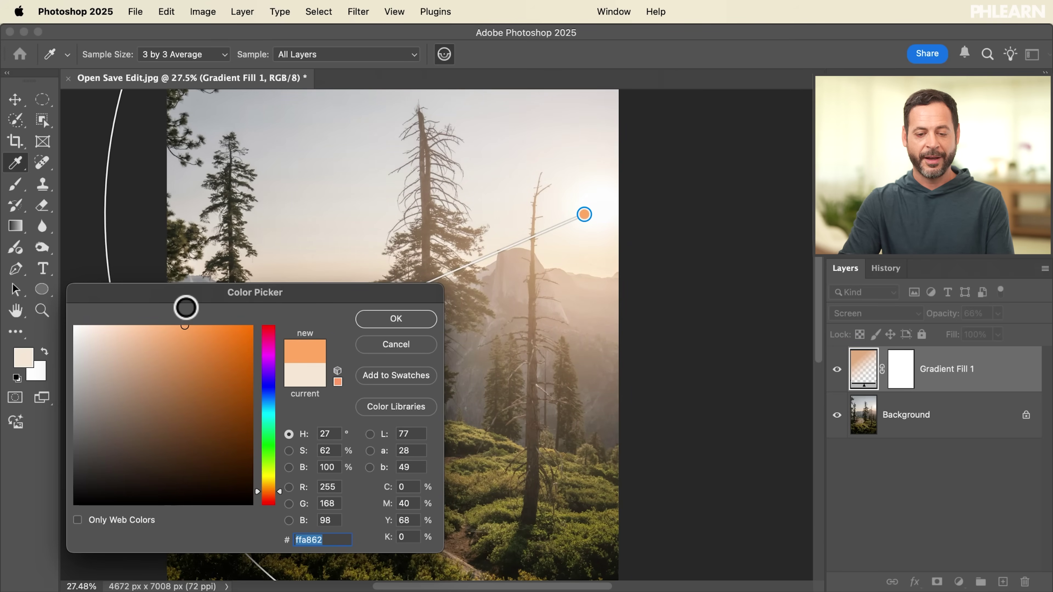
pyautogui.click(395, 319)
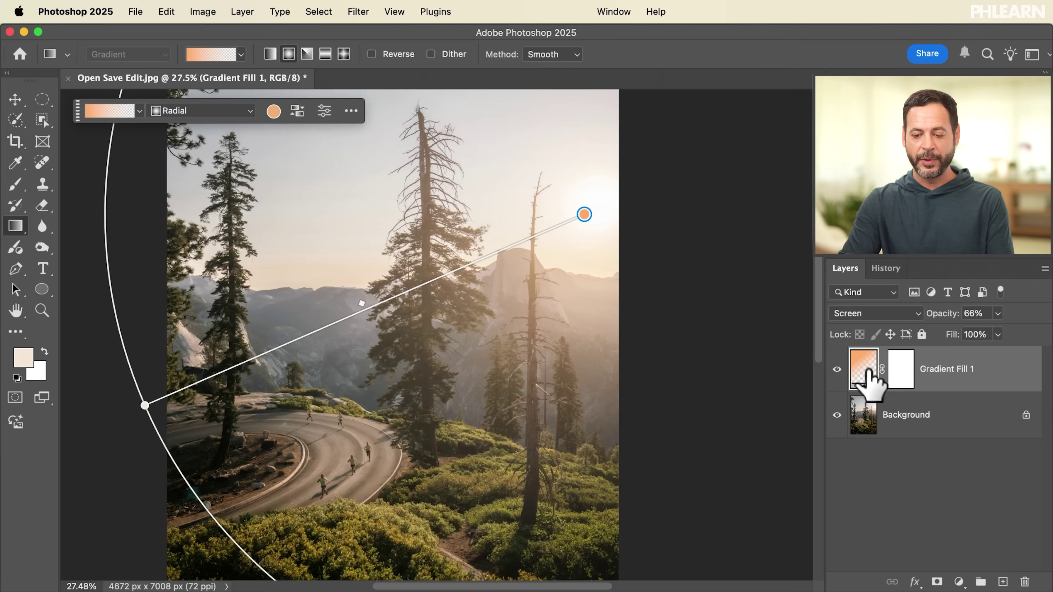
# Step: Switch the gradient fill layer off and on to examine the effect of the orange color
pyautogui.click(837, 368)
pyautogui.click(838, 369)
pyautogui.click(838, 368)
pyautogui.click(838, 368)
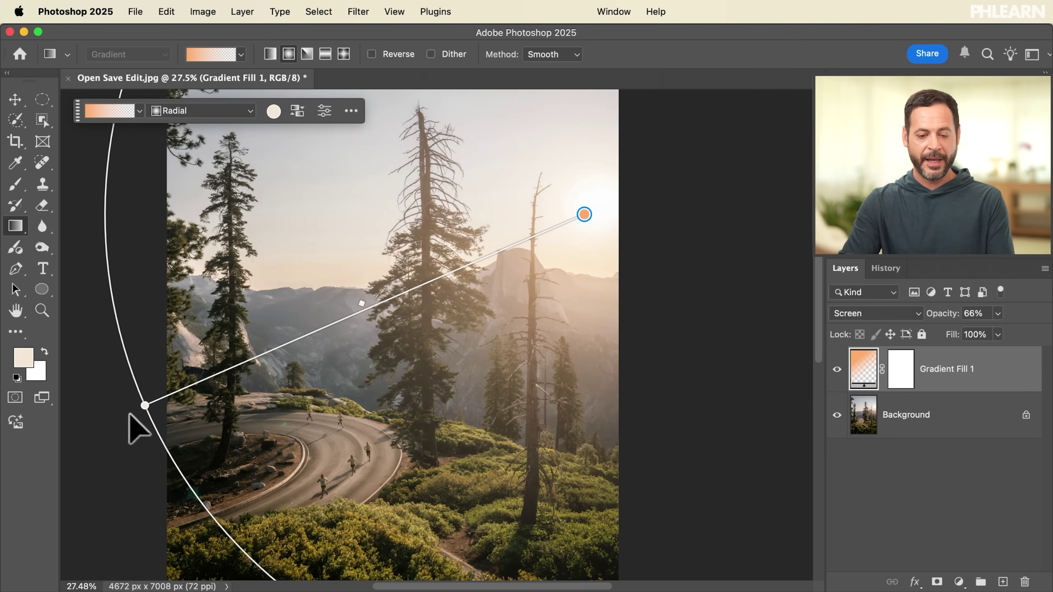
# Step: Extend the gradient's outer end well beyond the image edge to widen the light's spread
pyautogui.scroll(-5, 235, 400)
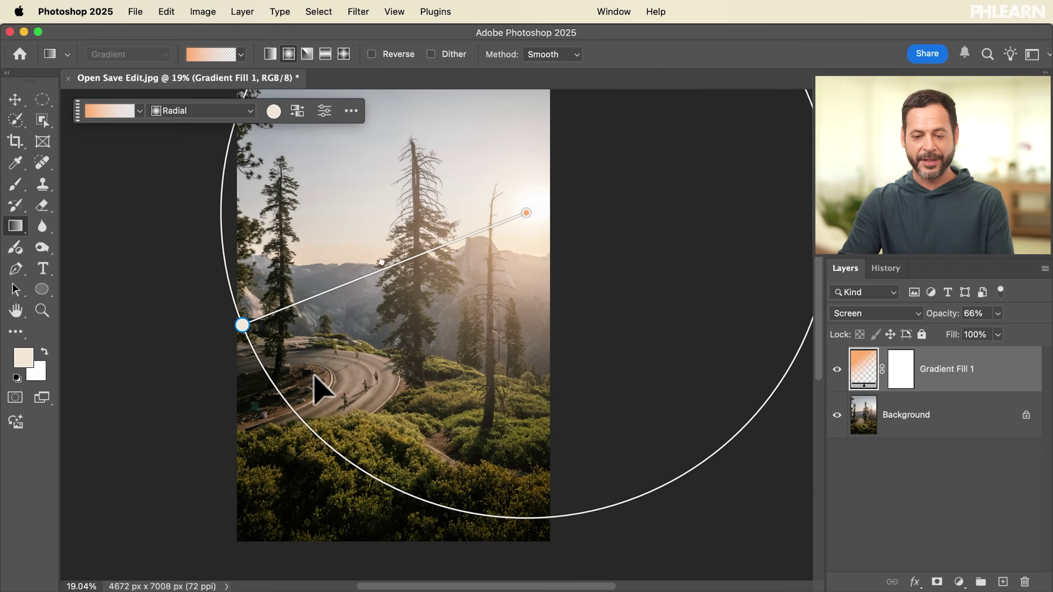
pyautogui.moveTo(243, 324); pyautogui.dragTo(140, 402)
pyautogui.scroll(5, 307, 403)
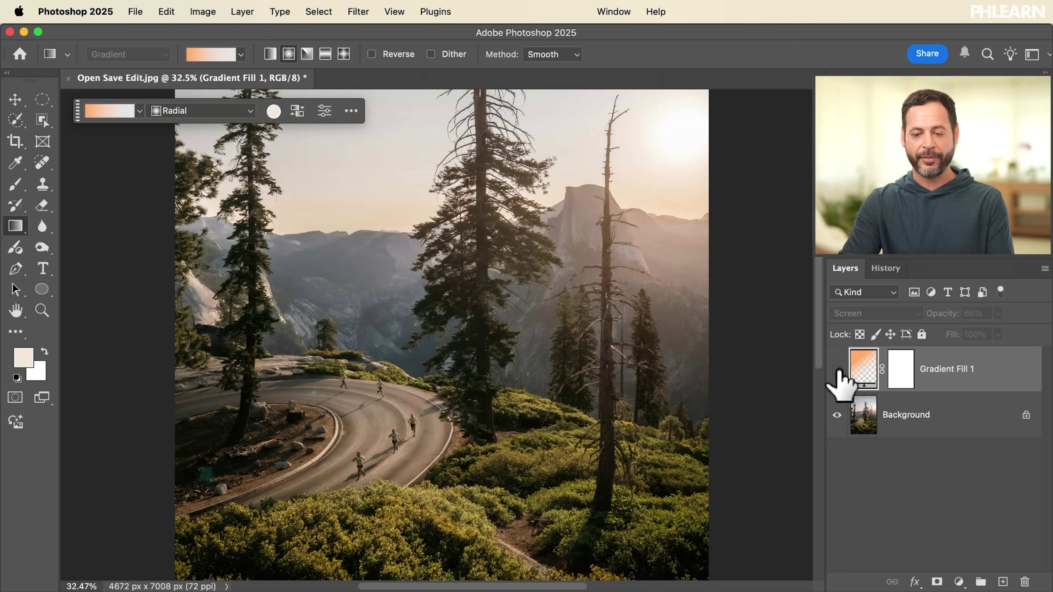
# Step: Compare the landscape before and after the widened gradient by repeatedly hiding and showing its layer
pyautogui.click(837, 370)
pyautogui.click(837, 370)
pyautogui.click(838, 371)
pyautogui.click(838, 370)
pyautogui.click(838, 370)
pyautogui.click(837, 371)
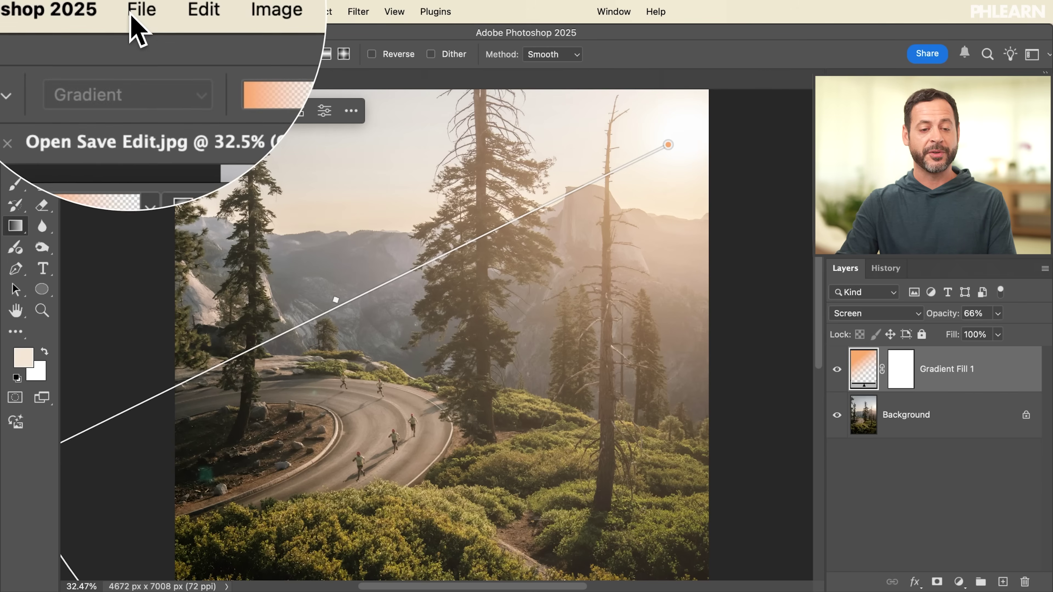
# Step: Save the layered document in Photoshop format as Open Save Edit.psd in the Sample Images folder
pyautogui.click(132, 12)
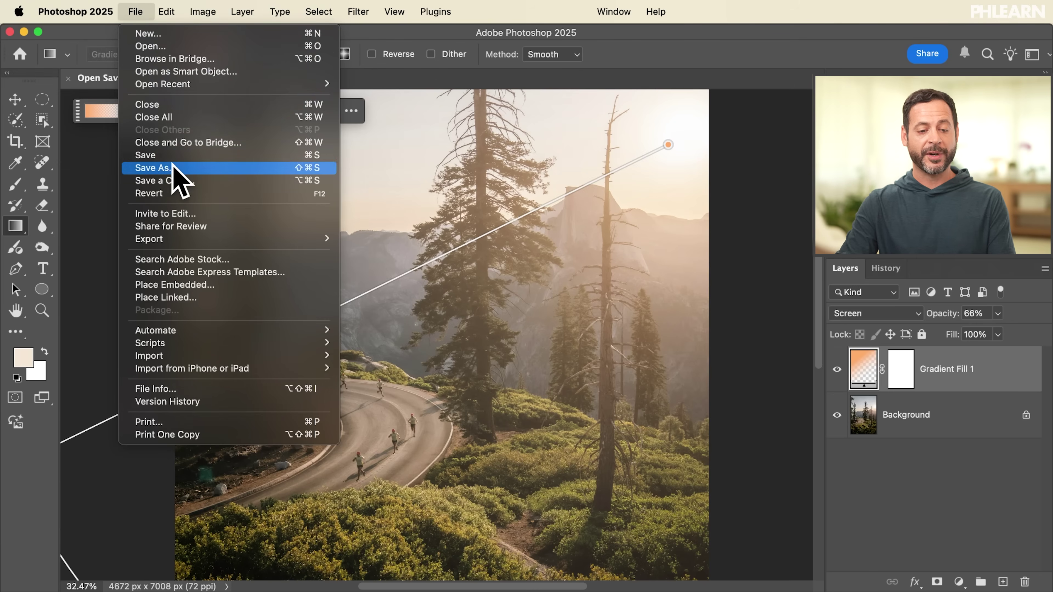
pyautogui.click(175, 171)
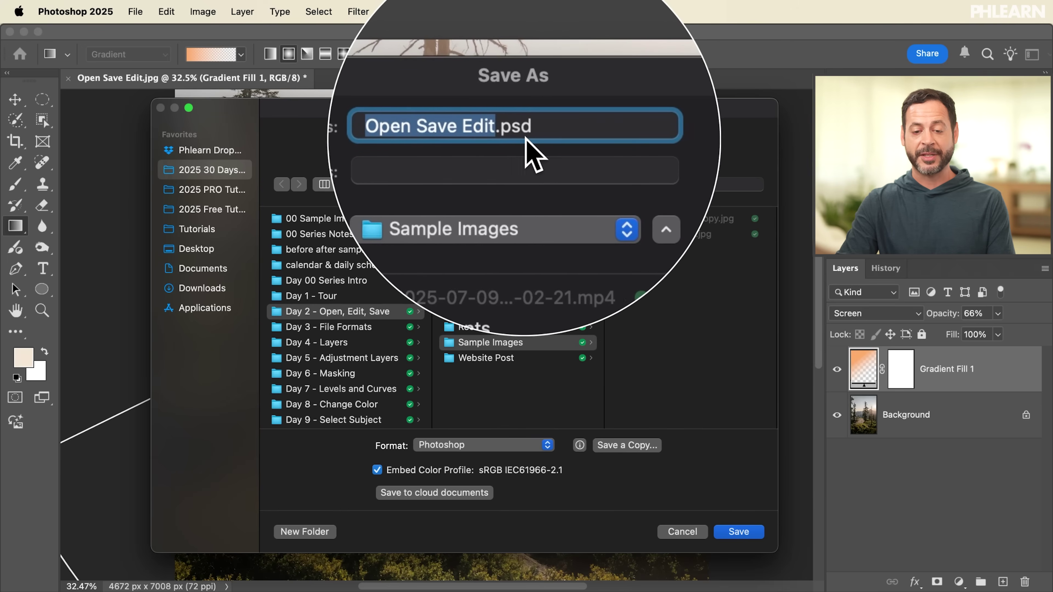
pyautogui.click(738, 532)
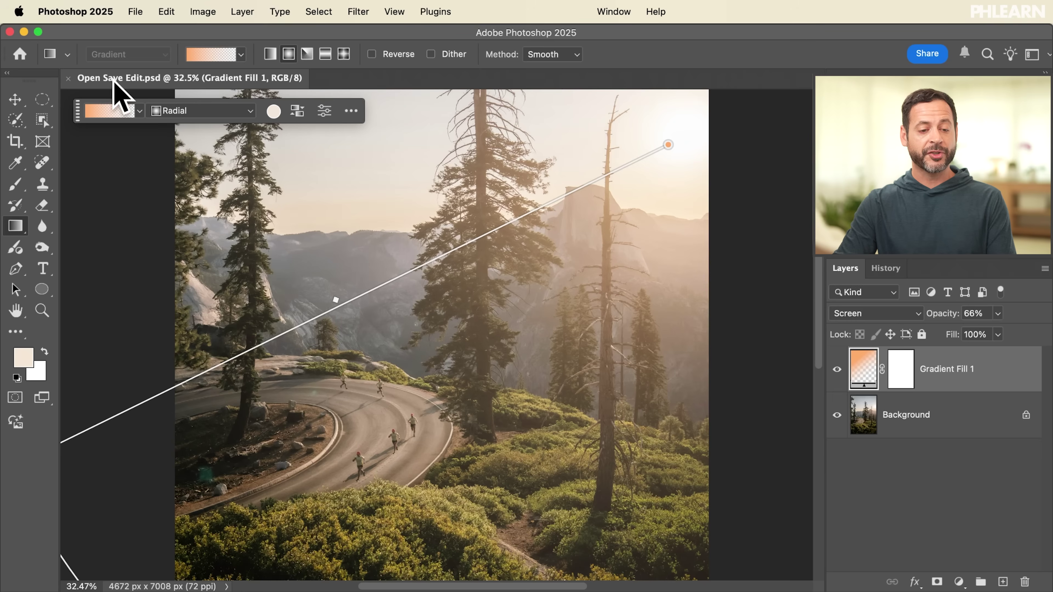
# Step: Close the saved document and reopen Open Save Edit.psd from the recent files
pyautogui.click(68, 78)
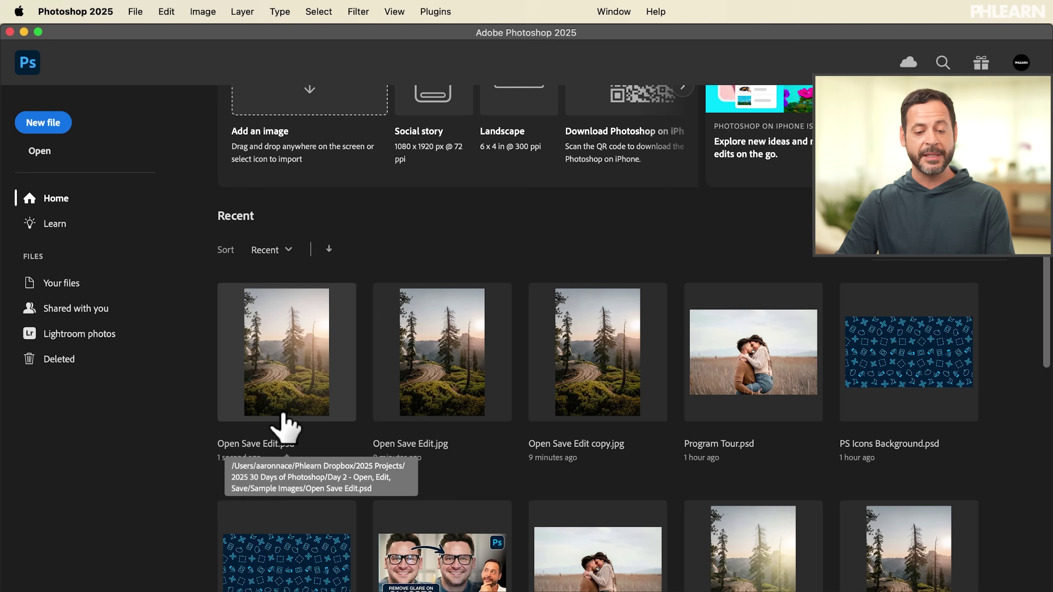
pyautogui.click(295, 348)
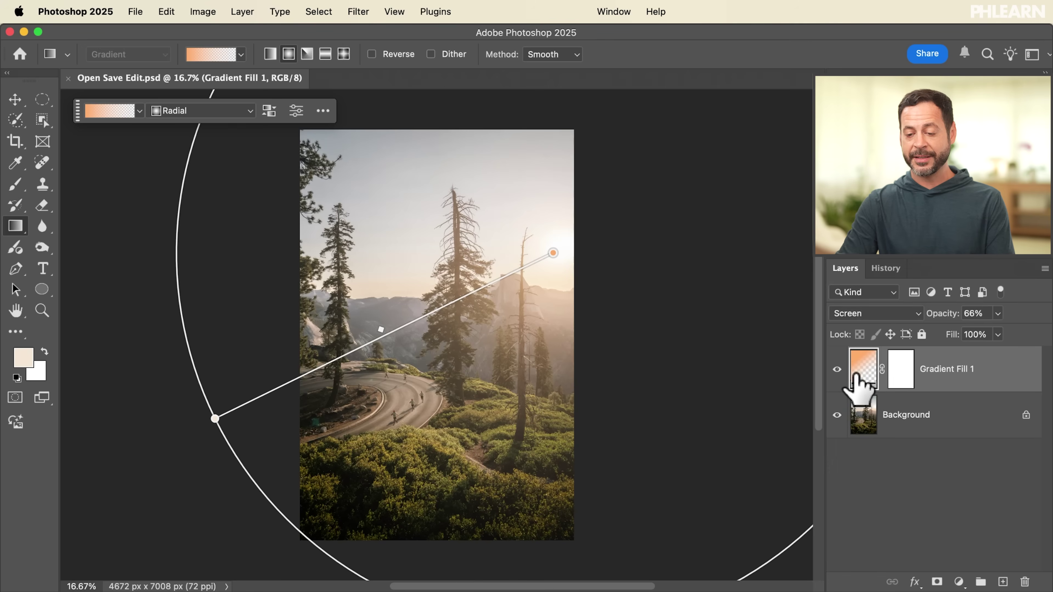
pyautogui.press('super+equal')
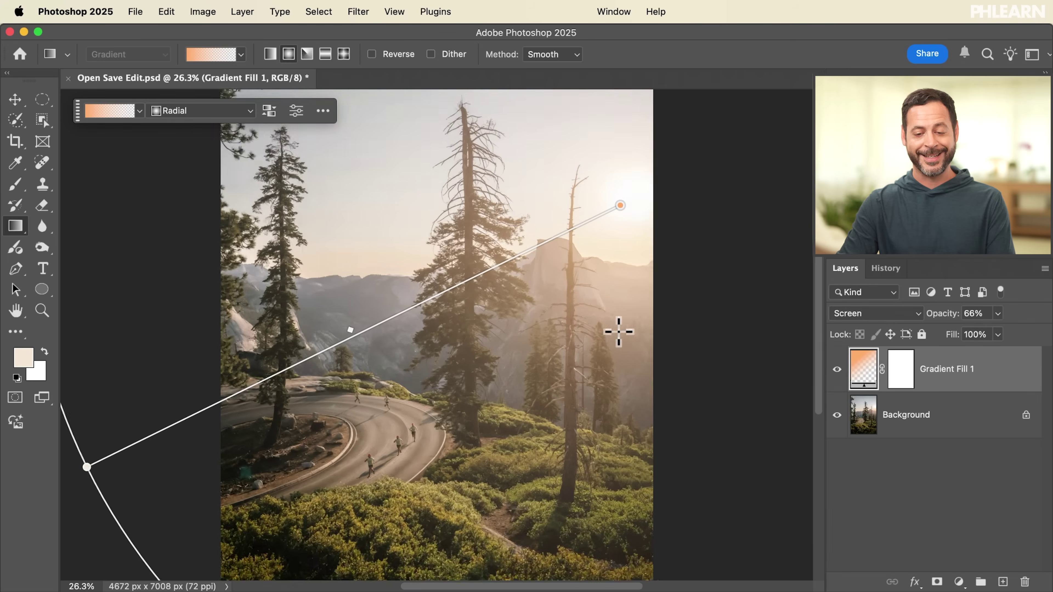
pyautogui.press('super+equal')
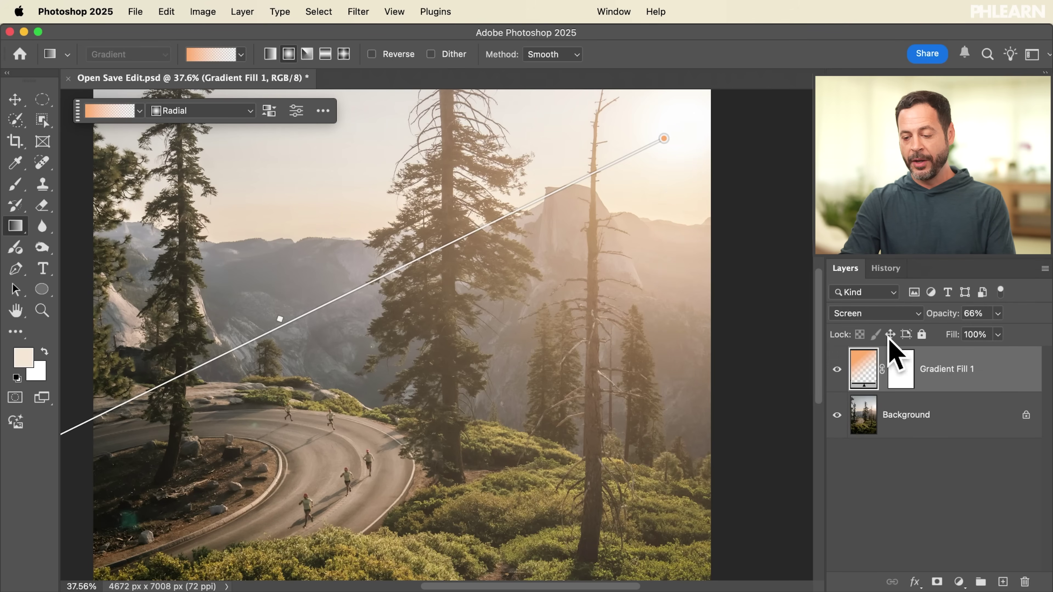
# Step: Add an empty layer above the gradient fill and, with the Brush tool, sample a pale color from the sky beside the bare treetop
pyautogui.click(1003, 582)
pyautogui.press('b')
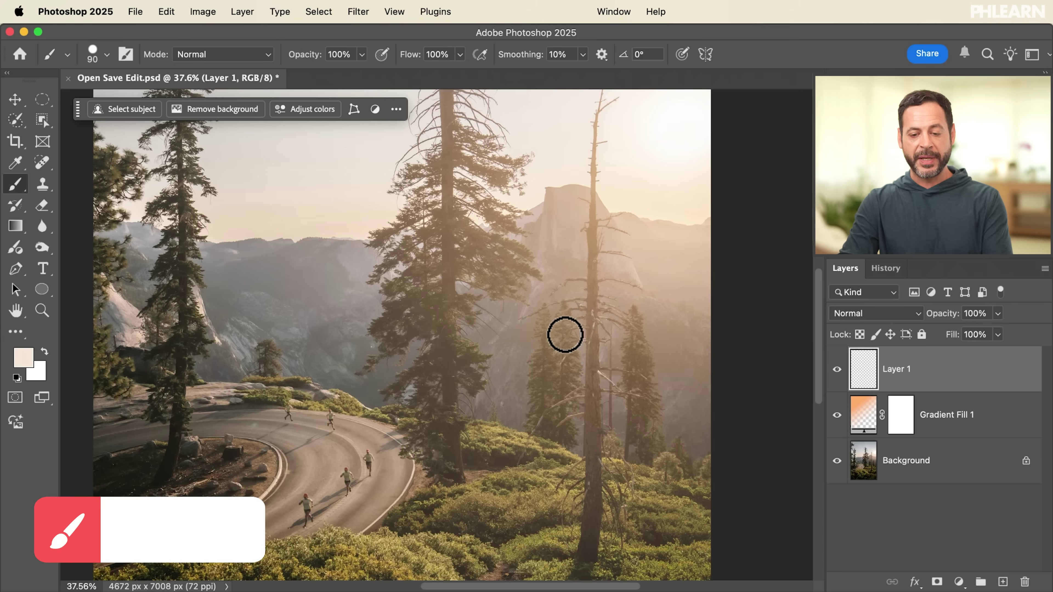
pyautogui.scroll(3, 542, 305)
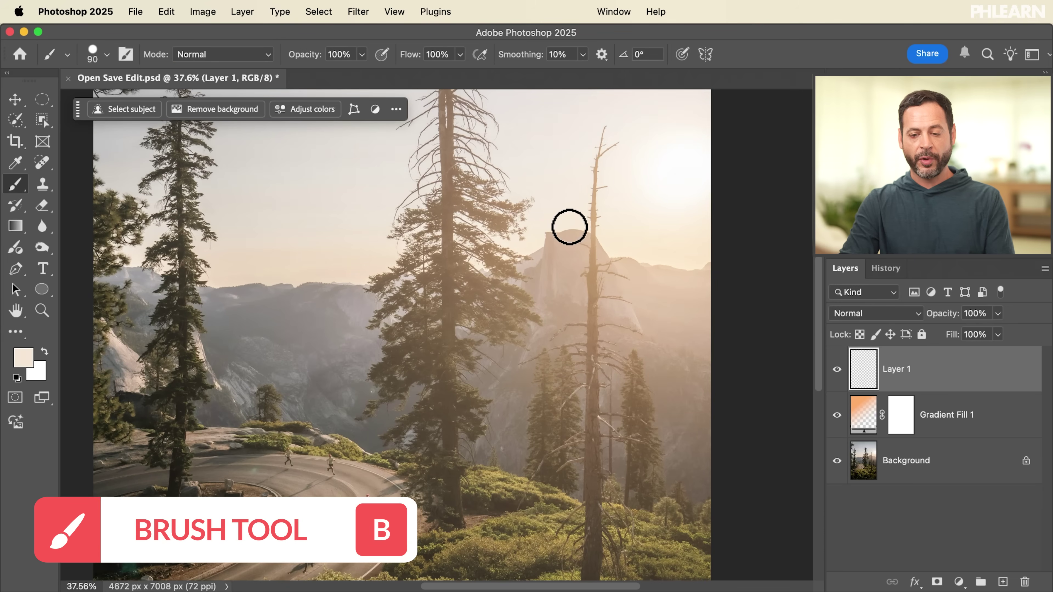
pyautogui.keyDown('alt'); pyautogui.click(613, 173); pyautogui.keyUp('alt')
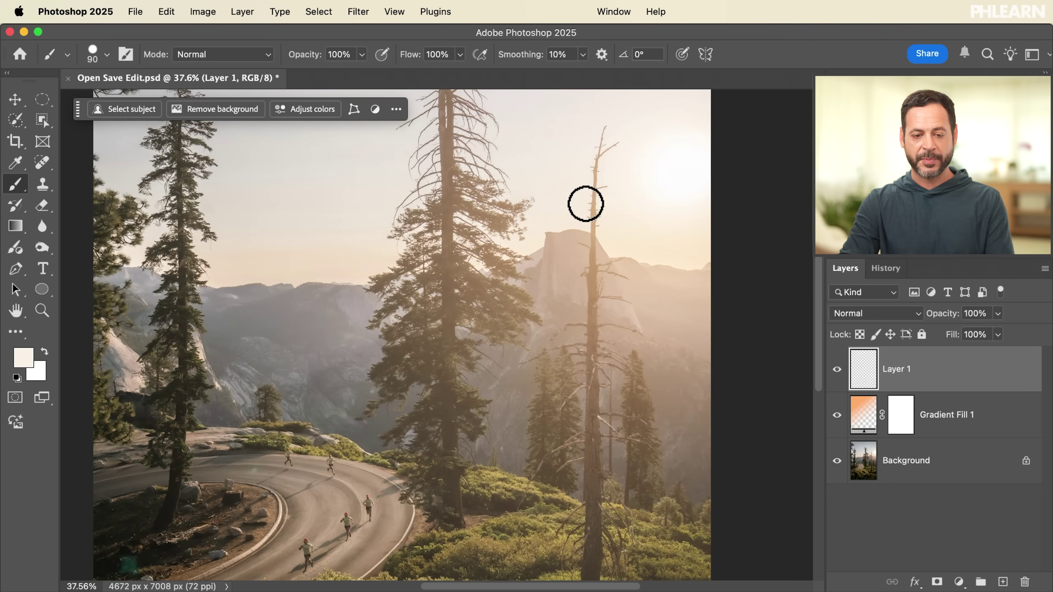
# Step: Set the brush size to 95 px and its hardness to 88%
pyautogui.rightClick(365, 189)
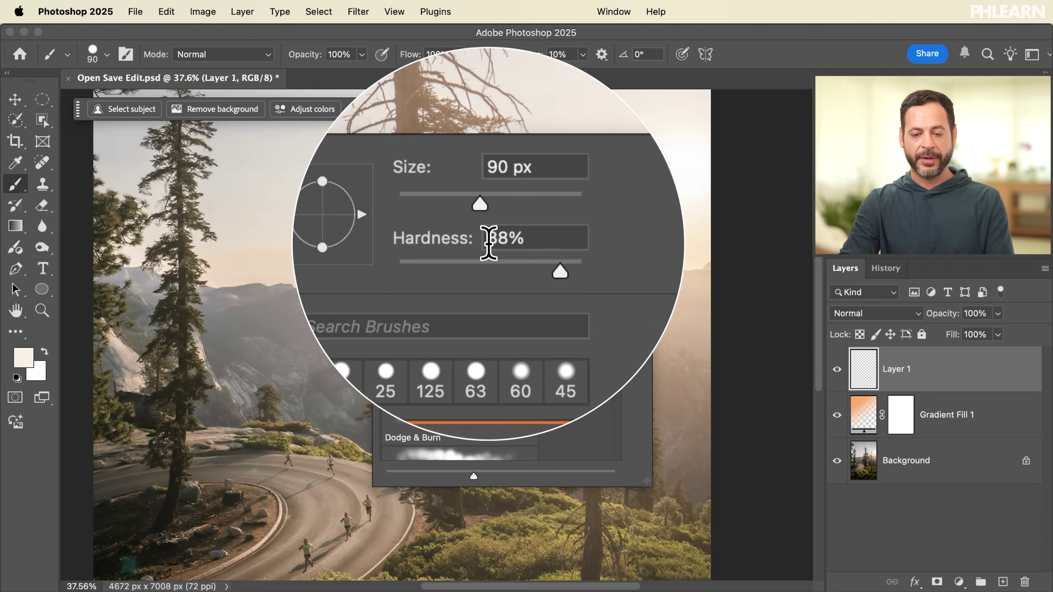
pyautogui.moveTo(523, 258); pyautogui.dragTo(524, 258)
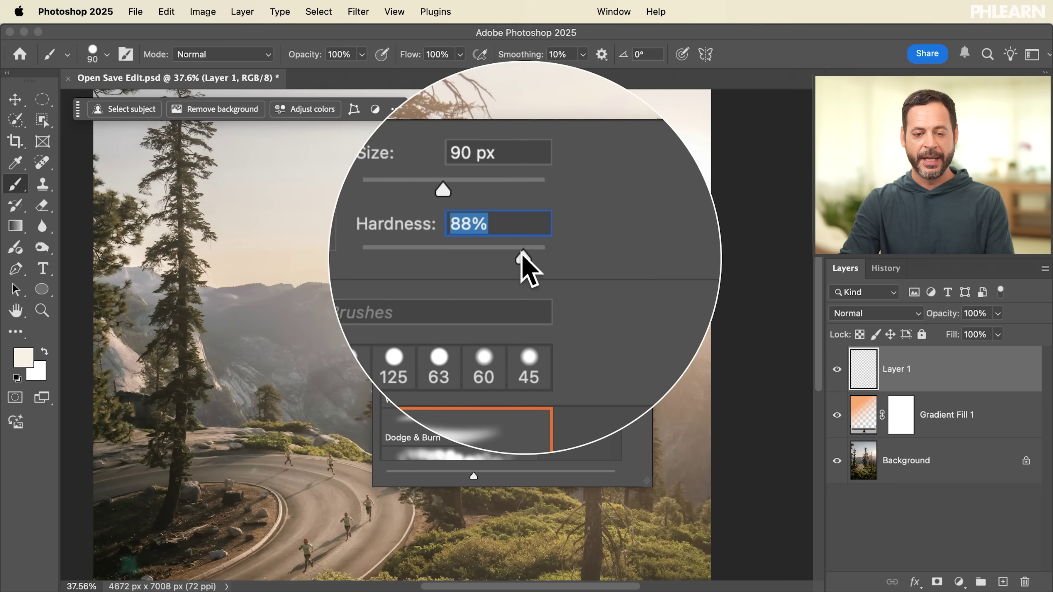
pyautogui.moveTo(484, 224); pyautogui.dragTo(487, 226)
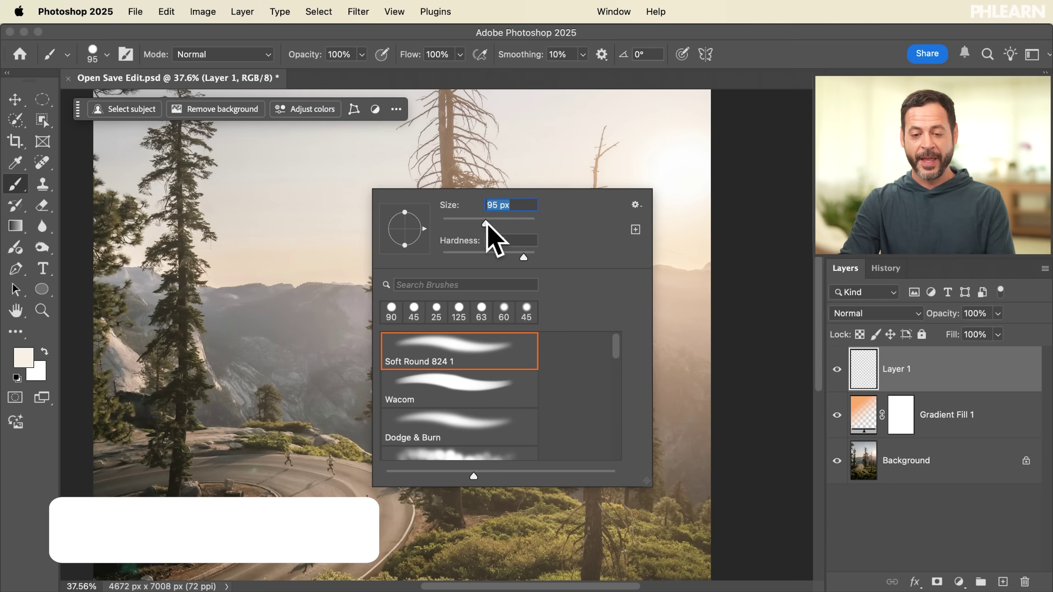
pyautogui.press('Return')
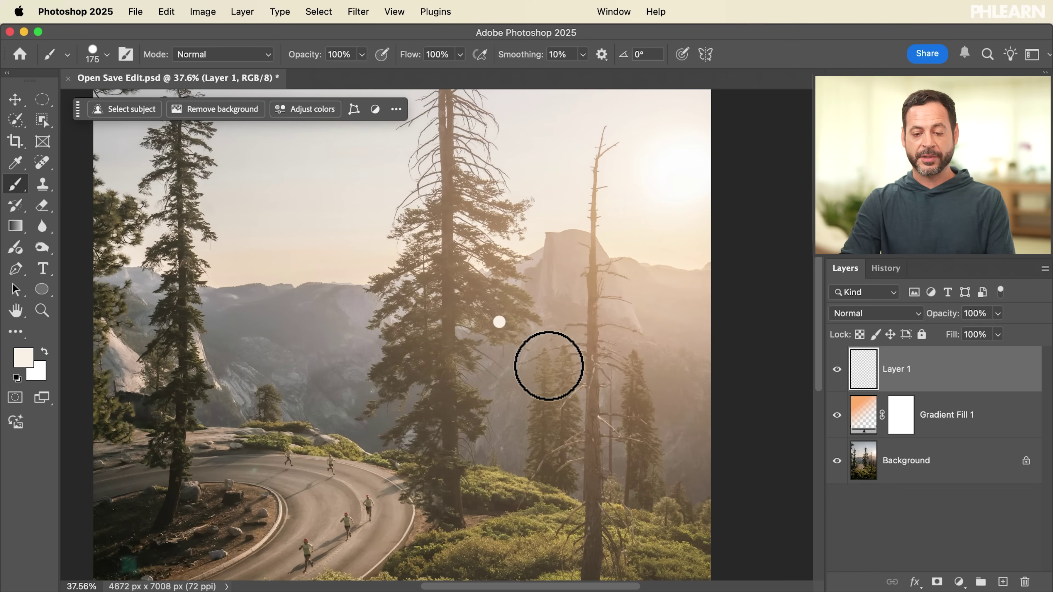
# Step: Paint scattered pale dots with 175 px and 60 px brushes across the sky, mountains, trees, road and bushes on Layer 1
pyautogui.click(596, 475)
pyautogui.click(434, 419)
pyautogui.click(346, 300)
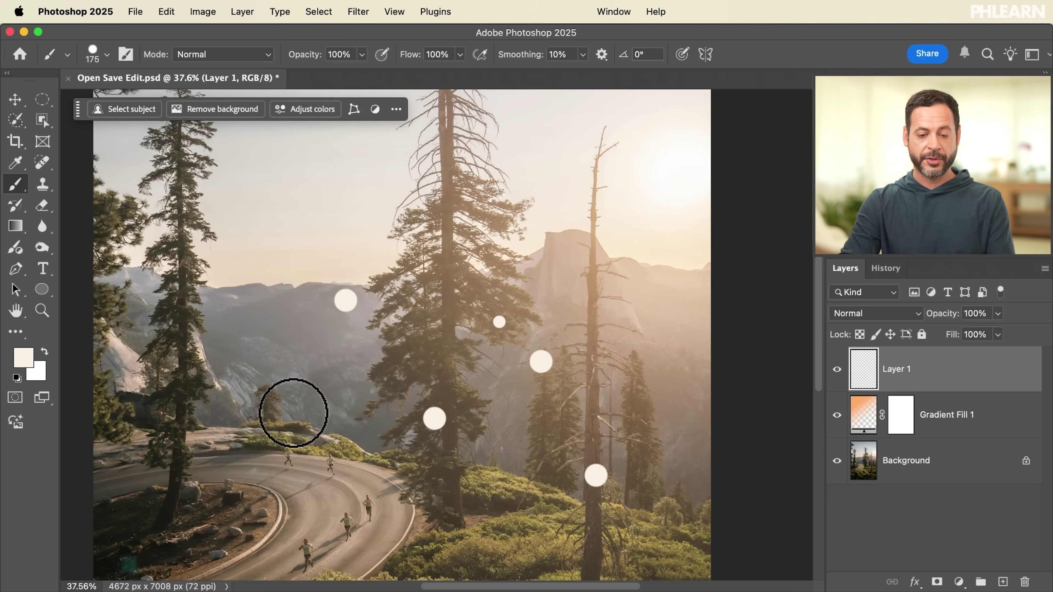
pyautogui.click(261, 245)
pyautogui.click(383, 206)
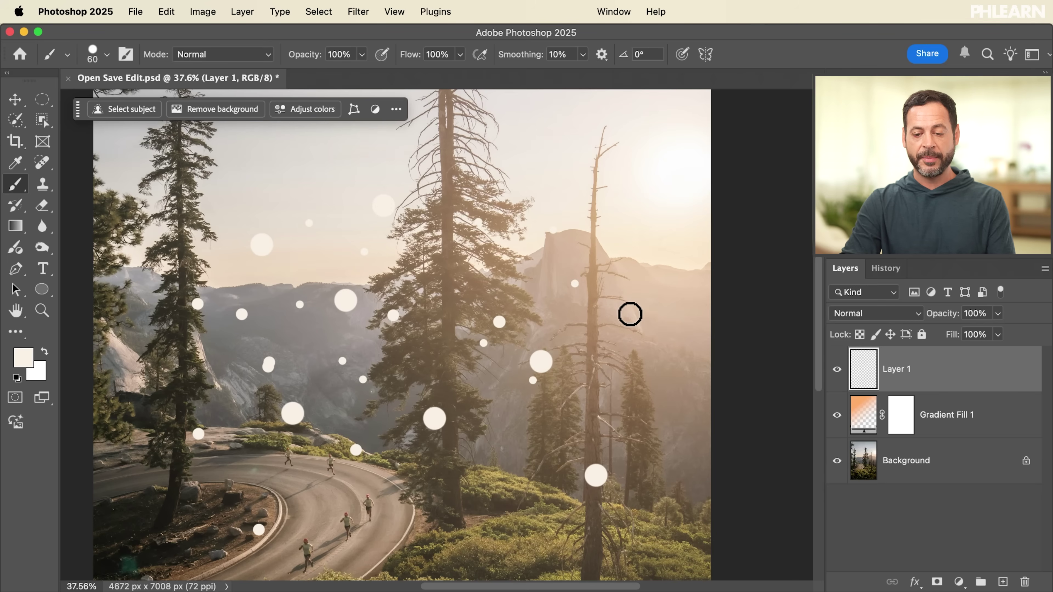
pyautogui.scroll(-3, 527, 431)
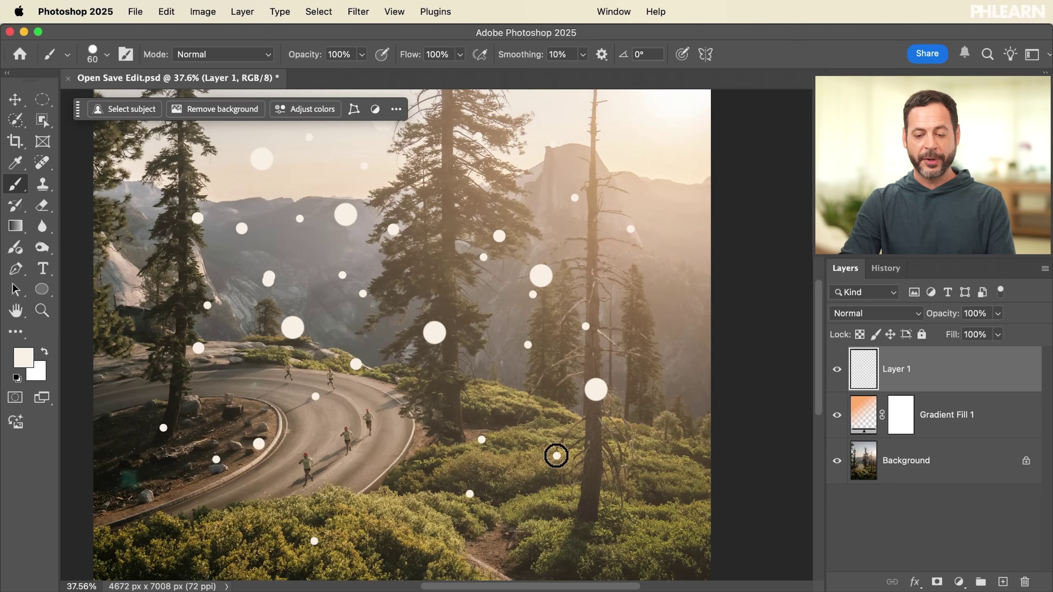
pyautogui.scroll(-3, 637, 339)
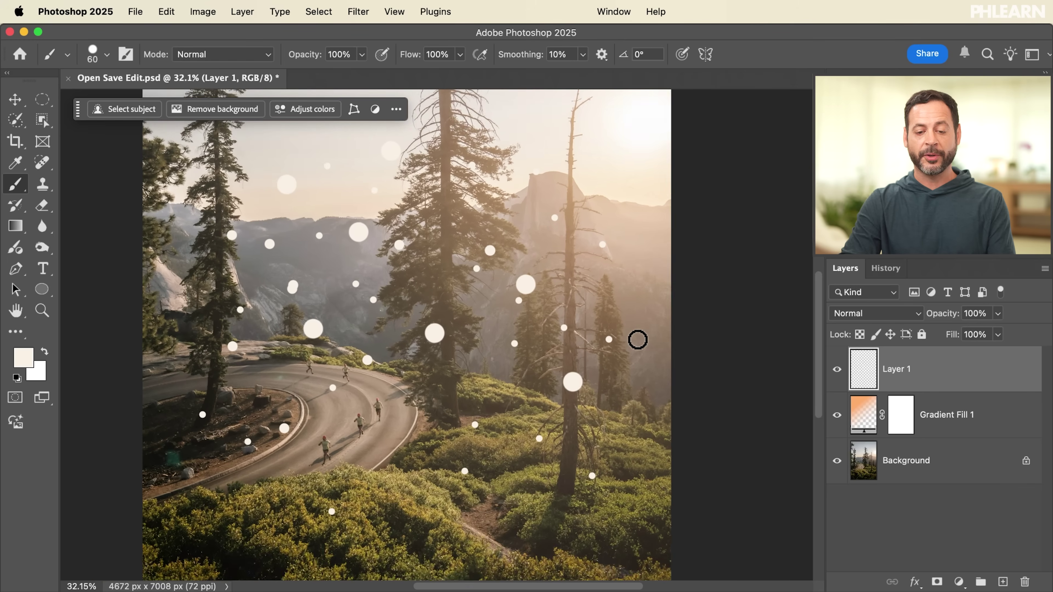
pyautogui.scroll(2, 635, 338)
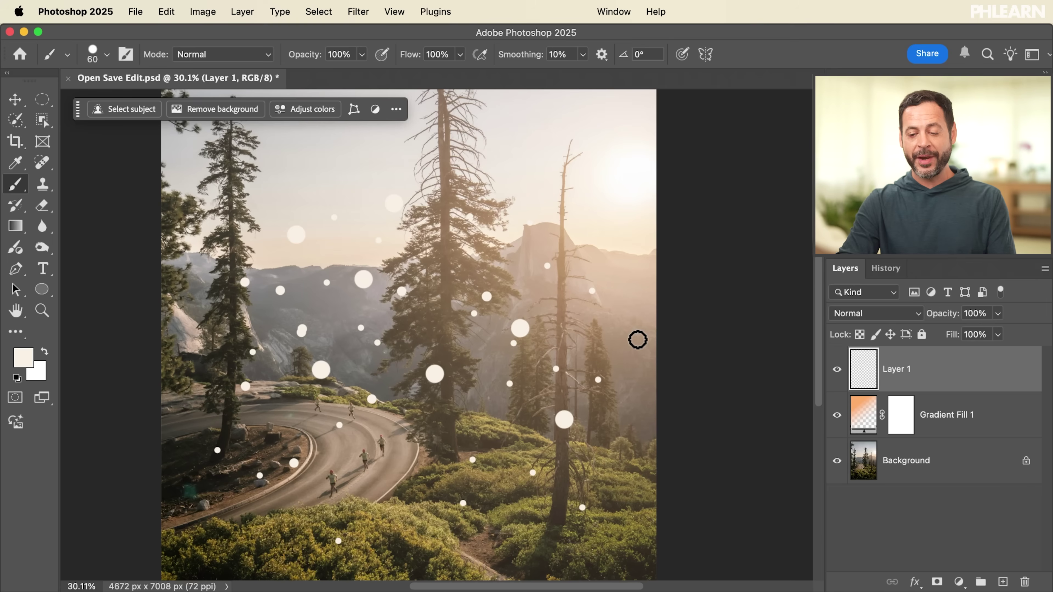
# Step: Compare the landscape with and without the painted dots by repeatedly hiding and showing Layer 1
pyautogui.click(838, 372)
pyautogui.click(838, 373)
pyautogui.click(837, 372)
pyautogui.click(837, 372)
pyautogui.click(838, 372)
pyautogui.click(837, 372)
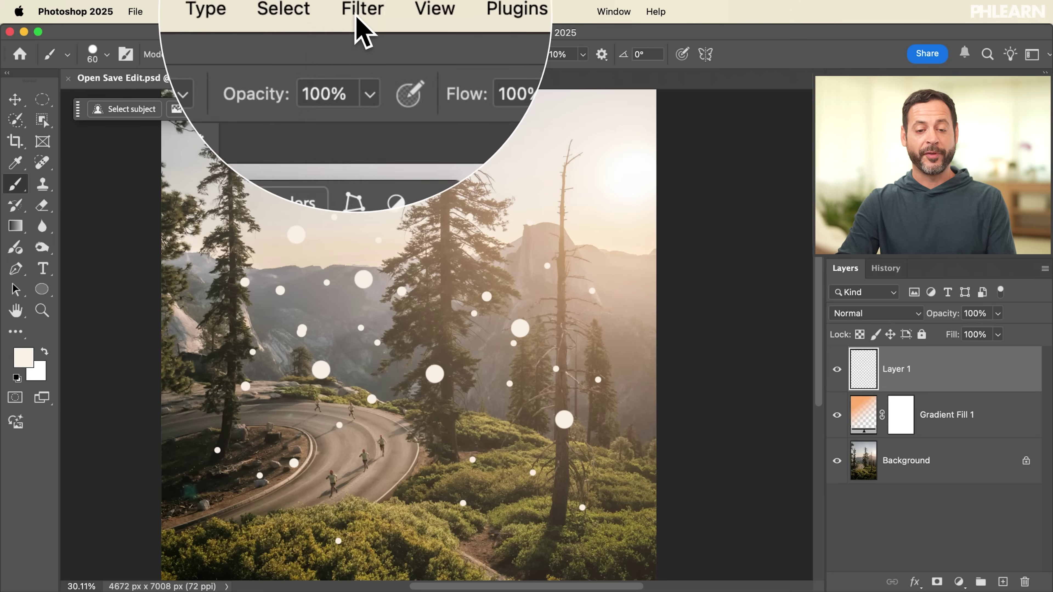
# Step: Apply a Radial Blur to the dots with amount 100, Zoom method and Good quality, moving the blur center toward the sun
pyautogui.click(359, 11)
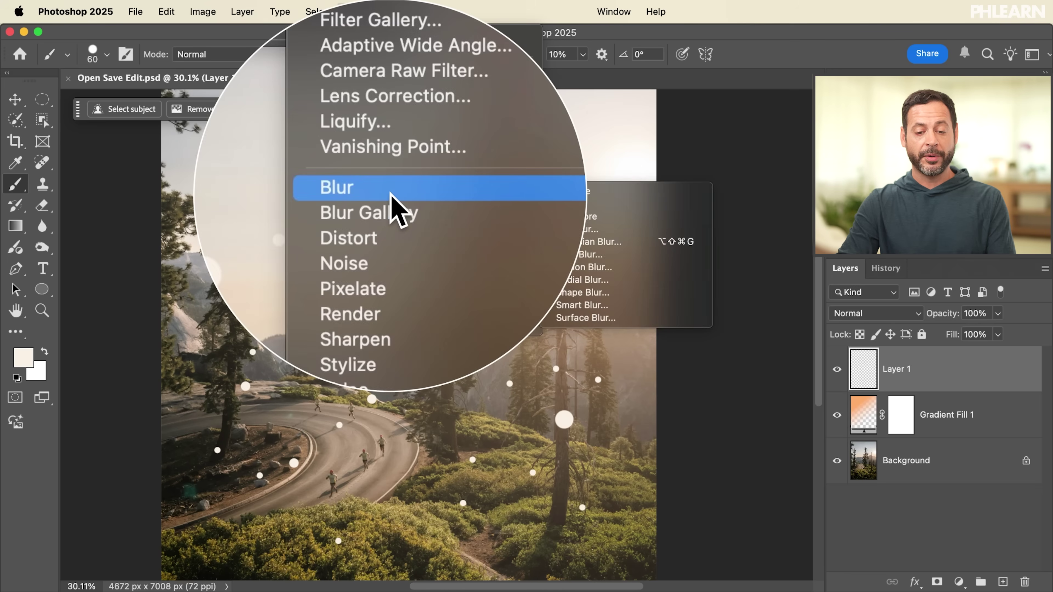
pyautogui.moveTo(518, 192)
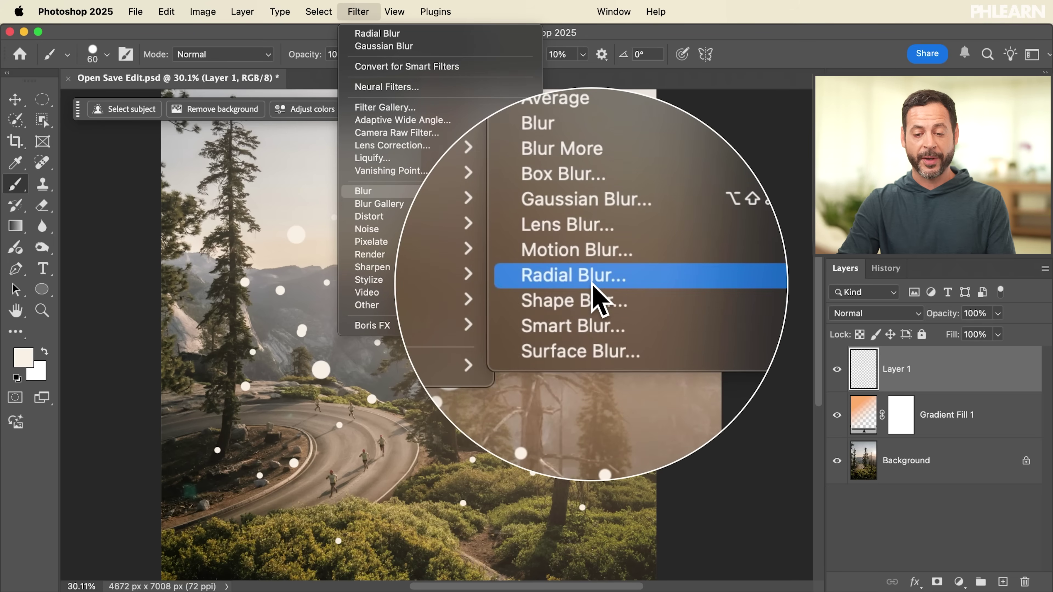
pyautogui.click(593, 286)
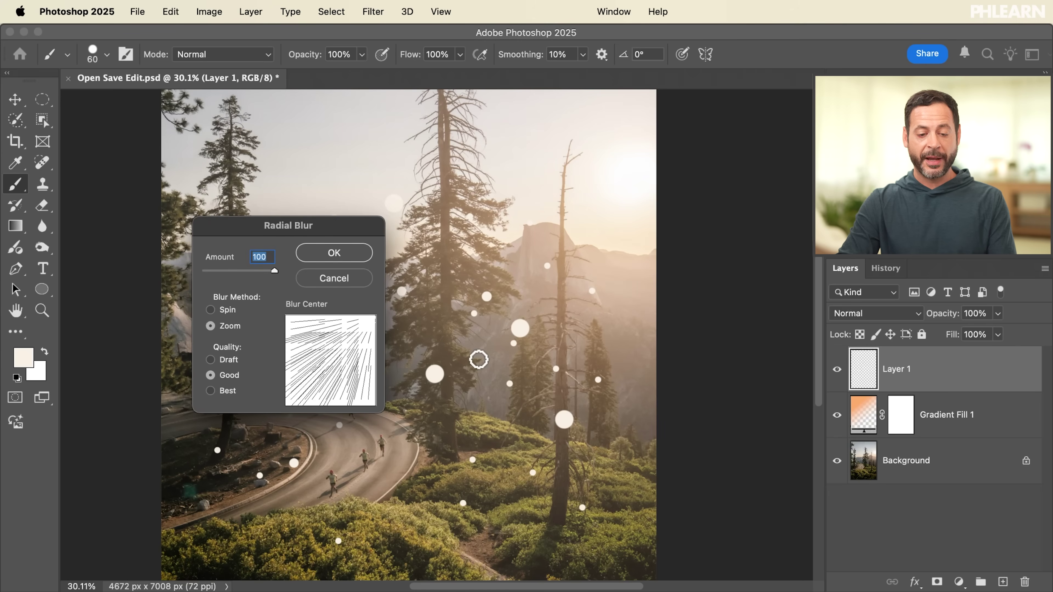
pyautogui.click(221, 310)
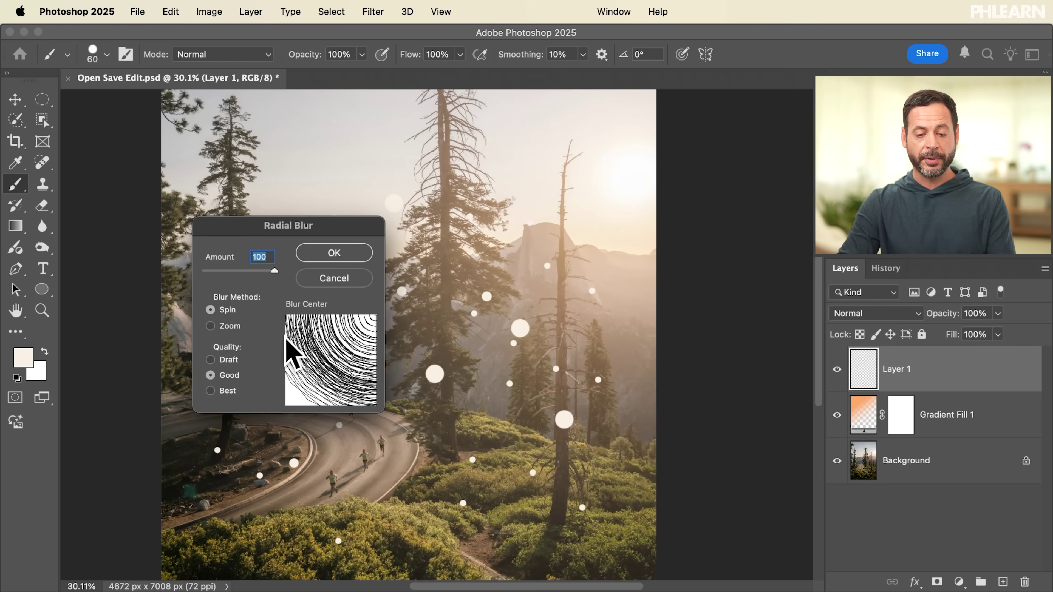
pyautogui.moveTo(354, 344); pyautogui.dragTo(315, 368)
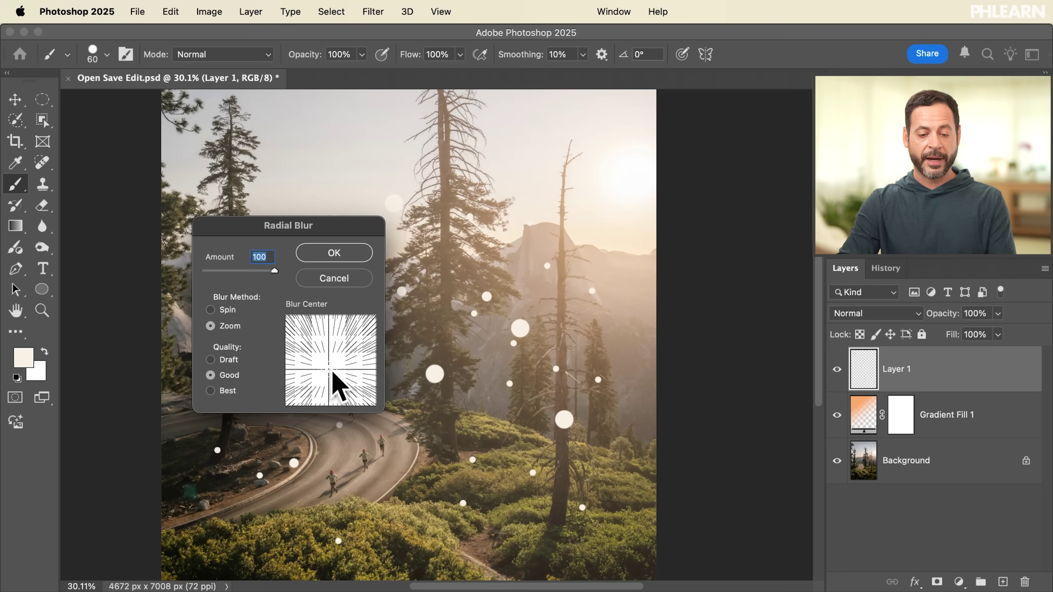
pyautogui.moveTo(335, 341); pyautogui.dragTo(394, 308)
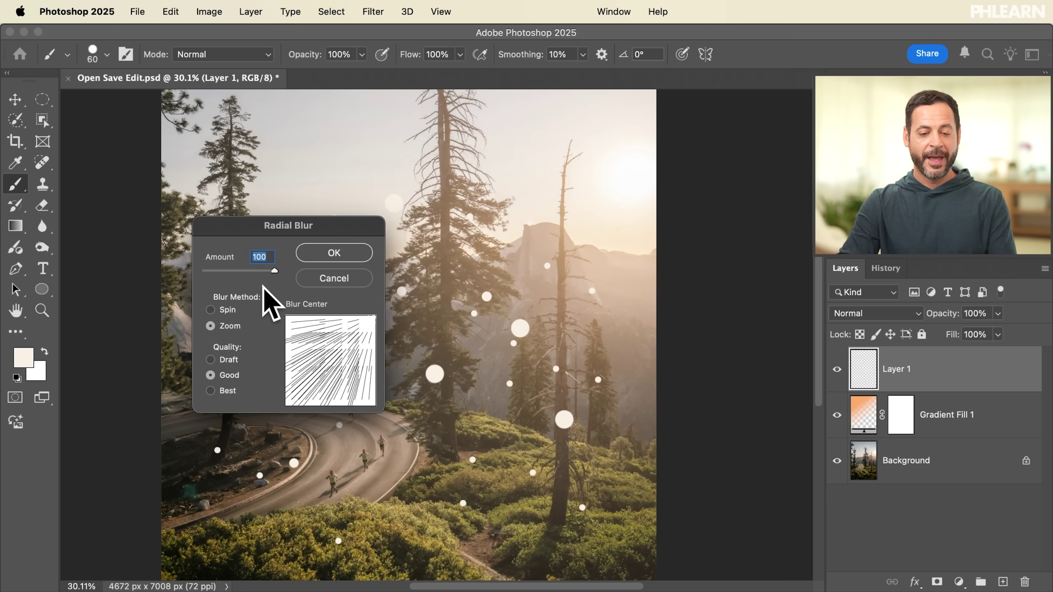
pyautogui.moveTo(275, 272)
pyautogui.mouseDown()
pyautogui.moveTo(203, 275)
pyautogui.moveTo(283, 272)
pyautogui.mouseUp()
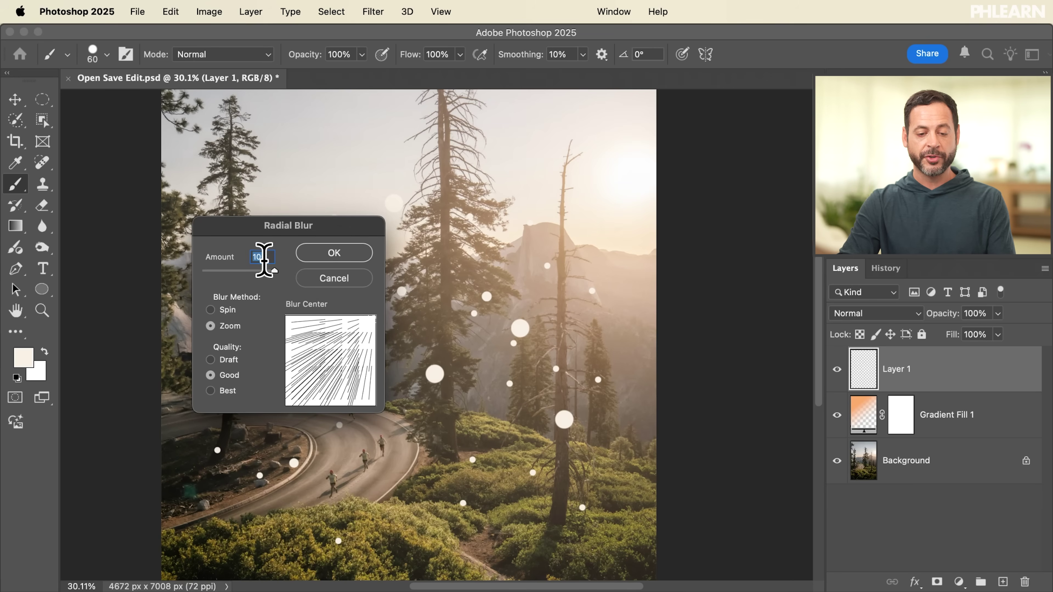
pyautogui.click(345, 251)
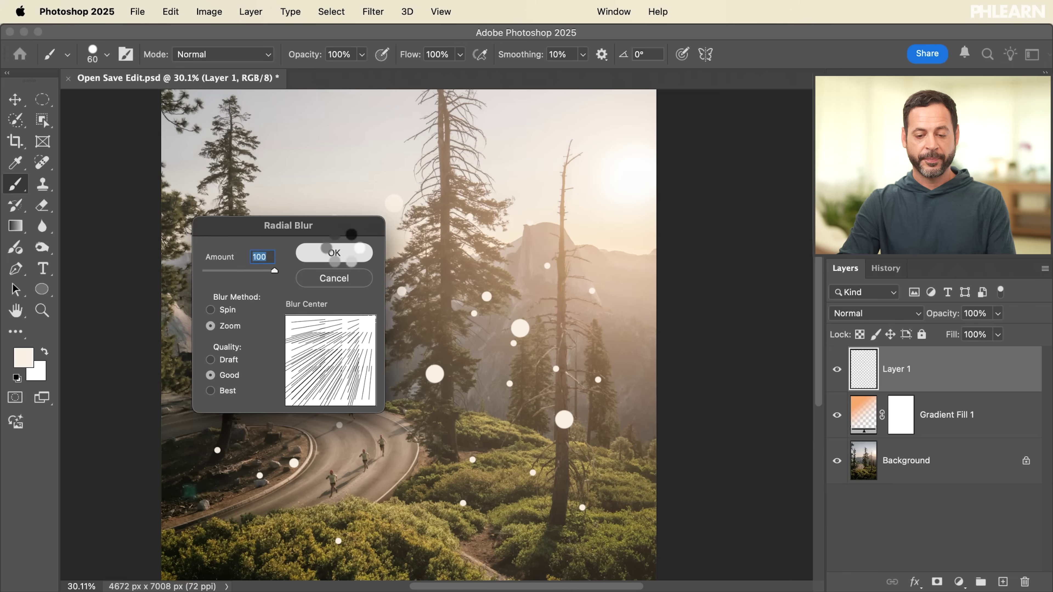
# Step: Compare the image with and without the blurred light rays by toggling Layer 1, including close up around the central tree
pyautogui.click(836, 369)
pyautogui.click(836, 369)
pyautogui.click(837, 369)
pyautogui.click(837, 369)
pyautogui.click(837, 369)
pyautogui.click(837, 369)
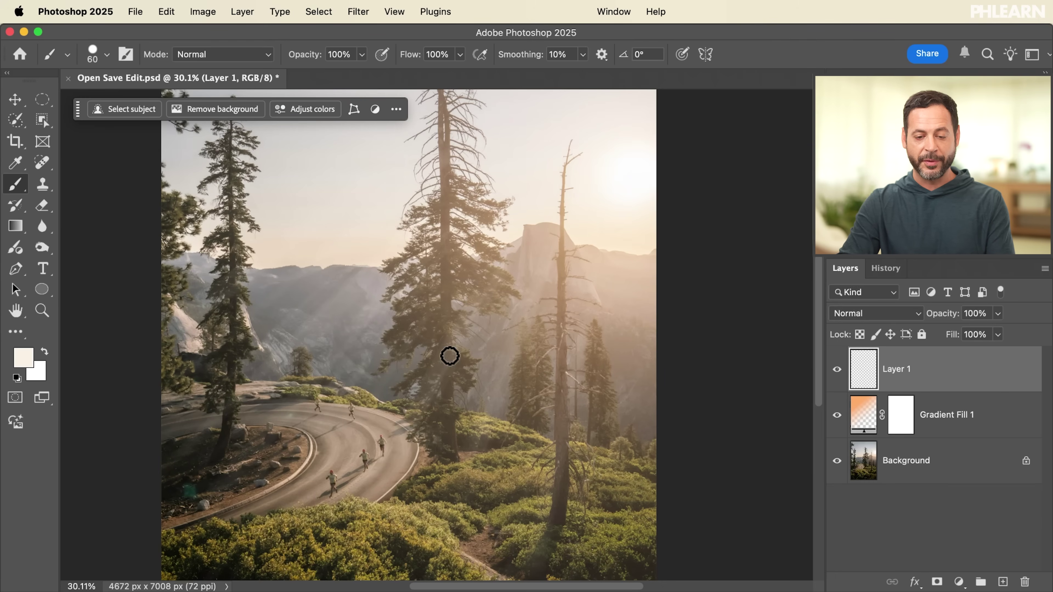
pyautogui.scroll(6, 450, 356)
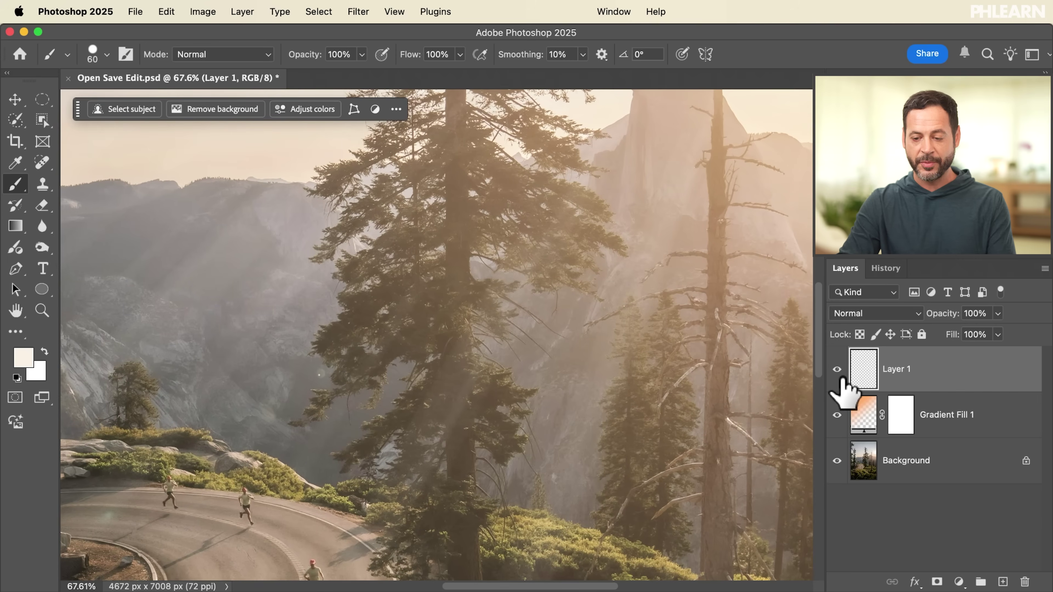
pyautogui.click(837, 369)
pyautogui.click(836, 369)
pyautogui.click(837, 370)
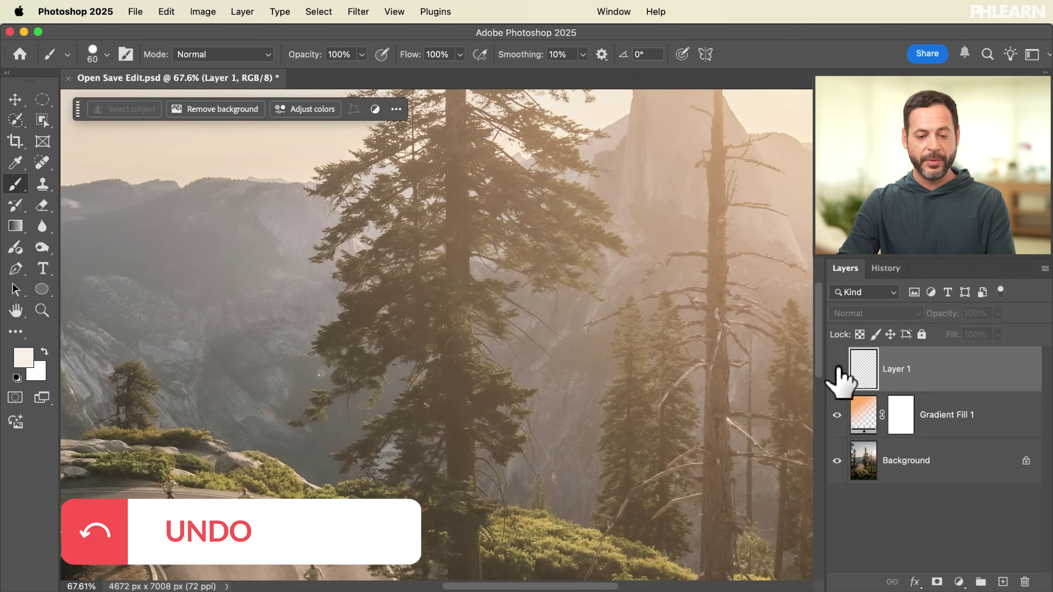
# Step: Undo the visibility changes and the Radial Blur, going back to the unblurred dots
pyautogui.press('super+z')
pyautogui.press('super+z')
pyautogui.press('super+z')
pyautogui.press('super+z')
pyautogui.press('super+z')
pyautogui.press('super+z')
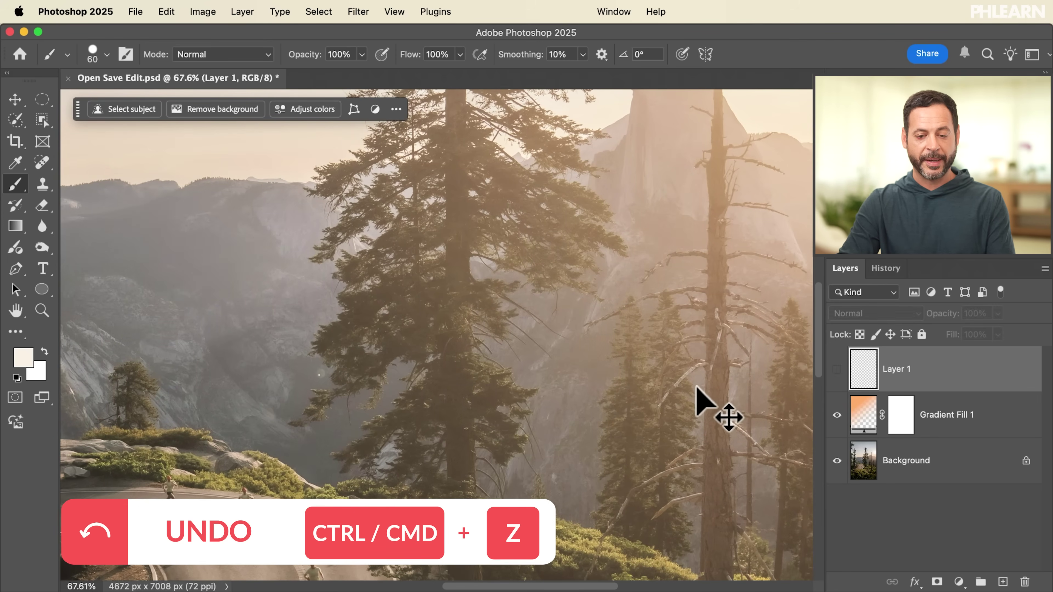
pyautogui.press('super+z')
pyautogui.press('super+z')
pyautogui.press('super+z')
pyautogui.press('super+z')
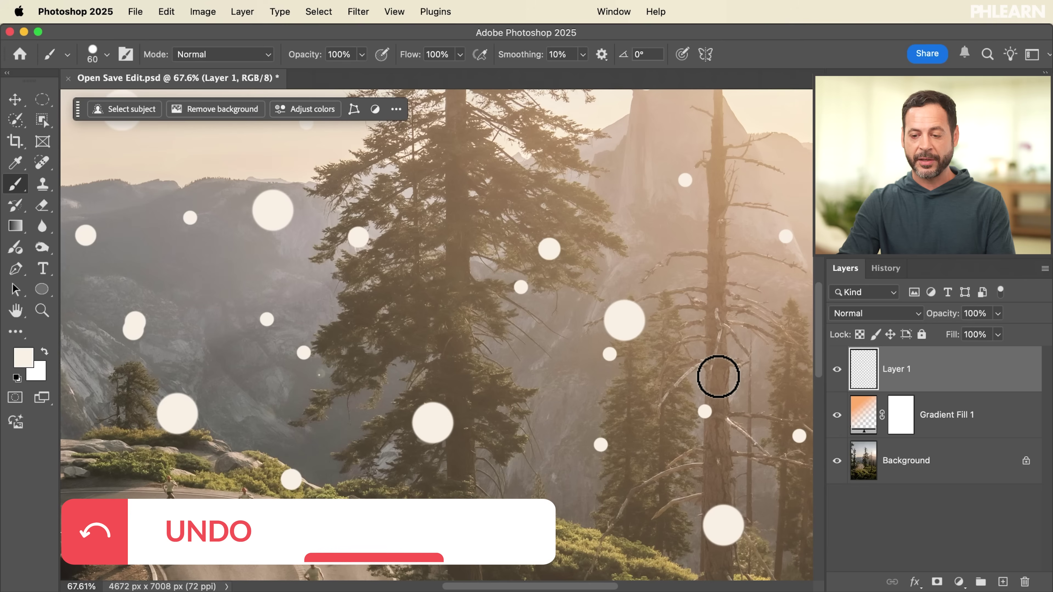
# Step: Switch between the history states before and after the Radial Blur, finishing on the Radial Blur state
pyautogui.click(894, 273)
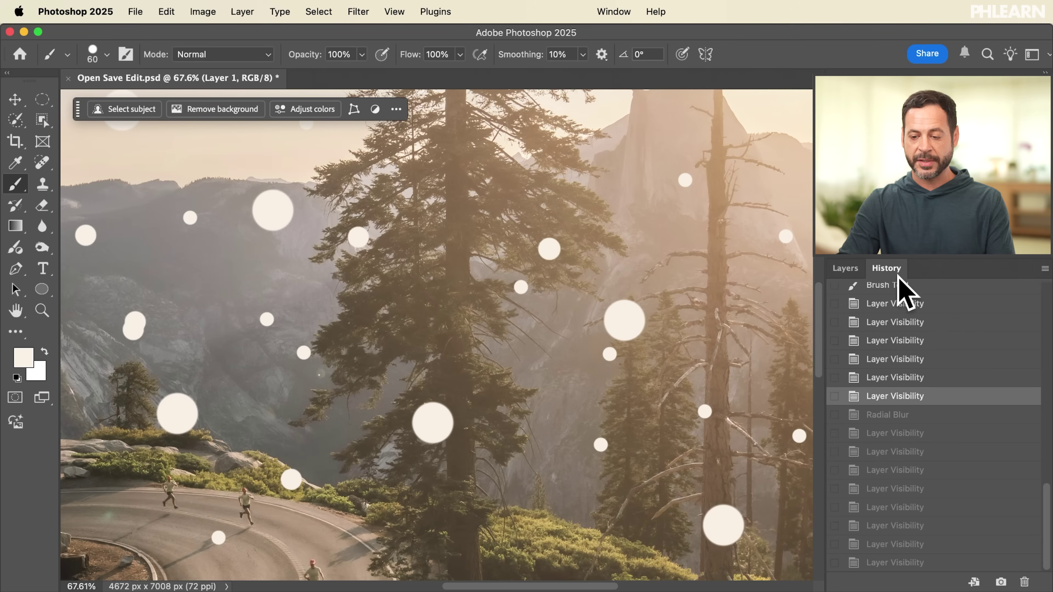
pyautogui.click(904, 415)
pyautogui.click(905, 398)
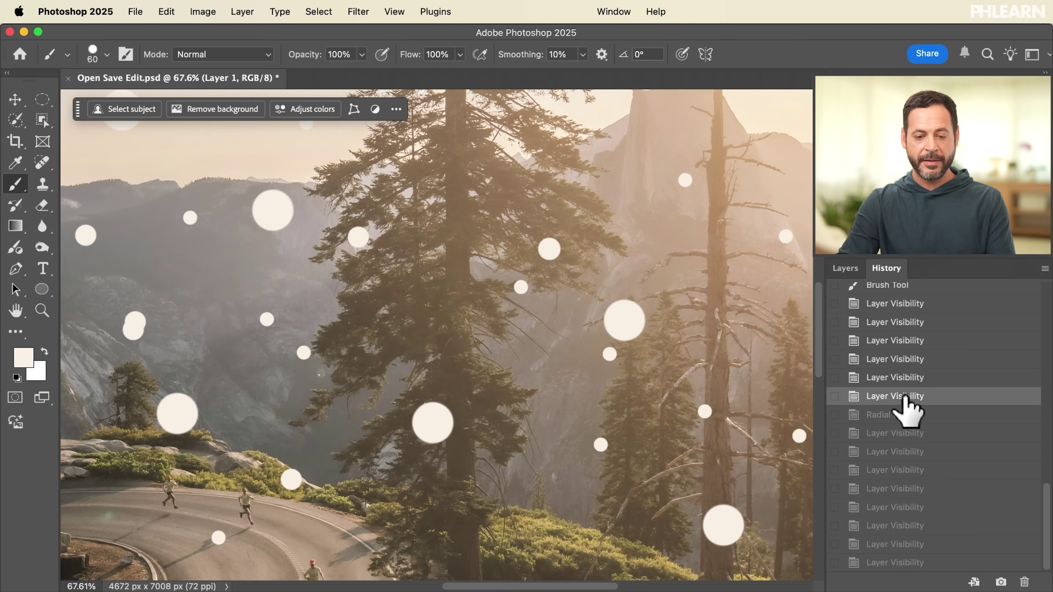
pyautogui.click(904, 415)
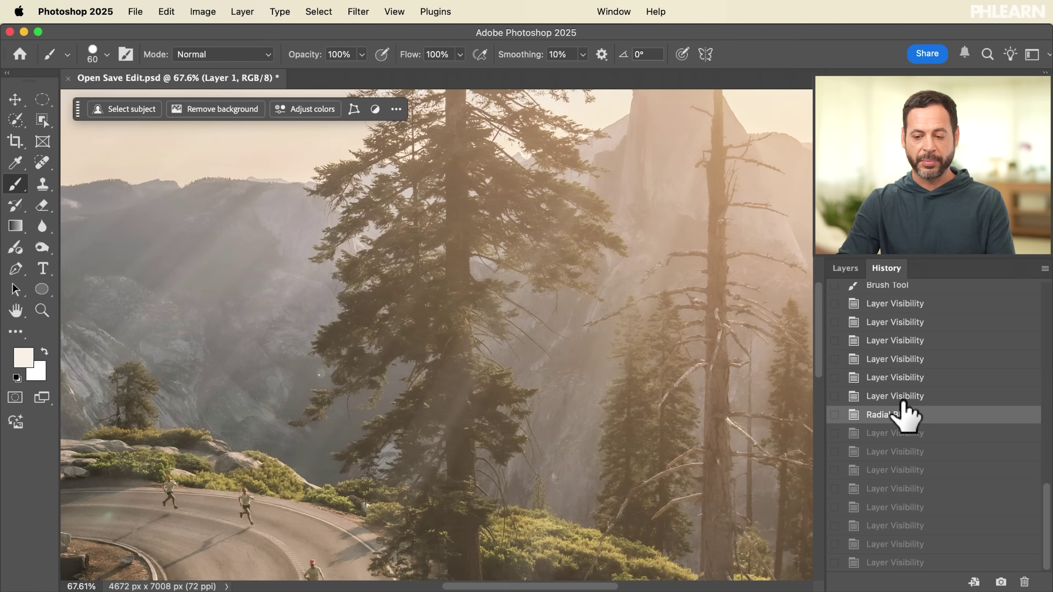
pyautogui.click(905, 397)
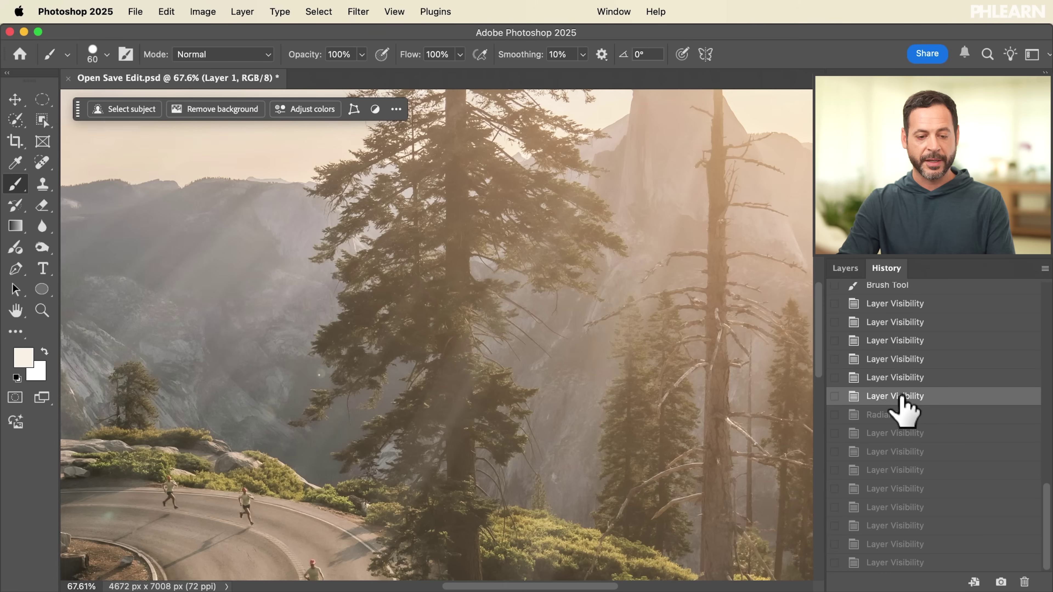
pyautogui.click(902, 415)
pyautogui.click(899, 397)
pyautogui.click(899, 415)
pyautogui.click(898, 397)
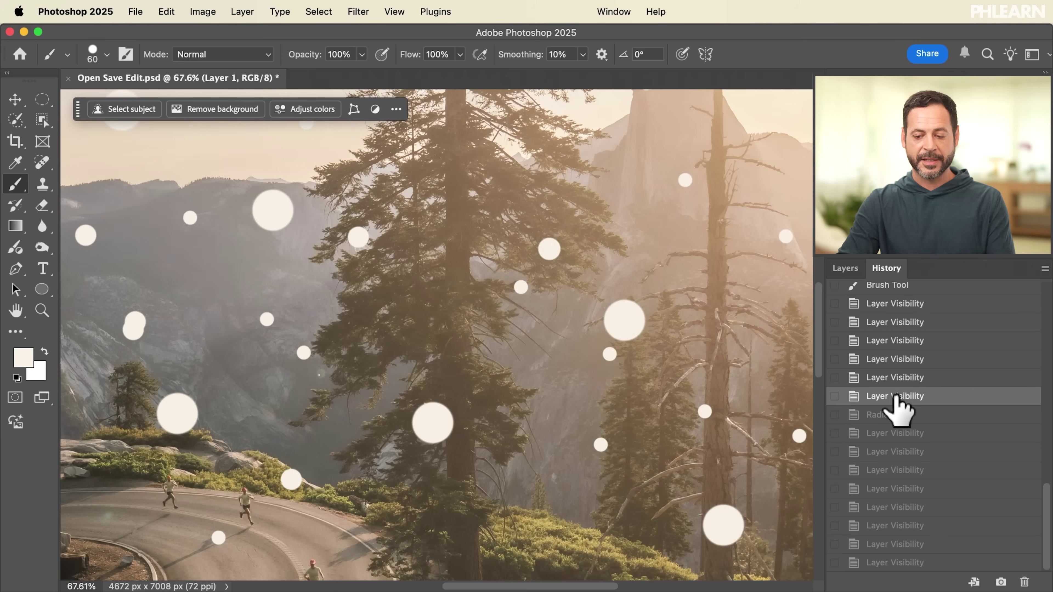
pyautogui.click(899, 415)
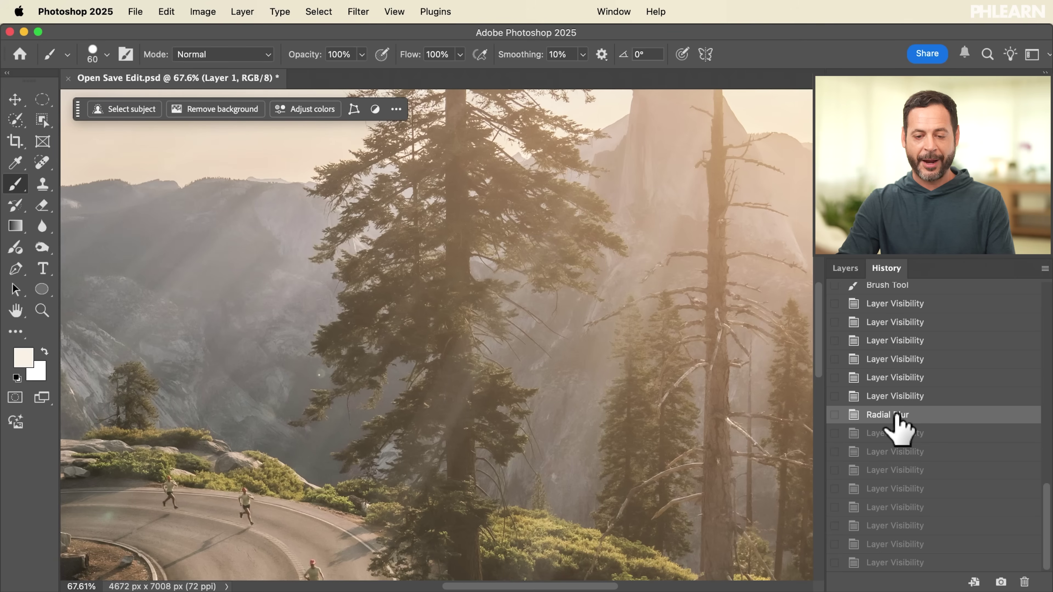
# Step: Duplicate Layer 1 within Open Save Edit.psd as Layer 1 copy to strengthen the light rays
pyautogui.click(845, 268)
pyautogui.scroll(-3, 477, 330)
pyautogui.scroll(2, 478, 330)
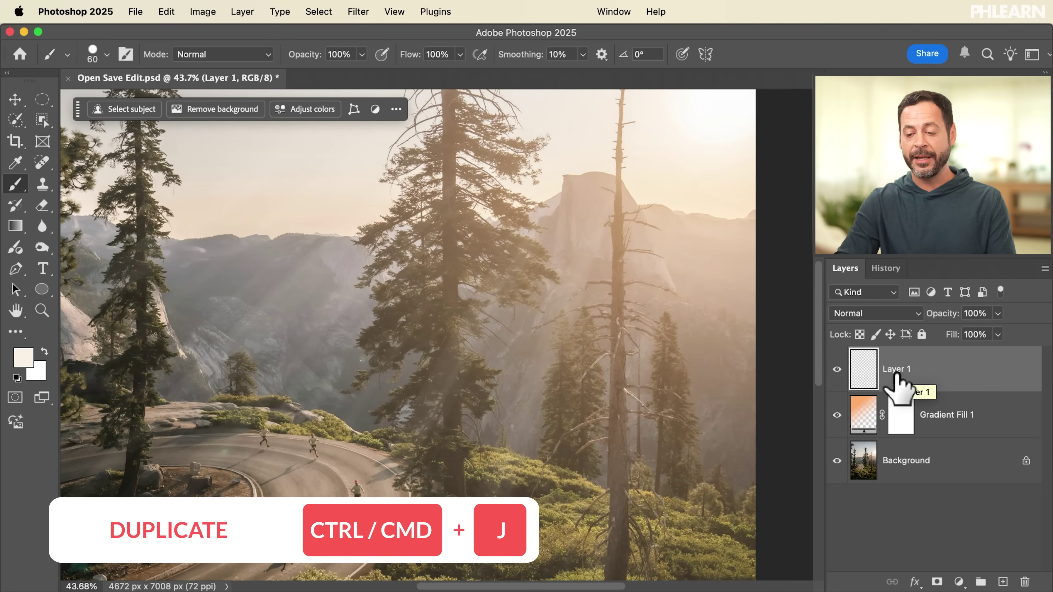
pyautogui.rightClick(927, 376)
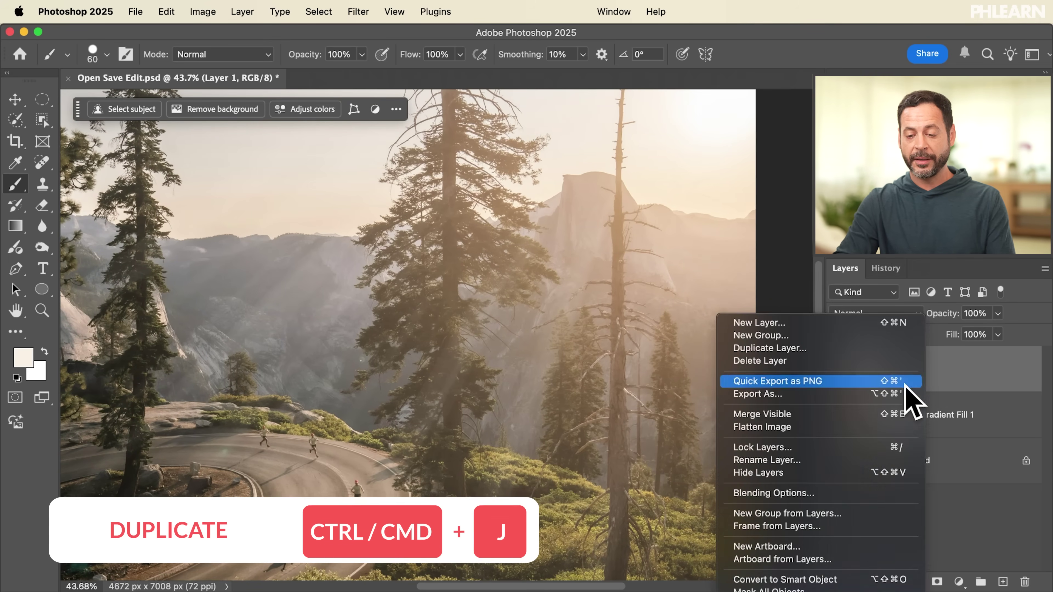
pyautogui.click(785, 348)
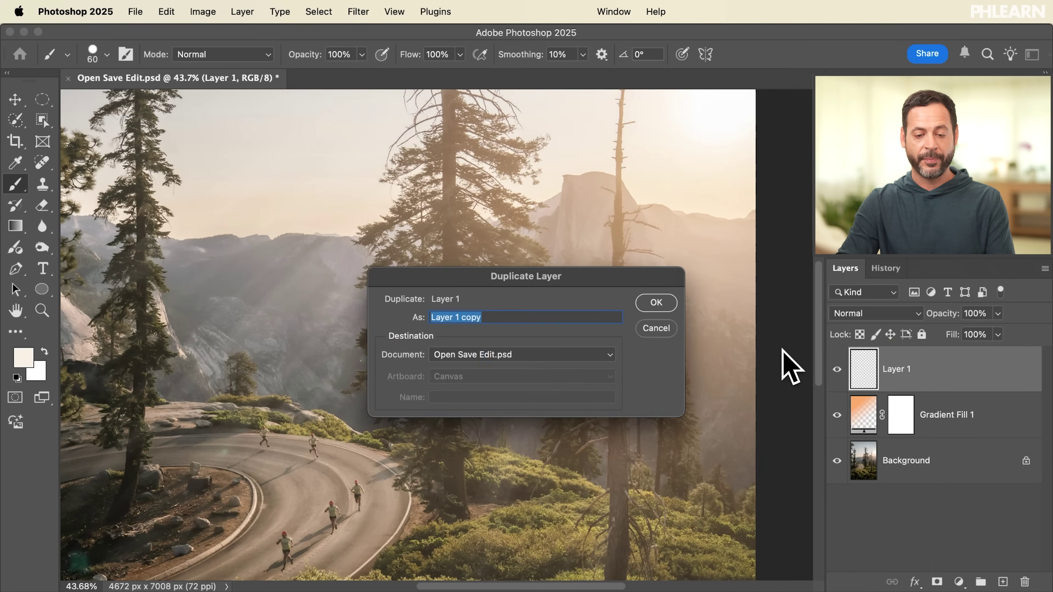
pyautogui.click(657, 304)
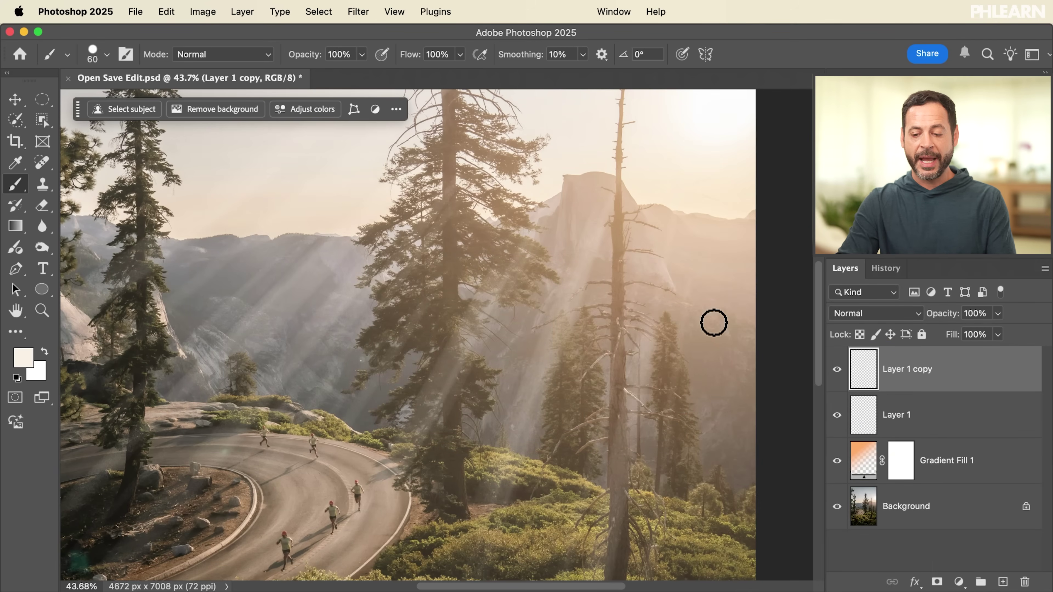
# Step: Compare the light rays with and without Layer 1 copy, then inspect them close up around the central tree
pyautogui.click(837, 369)
pyautogui.click(837, 370)
pyautogui.click(837, 369)
pyautogui.click(837, 369)
pyautogui.click(837, 369)
pyautogui.click(836, 369)
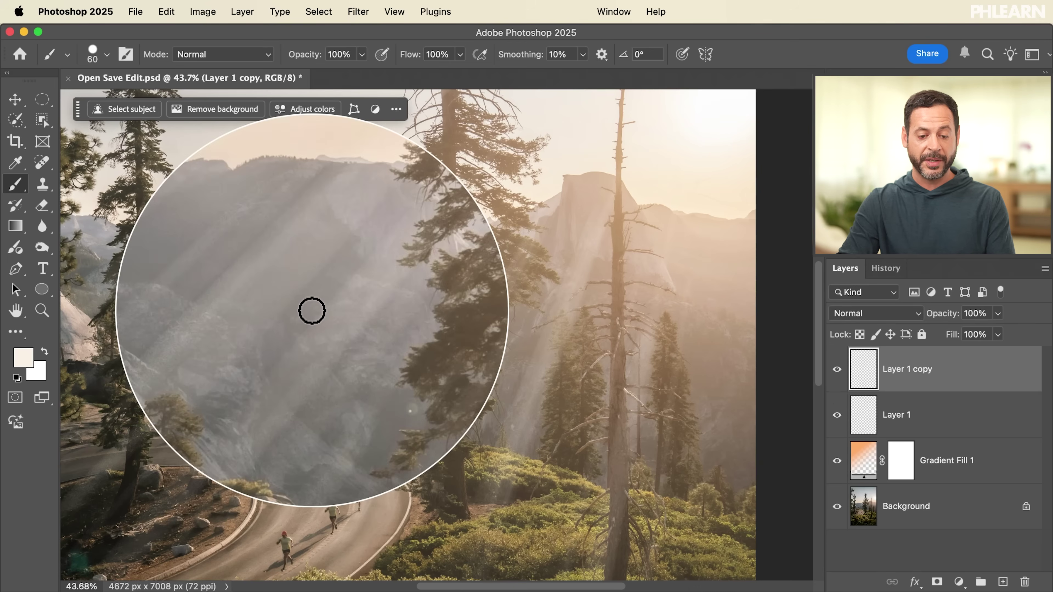
pyautogui.scroll(5, 187, 356)
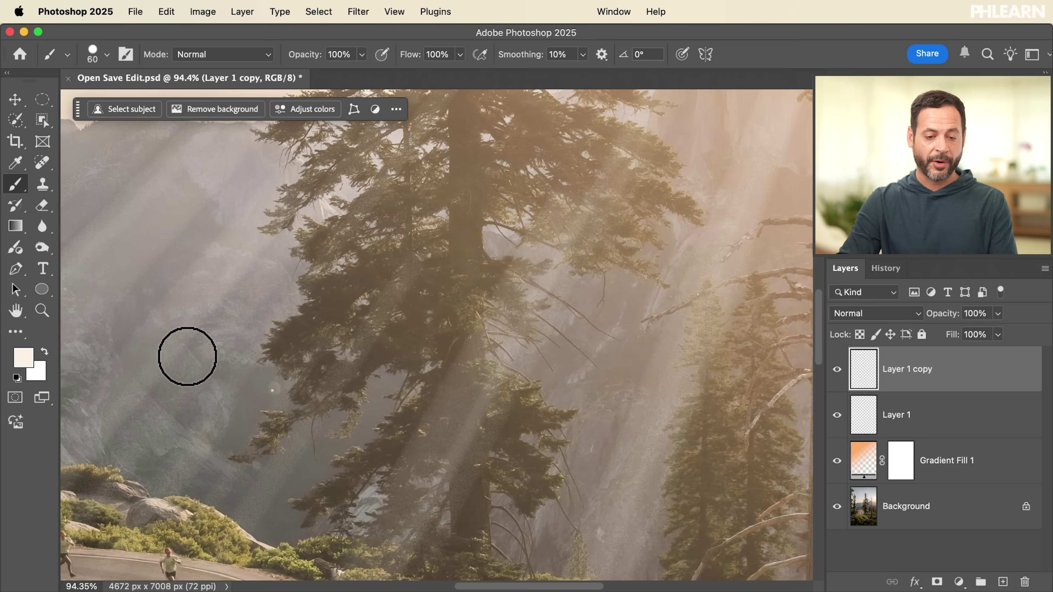
# Step: Compare the light rays with Layer 1 copy and Layer 1 each hidden and shown around the central tree
pyautogui.click(837, 369)
pyautogui.click(837, 369)
pyautogui.click(838, 415)
pyautogui.click(838, 415)
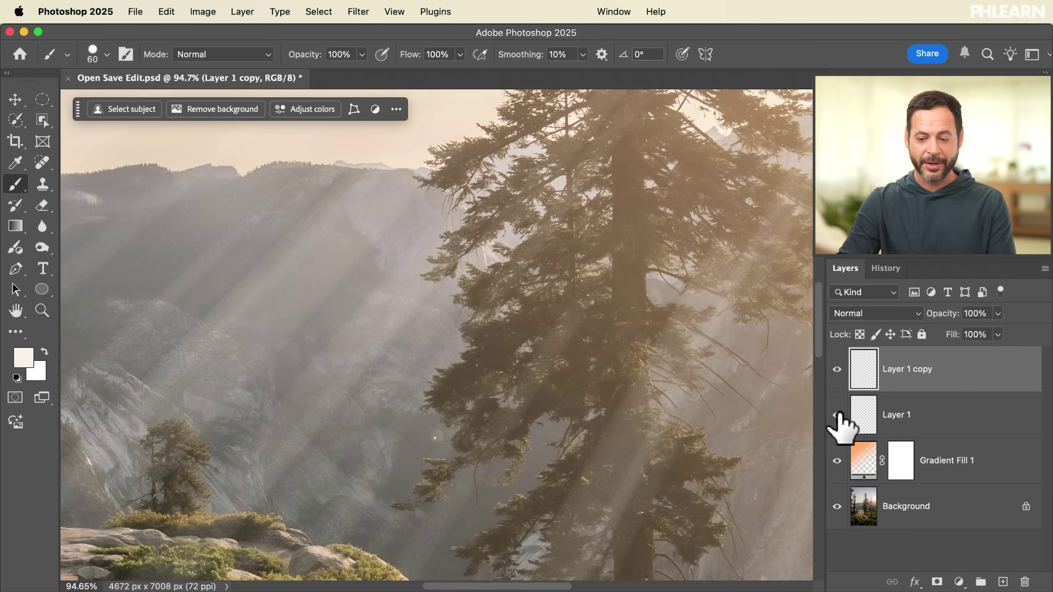
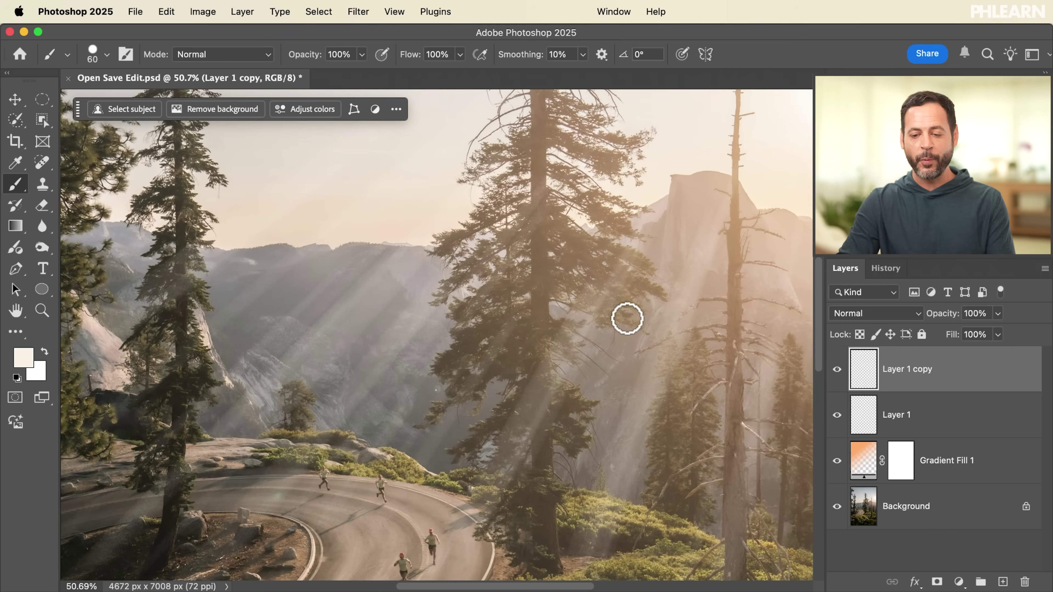
# Step: Merge Layer 1 copy and Layer 1 into a single light-ray layer
pyautogui.keyDown('shift'); pyautogui.click(915, 406); pyautogui.keyUp('shift')
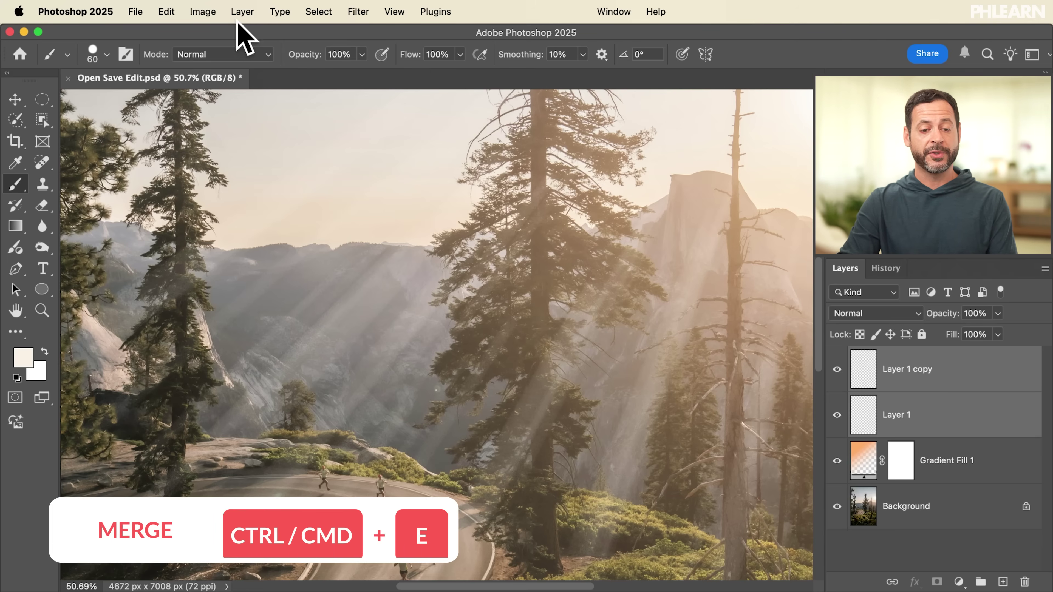
pyautogui.click(243, 12)
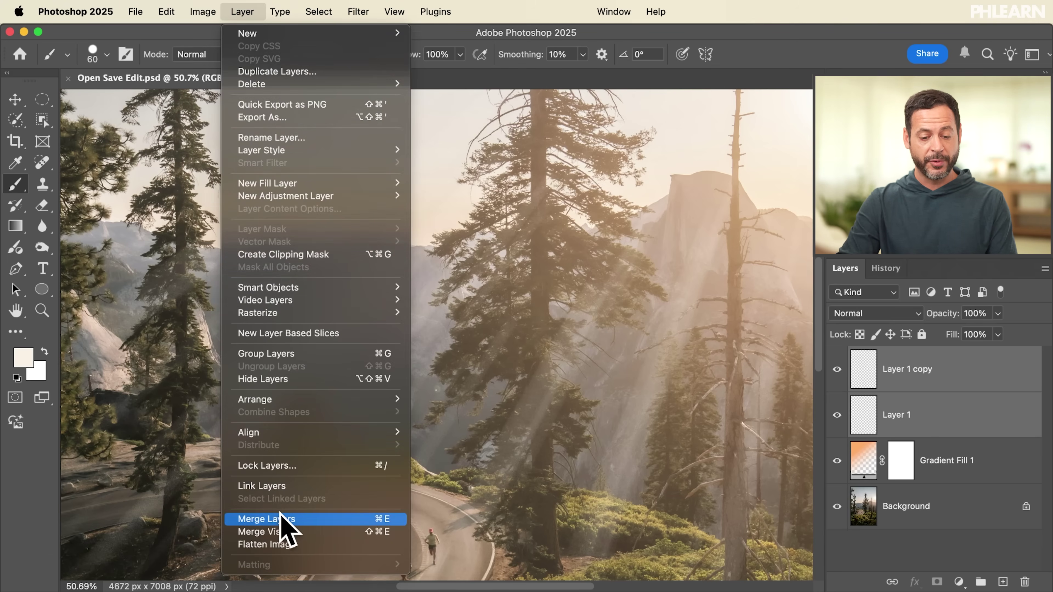
pyautogui.click(290, 521)
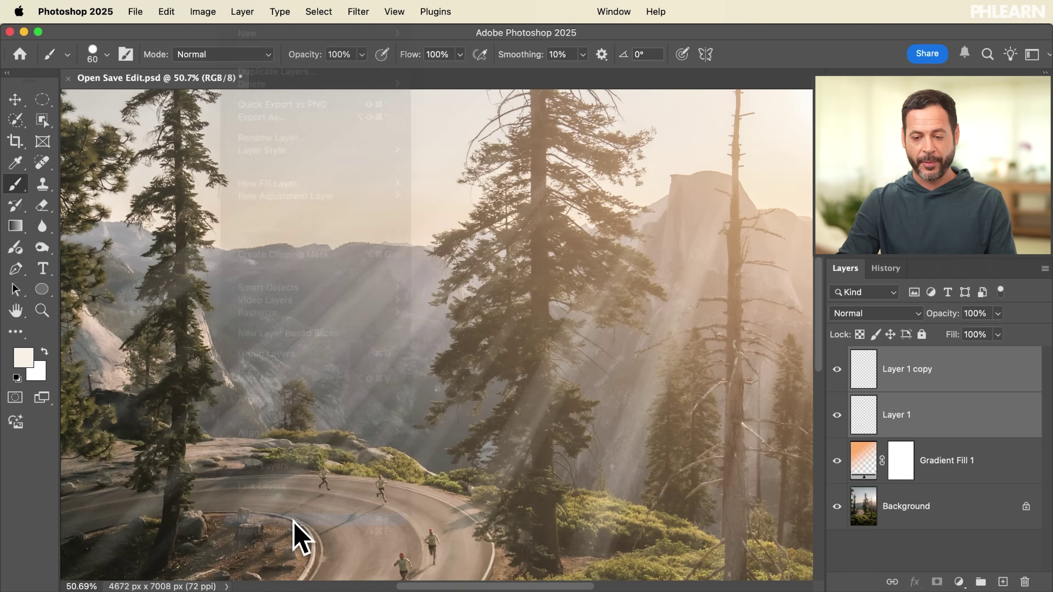
pyautogui.scroll(-5, 489, 394)
pyautogui.scroll(2, 489, 394)
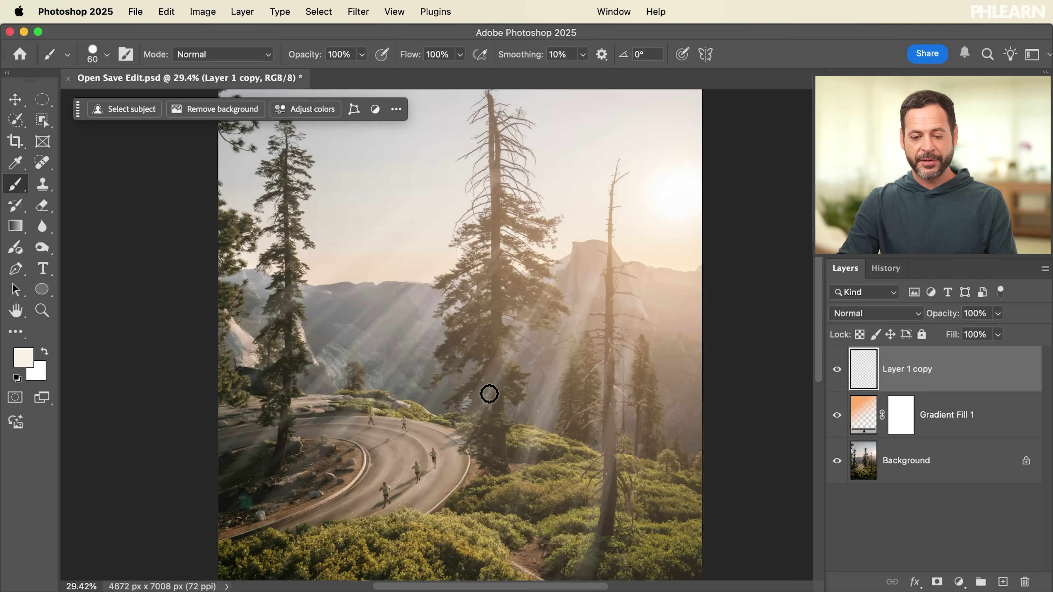
# Step: Set the merged light-ray layer's blend mode to Screen and compare the image with and without Gradient Fill 1
pyautogui.click(866, 313)
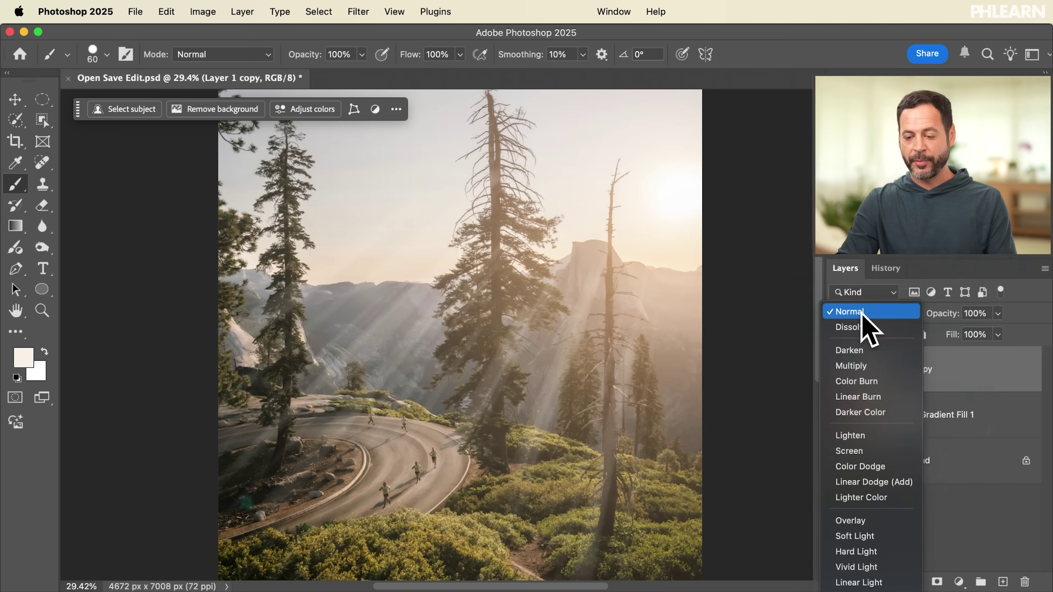
pyautogui.click(863, 446)
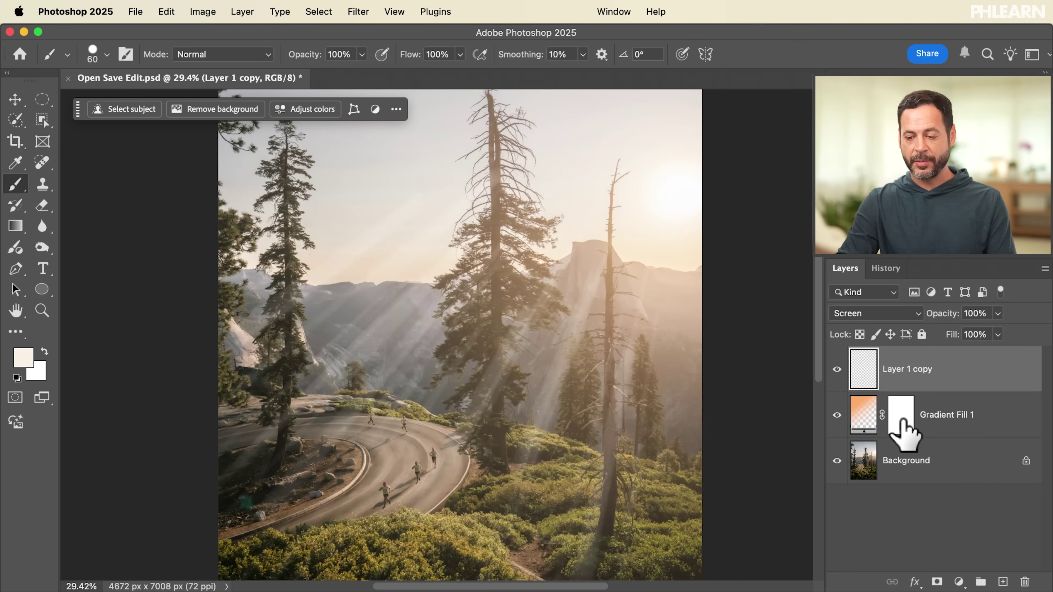
pyautogui.click(837, 415)
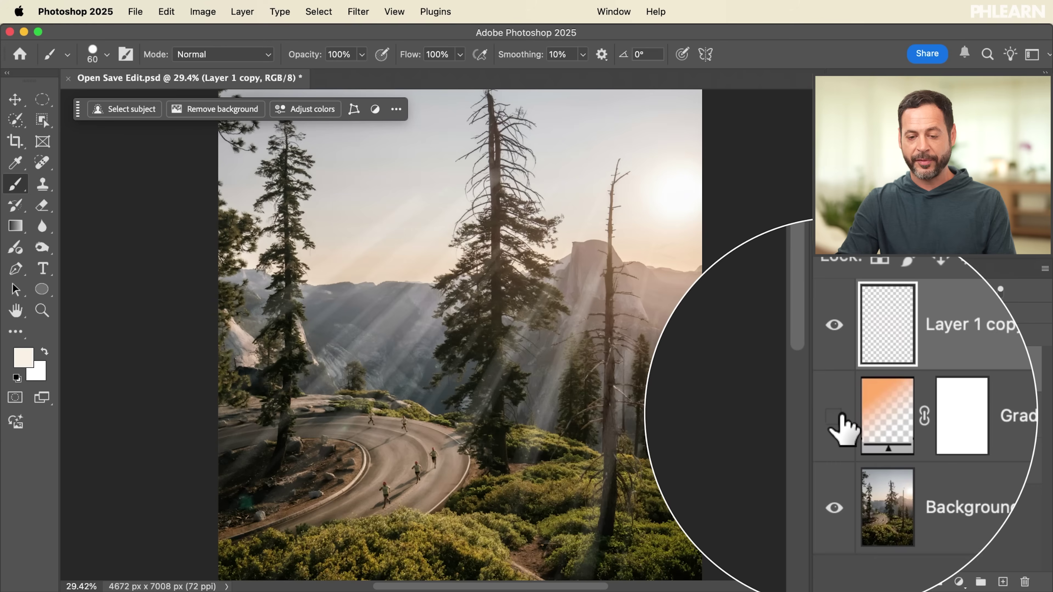
pyautogui.click(837, 415)
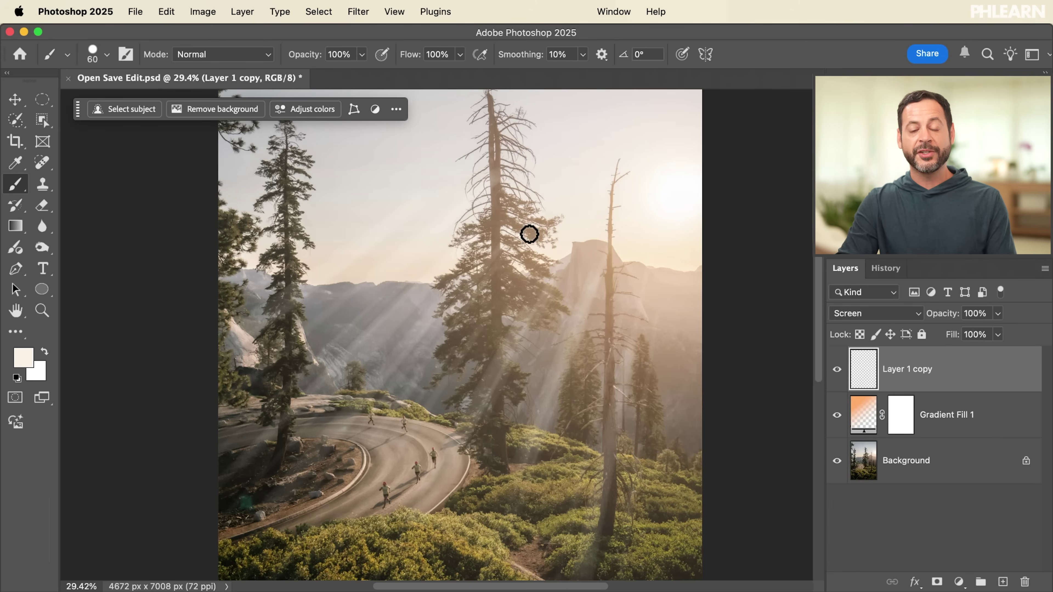
# Step: Free-transform the light-ray layer, moving its reference point near the top of the bare tree and rotating it about 8.9° clockwise
pyautogui.press('super+t')
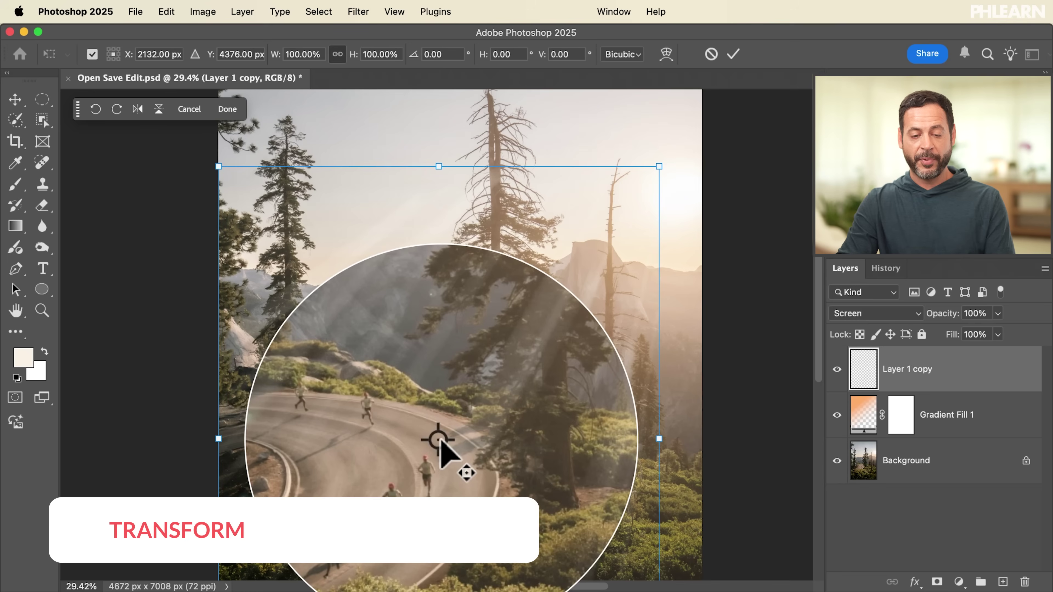
pyautogui.moveTo(440, 441); pyautogui.dragTo(621, 225)
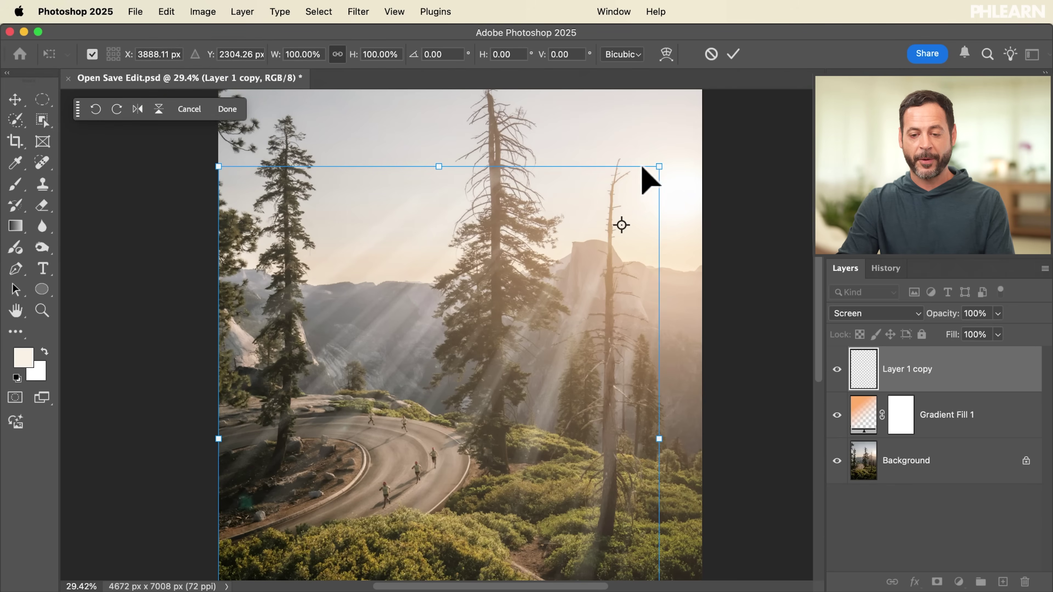
pyautogui.moveTo(673, 149)
pyautogui.mouseDown()
pyautogui.moveTo(691, 169)
pyautogui.moveTo(667, 134)
pyautogui.moveTo(685, 157)
pyautogui.mouseUp()
pyautogui.scroll(-5, 687, 157)
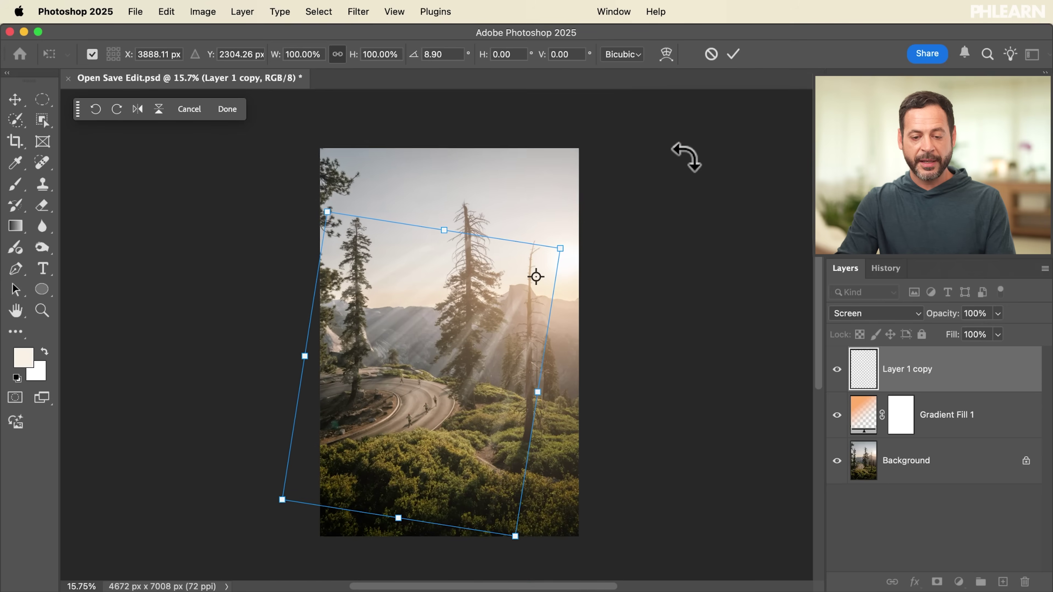
# Step: Stretch and distort the light-ray layer's corners well beyond the image edges so the rays fan out, and apply the transform
pyautogui.moveTo(317, 225); pyautogui.dragTo(337, 188)
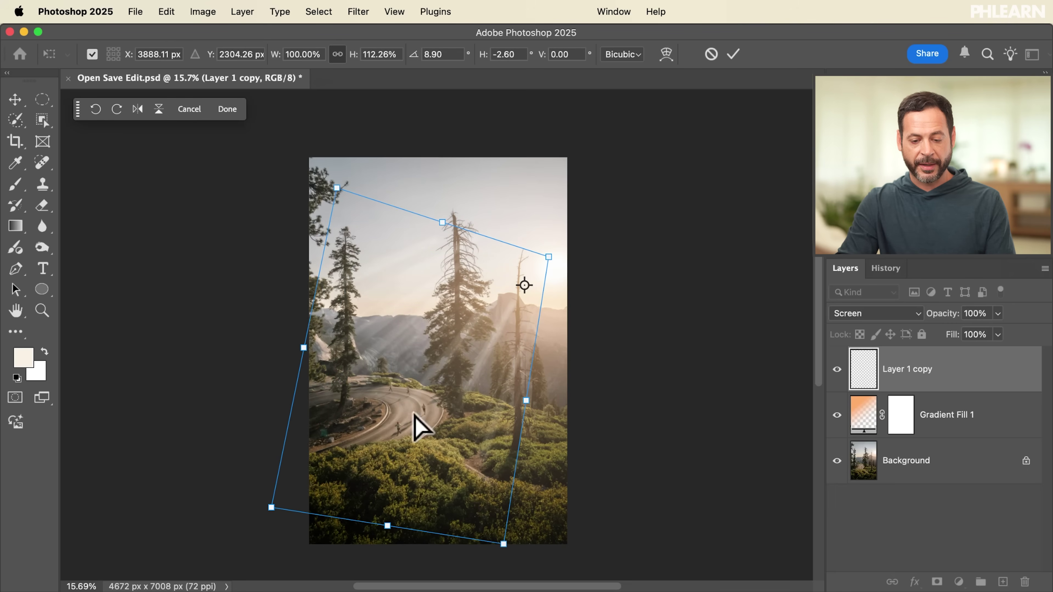
pyautogui.moveTo(389, 532); pyautogui.dragTo(358, 498)
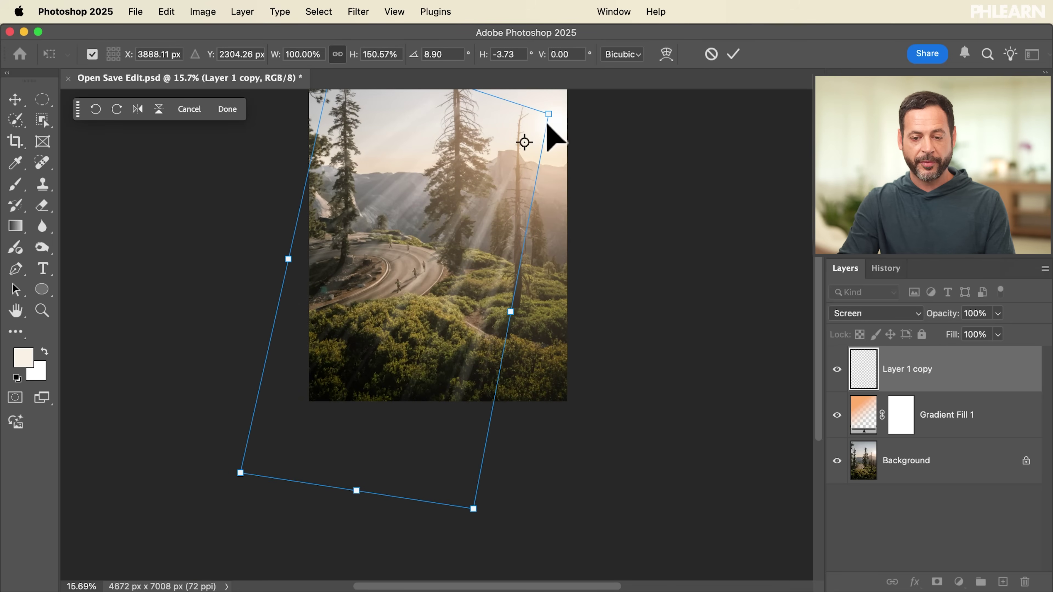
pyautogui.moveTo(548, 111); pyautogui.dragTo(631, 234)
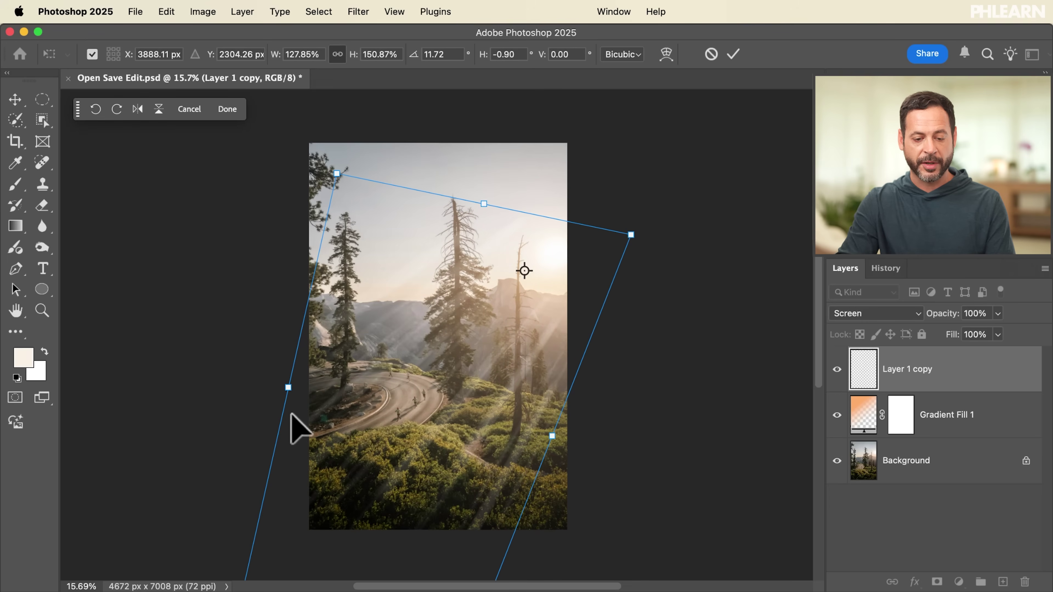
pyautogui.press('super+minus')
pyautogui.moveTo(305, 511); pyautogui.dragTo(208, 496)
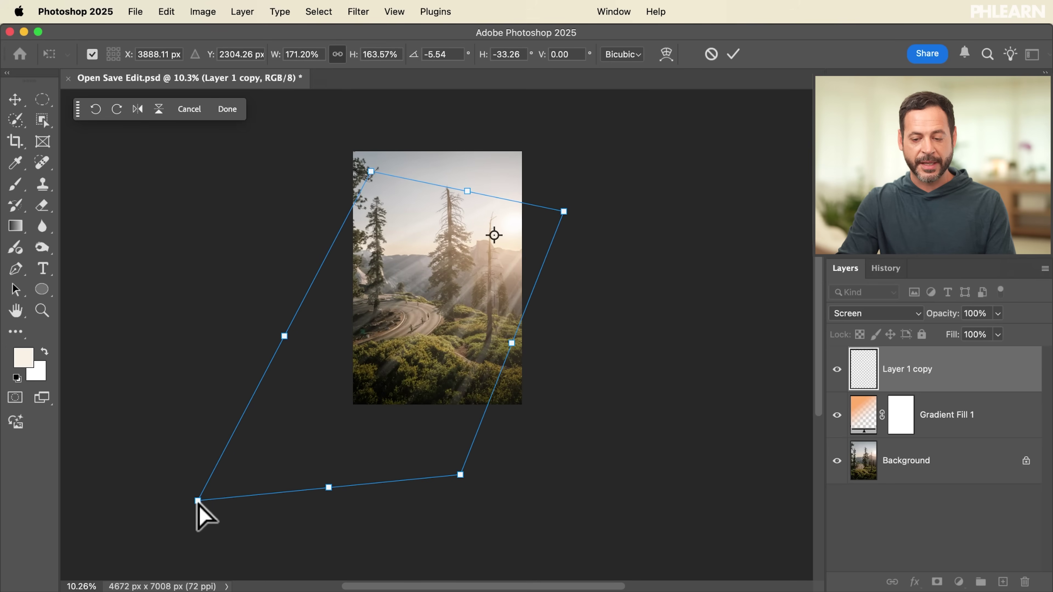
pyautogui.press('Escape')
pyautogui.press('b')
pyautogui.scroll(6, 368, 335)
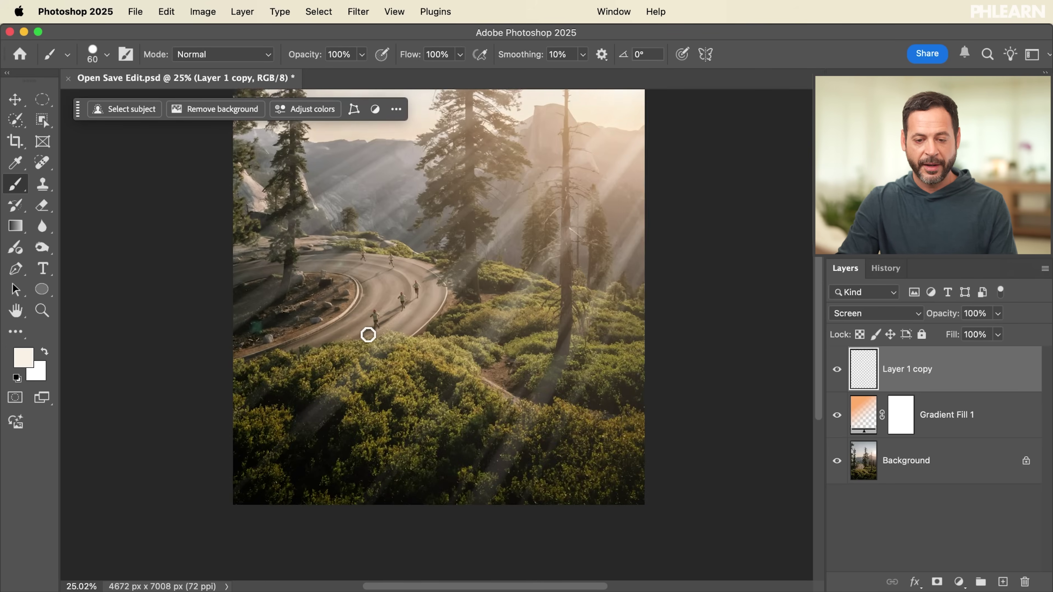
# Step: Lower Layer 1 copy's opacity to 67% and compare the landscape with the light rays hidden and shown
pyautogui.scroll(2, 368, 334)
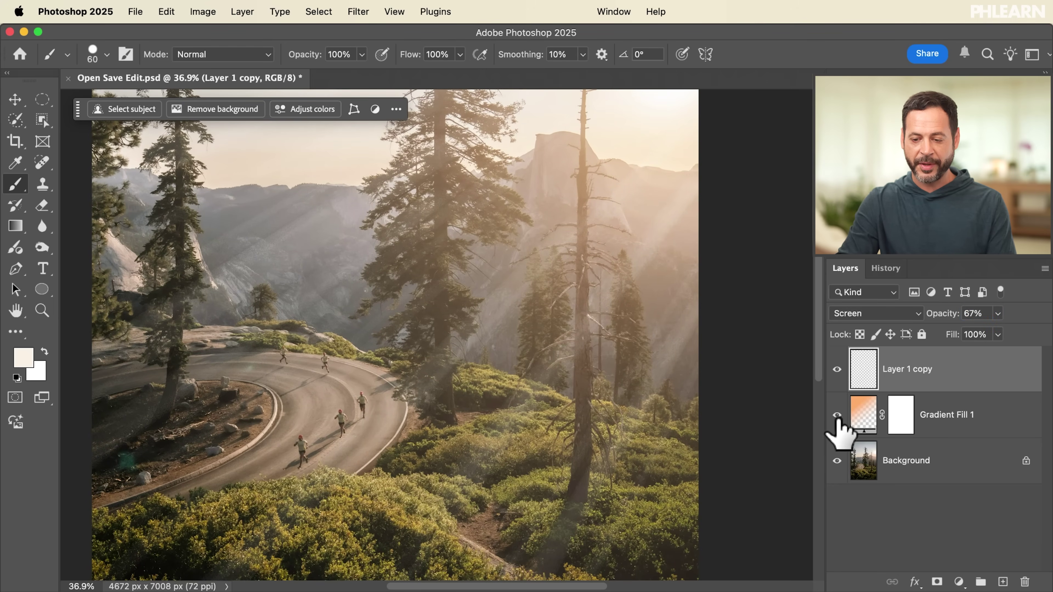
pyautogui.click(836, 369)
pyautogui.click(836, 369)
pyautogui.click(836, 369)
pyautogui.click(836, 369)
pyautogui.click(836, 369)
pyautogui.click(836, 369)
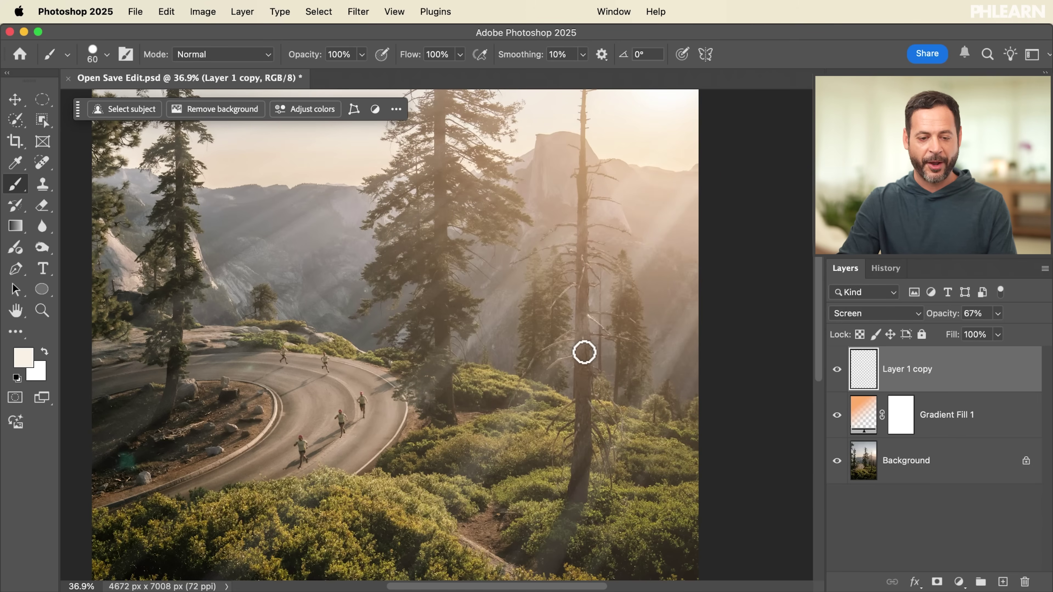
# Step: Compare the original photo with the edited image by hiding and showing both Layer 1 copy and Gradient Fill 1
pyautogui.scroll(2, 584, 352)
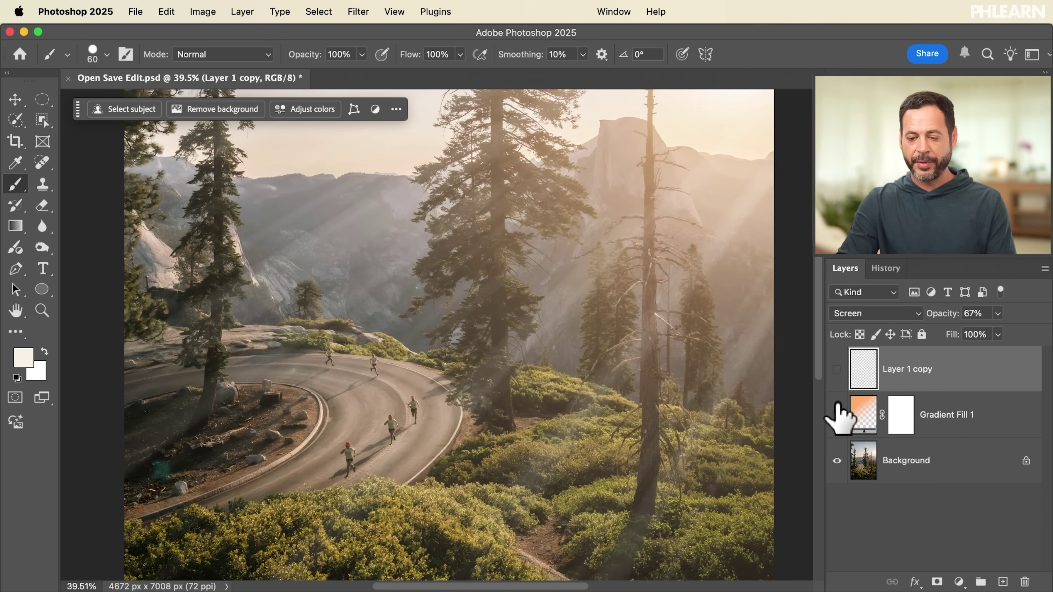
pyautogui.click(837, 415)
pyautogui.click(837, 414)
pyautogui.click(836, 369)
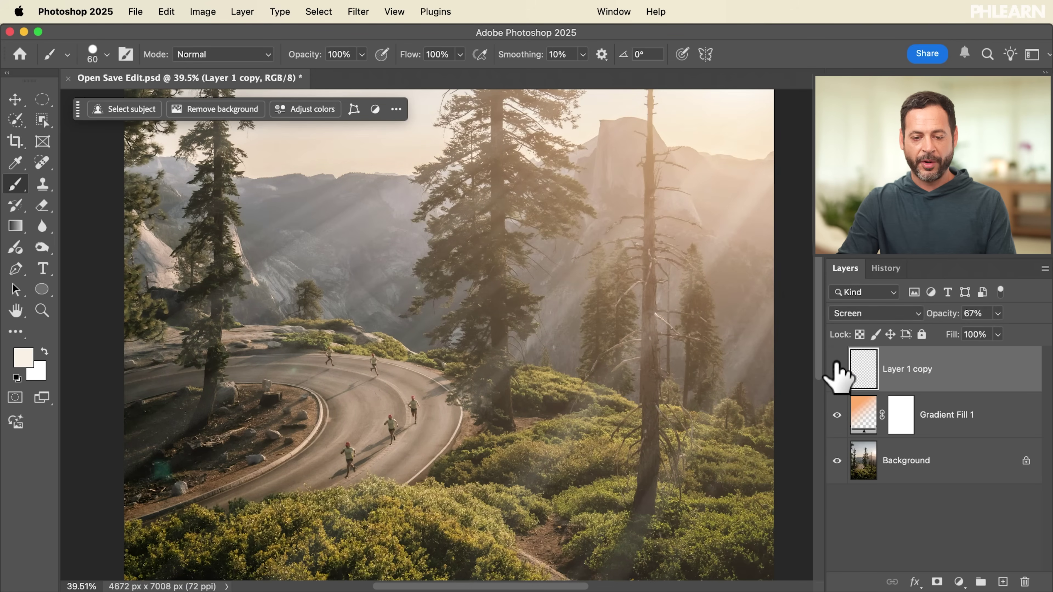
pyautogui.scroll(3, 656, 296)
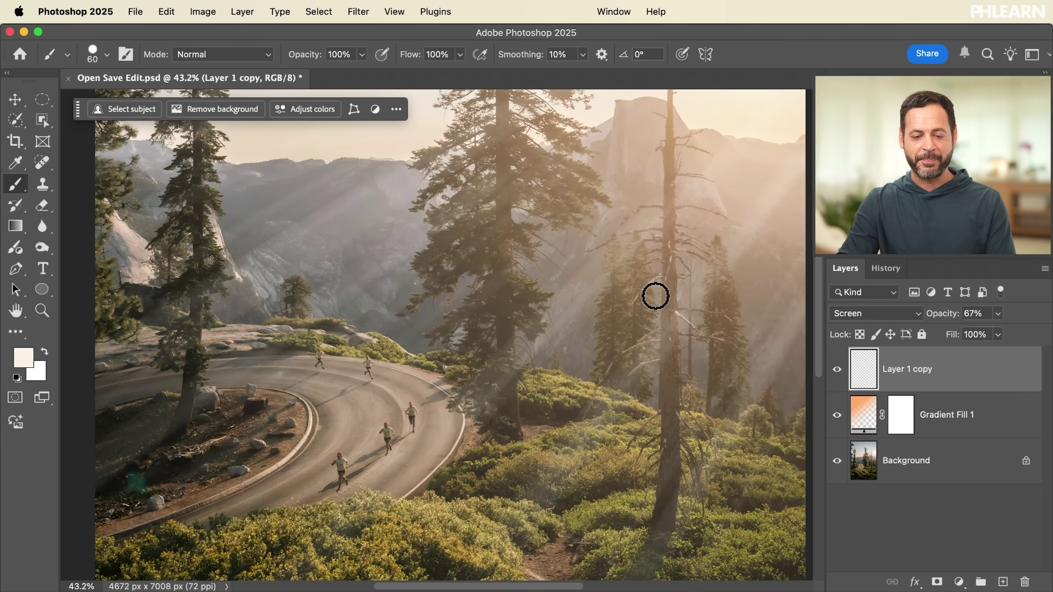
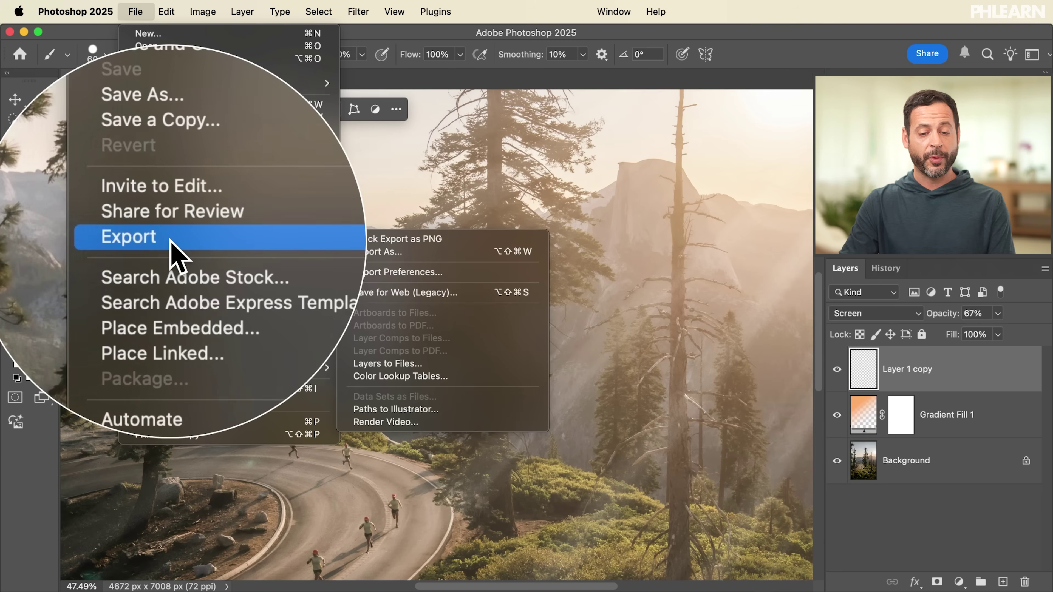
# Step: Open the Export As settings, use JPG format at quality 6, and review the image size and color space options
pyautogui.click(409, 251)
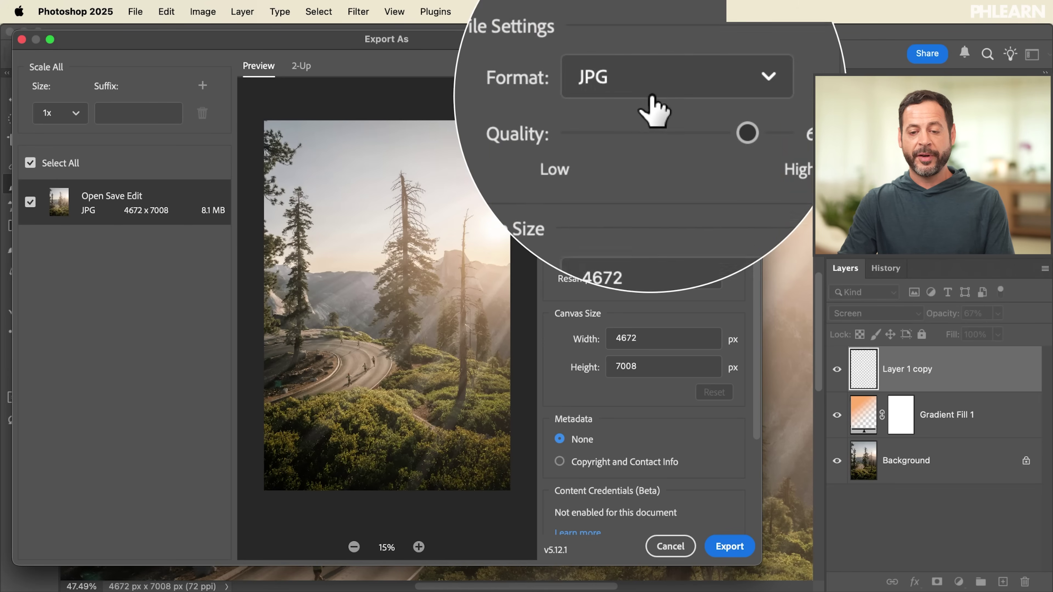
pyautogui.click(650, 92)
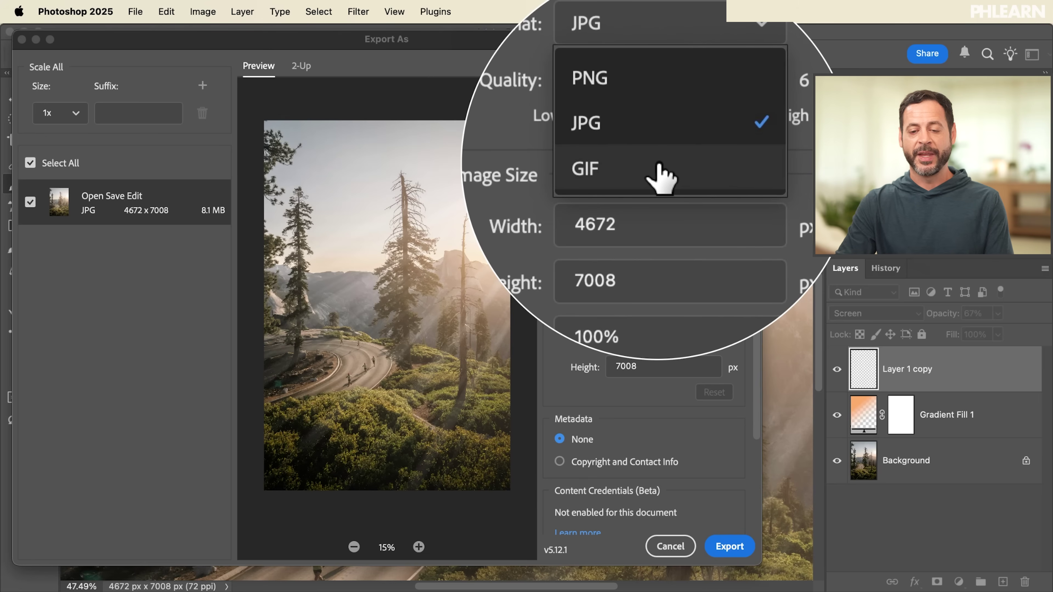
pyautogui.click(649, 143)
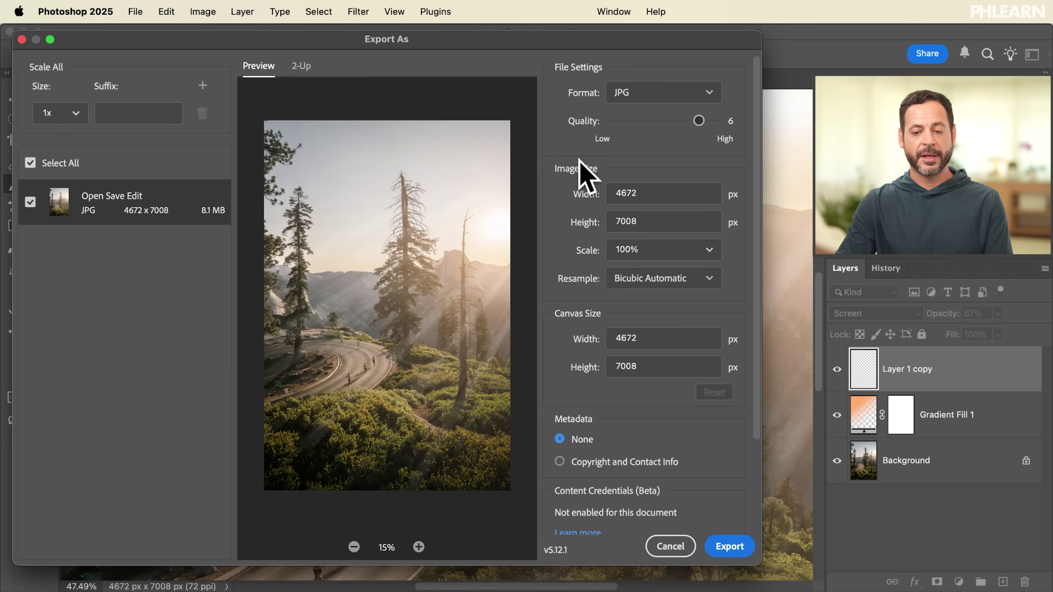
pyautogui.moveTo(696, 123); pyautogui.dragTo(682, 121)
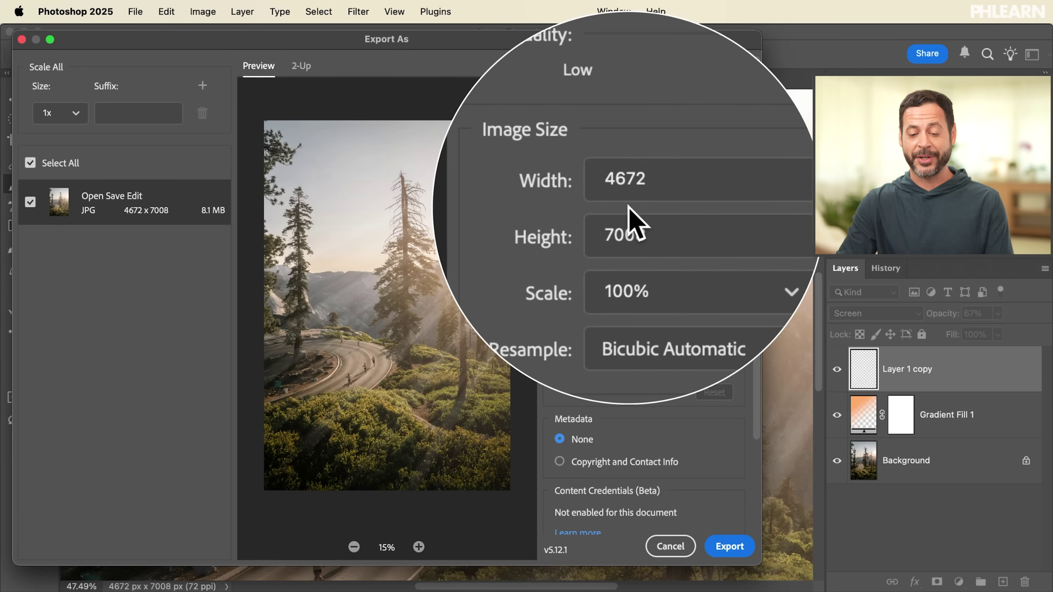
pyautogui.scroll(-3, 630, 211)
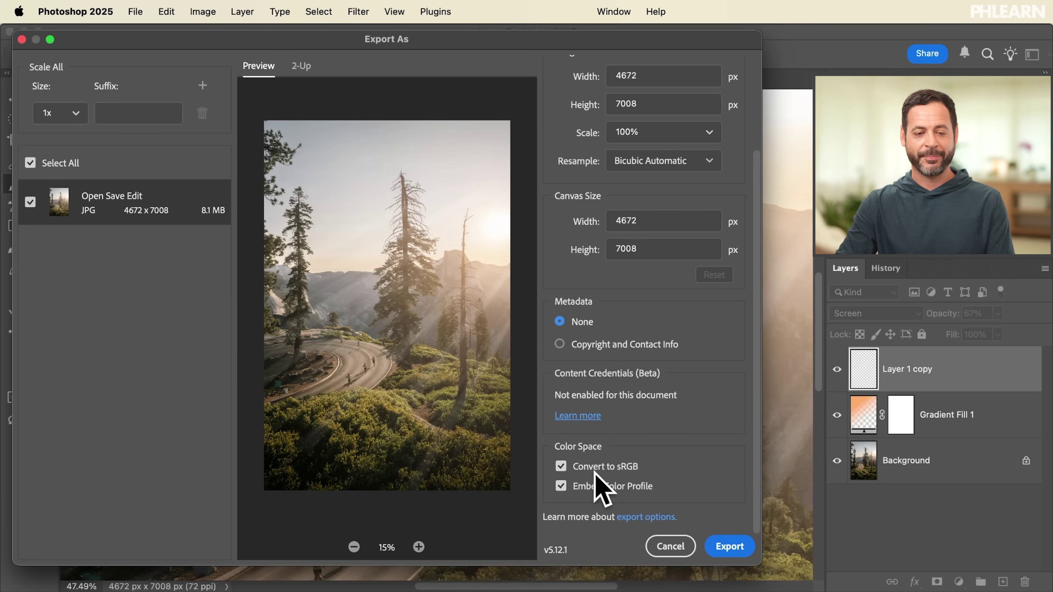
pyautogui.scroll(5, 594, 473)
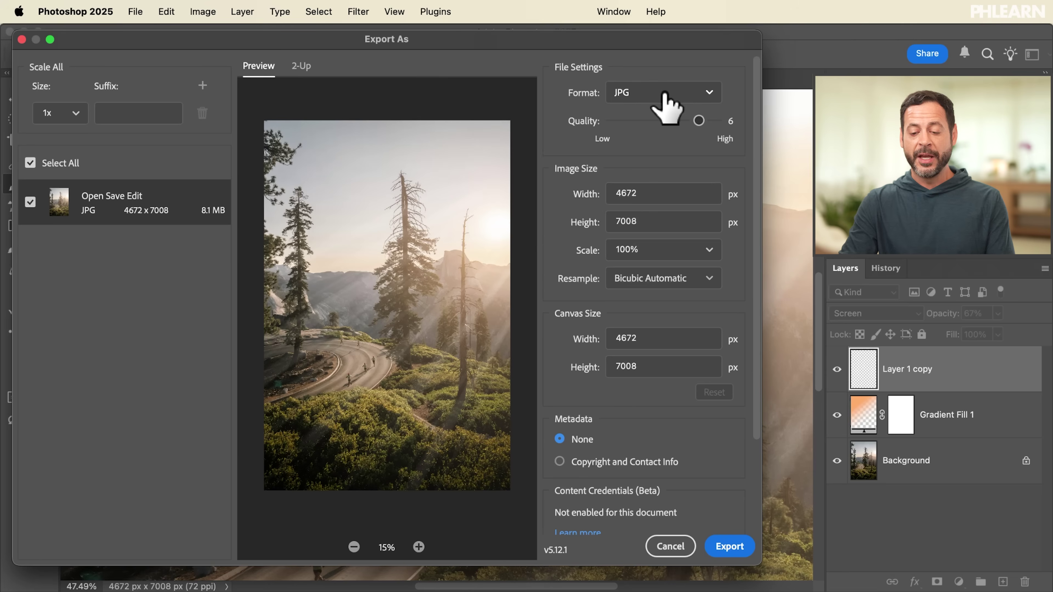
# Step: Export the JPG to the Sample Images folder under the name Open Save Edit - Export
pyautogui.click(731, 548)
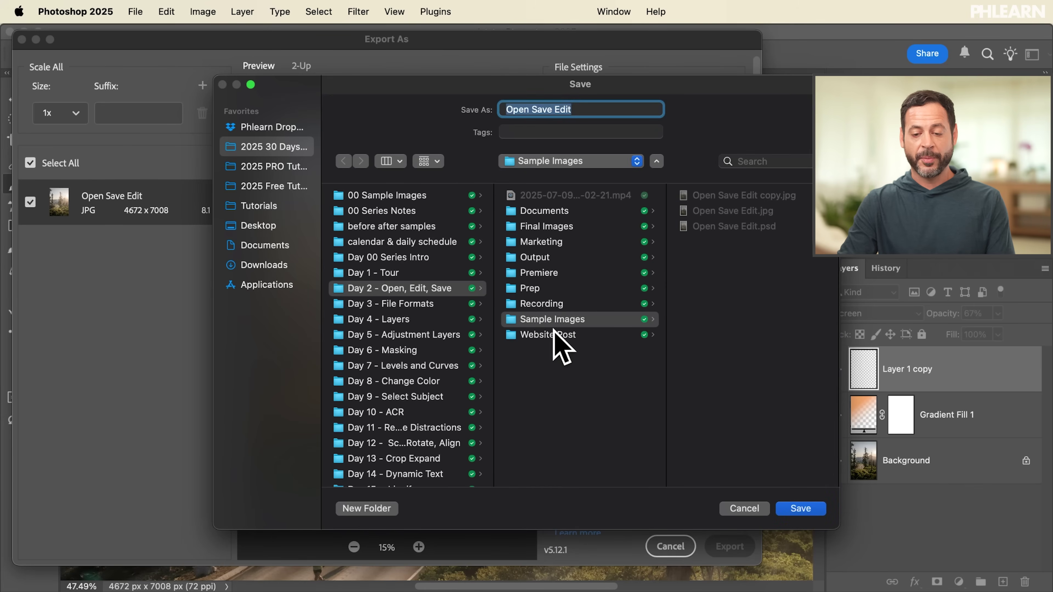
pyautogui.press('Right')
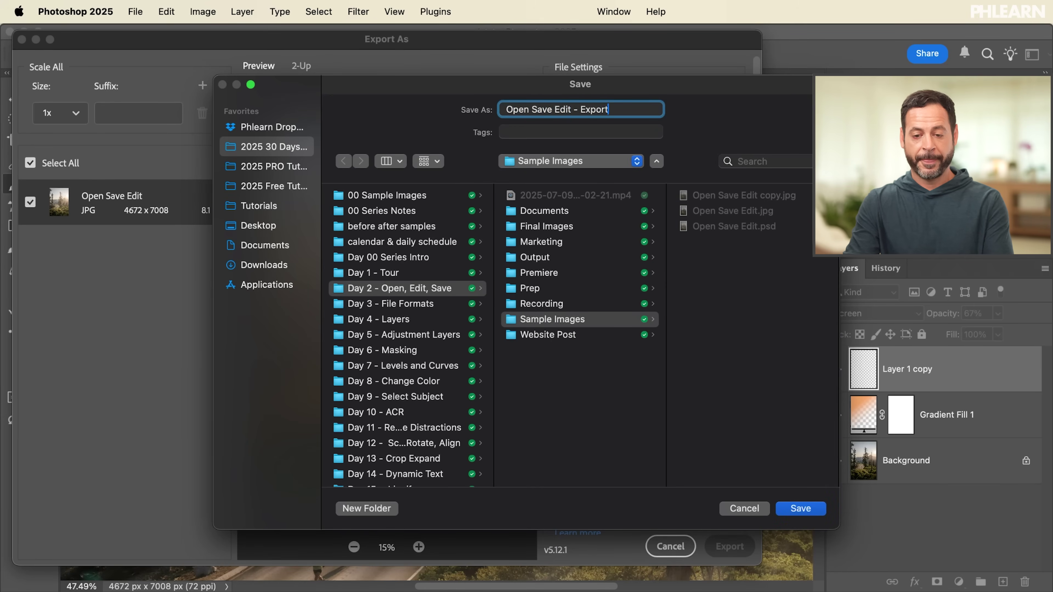
pyautogui.press('Return')
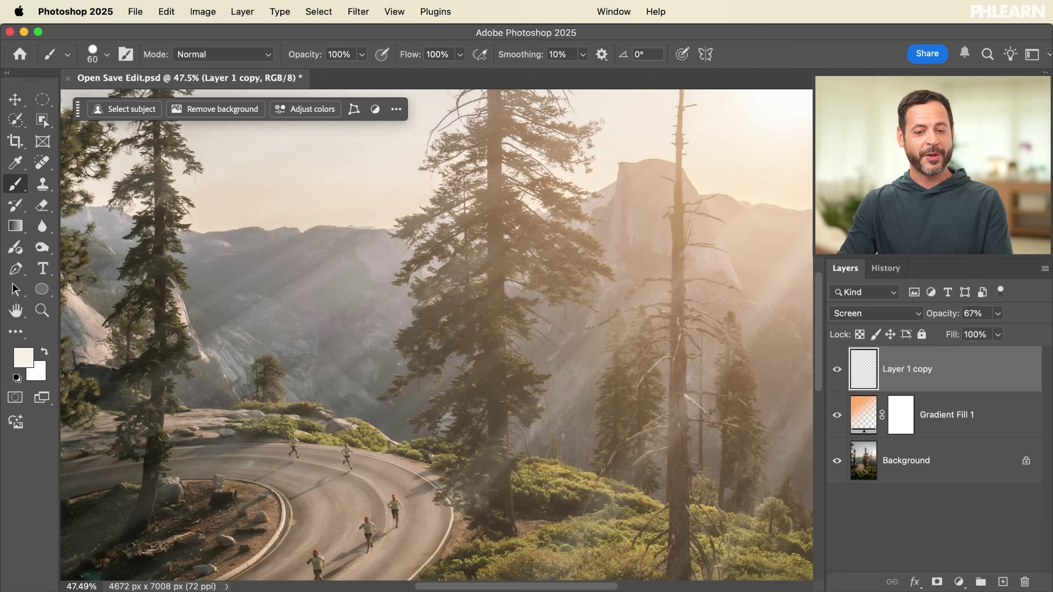
# Step: Switch to Finder and preview the original Open Save Edit.jpg in the Sample Images folder
pyautogui.press('super+Tab')
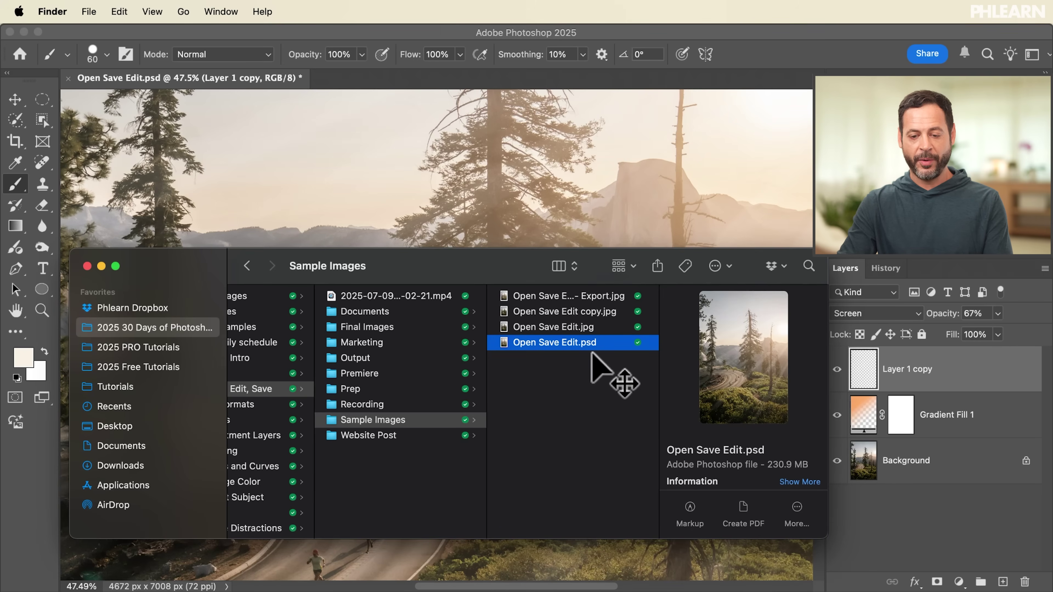
pyautogui.click(589, 328)
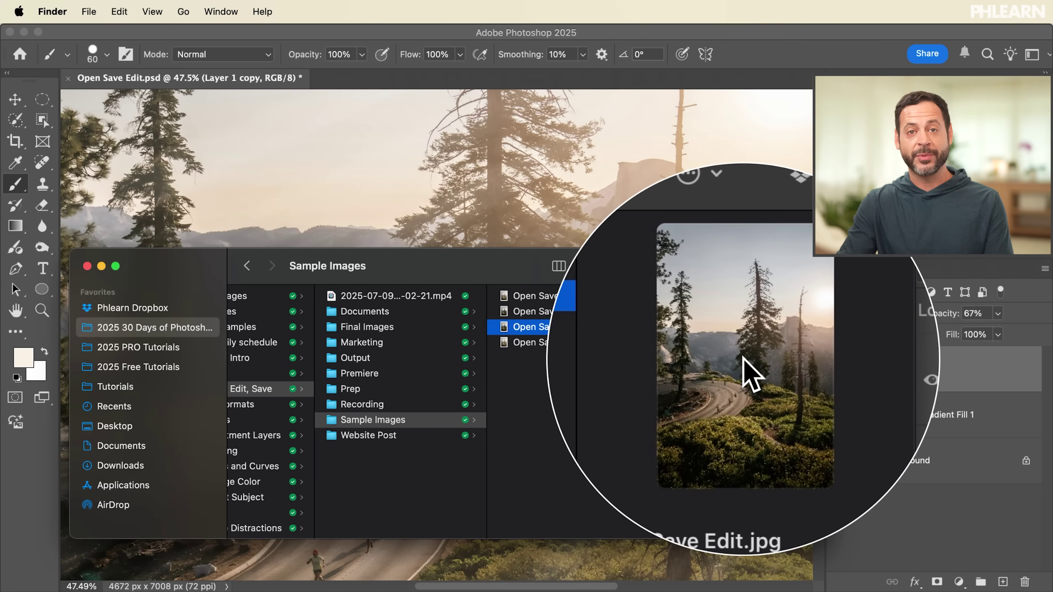
# Step: Preview Open Save Edit.psd in the Sample Images folder, and open Open Save Edit - Export.jpg in Photoshop as a separate document
pyautogui.click(595, 358)
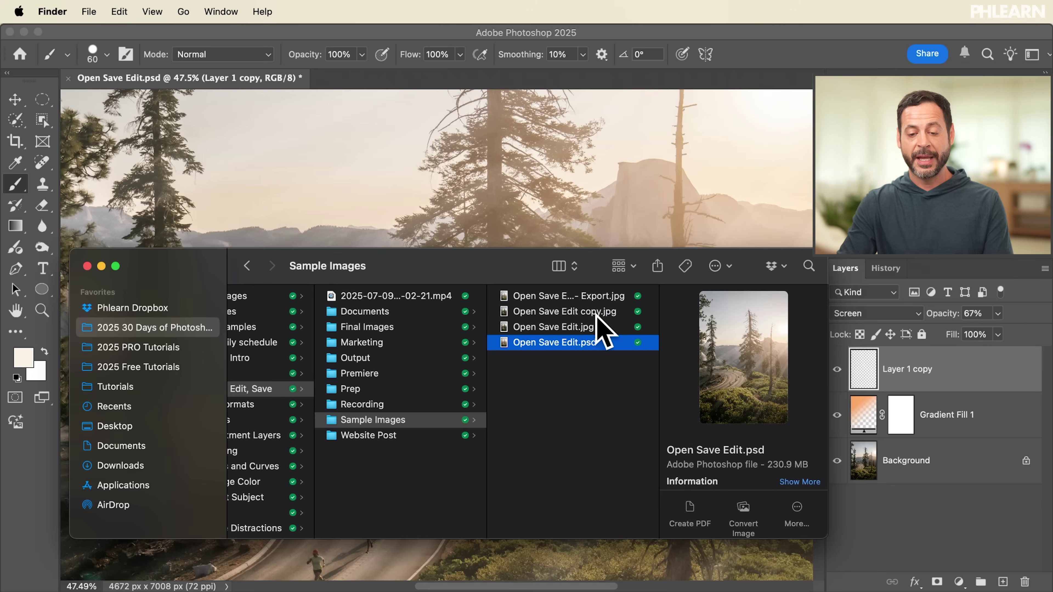
pyautogui.click(589, 296)
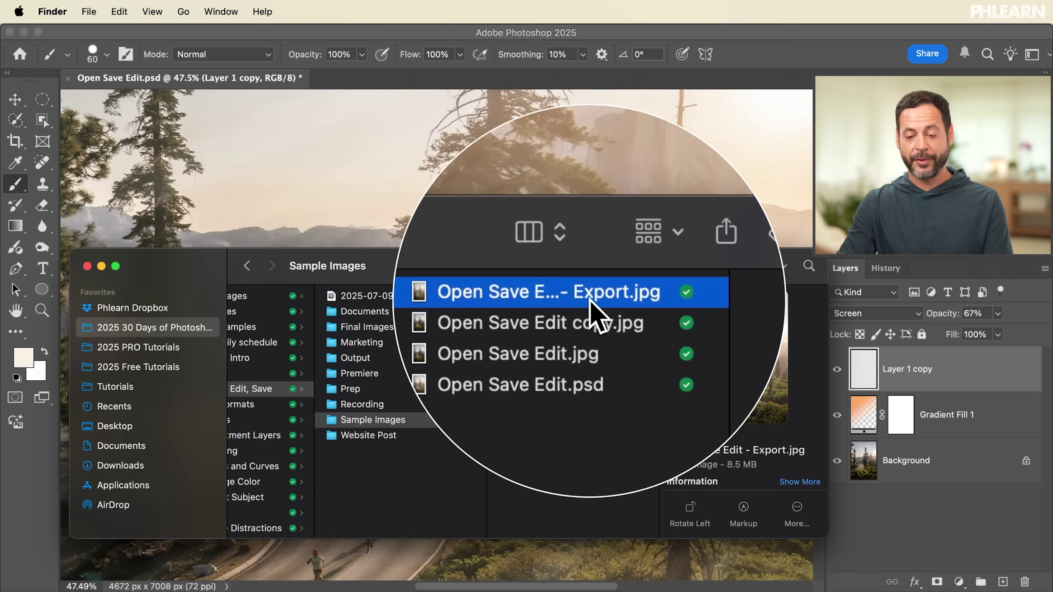
pyautogui.click(589, 297)
pyautogui.moveTo(571, 301); pyautogui.dragTo(392, 79)
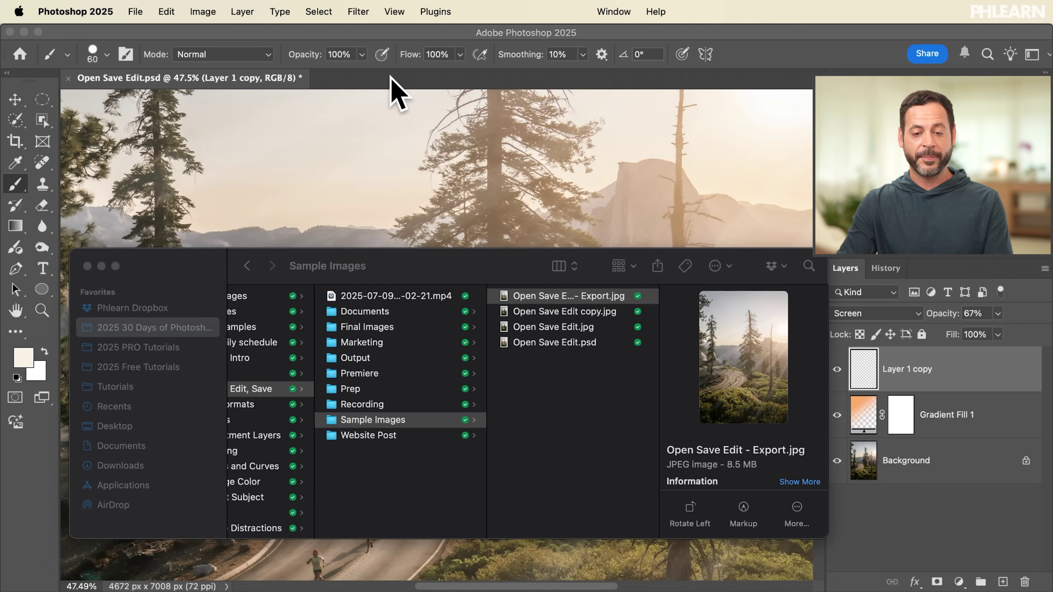
# Step: Examine the sky, trees and light rays in the exported JPG, and close that document
pyautogui.scroll(5, 449, 271)
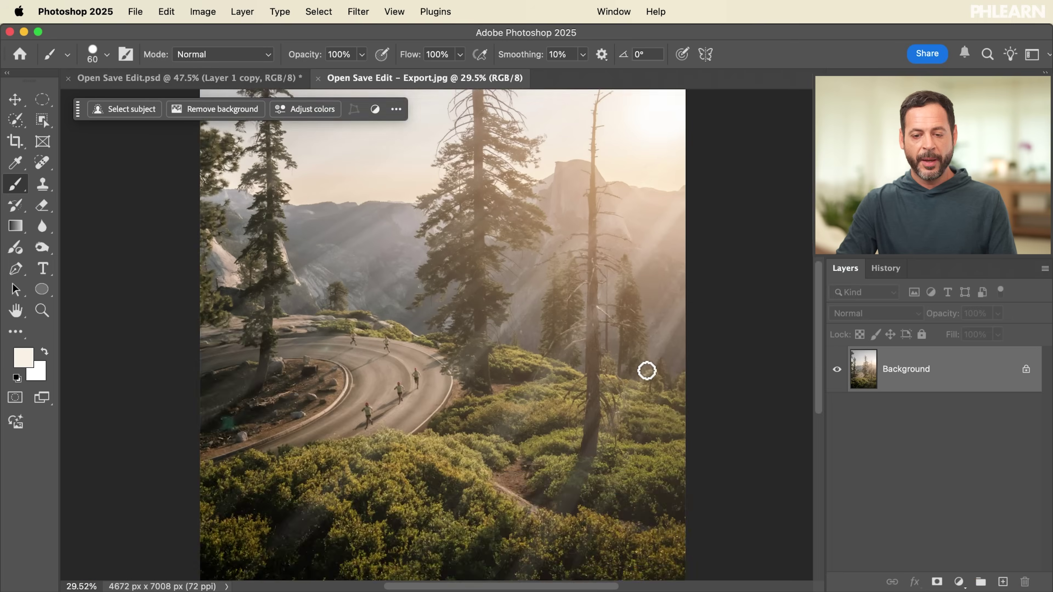
pyautogui.scroll(5, 646, 369)
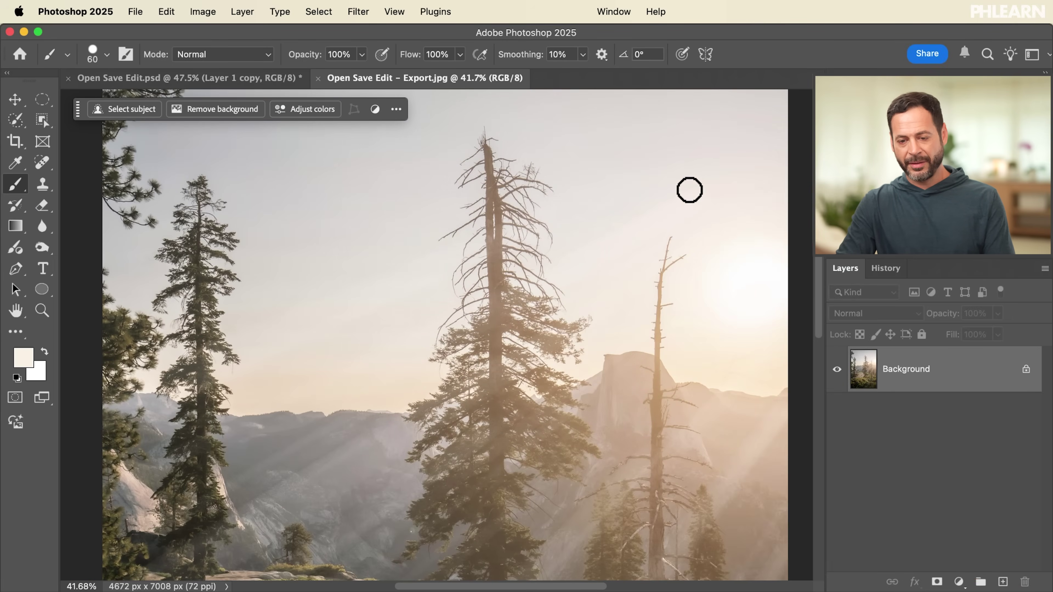
pyautogui.scroll(-5, 530, 261)
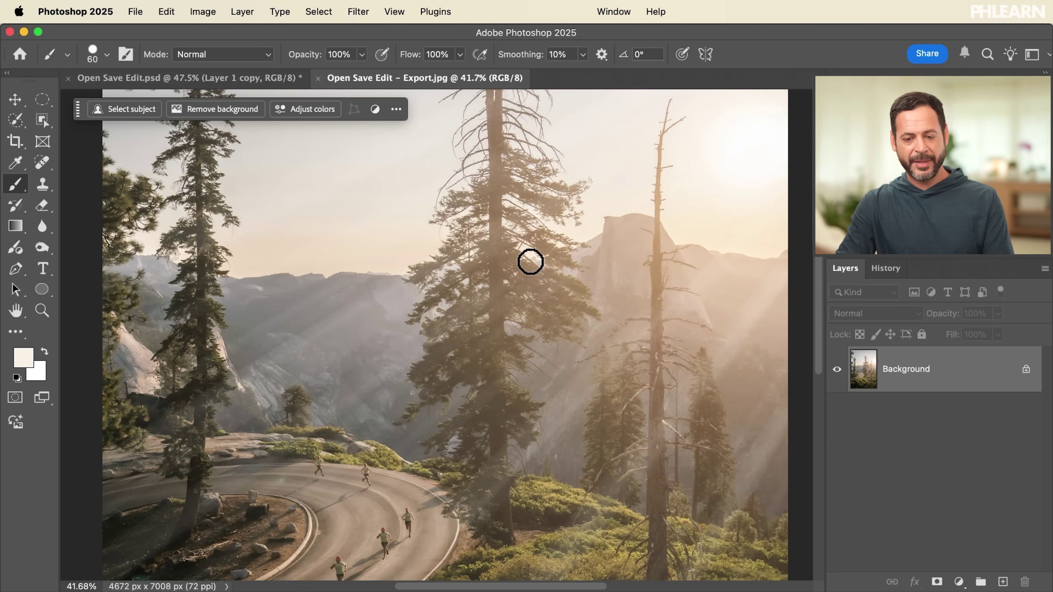
pyautogui.click(319, 79)
# Step: Compare the PSD image with and without the light rays by repeatedly hiding and showing Layer 1 copy
pyautogui.scroll(-3, 368, 256)
pyautogui.scroll(3, 368, 257)
pyautogui.scroll(3, 432, 321)
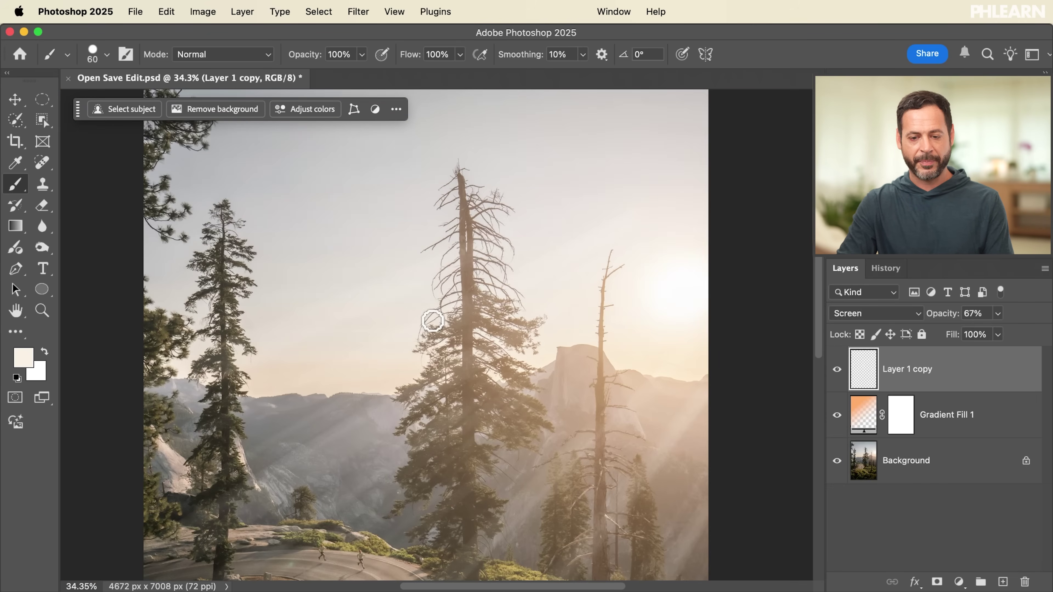
pyautogui.click(837, 369)
pyautogui.click(837, 369)
pyautogui.click(837, 369)
pyautogui.click(837, 369)
pyautogui.click(836, 369)
pyautogui.click(837, 370)
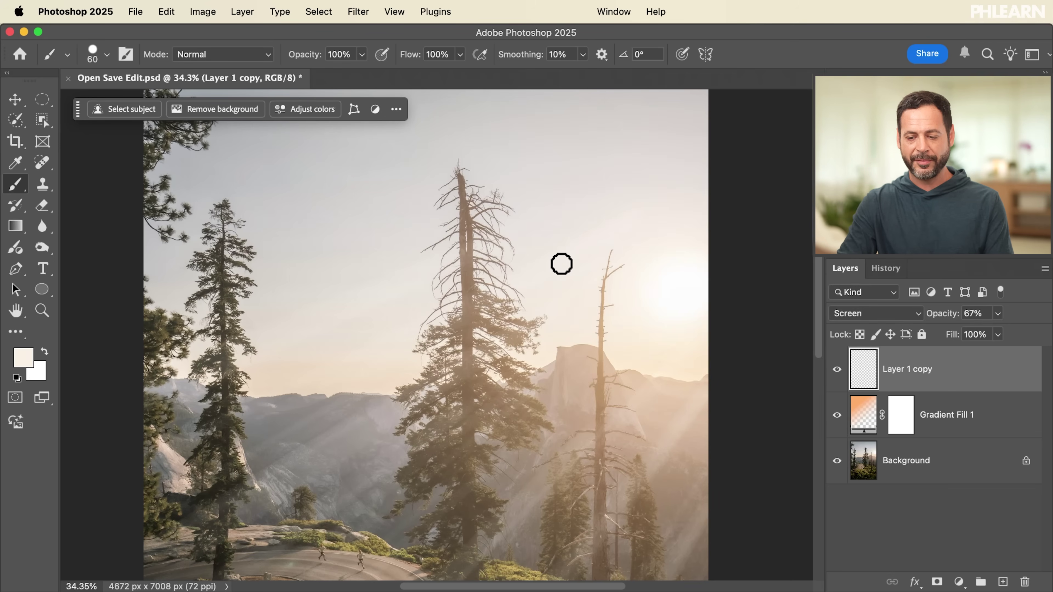
# Step: Add a layer mask to Layer 1 copy and paint black across the sky with a soft 1161 px brush at 20% flow
pyautogui.click(937, 582)
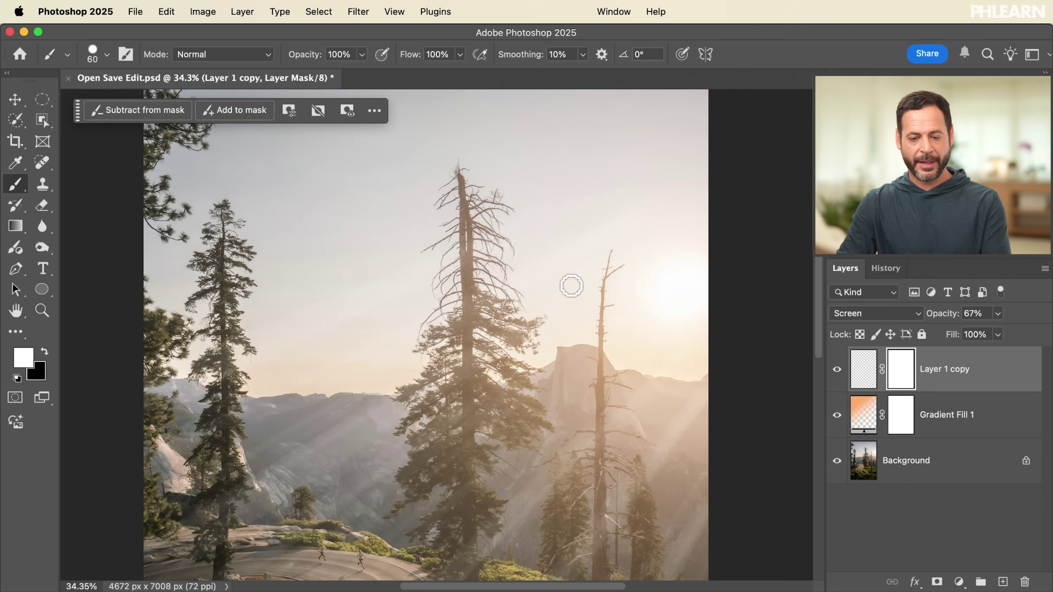
pyautogui.moveTo(521, 244)
pyautogui.mouseDown()
pyautogui.moveTo(505, 10)
pyautogui.moveTo(640, 11)
pyautogui.mouseUp()
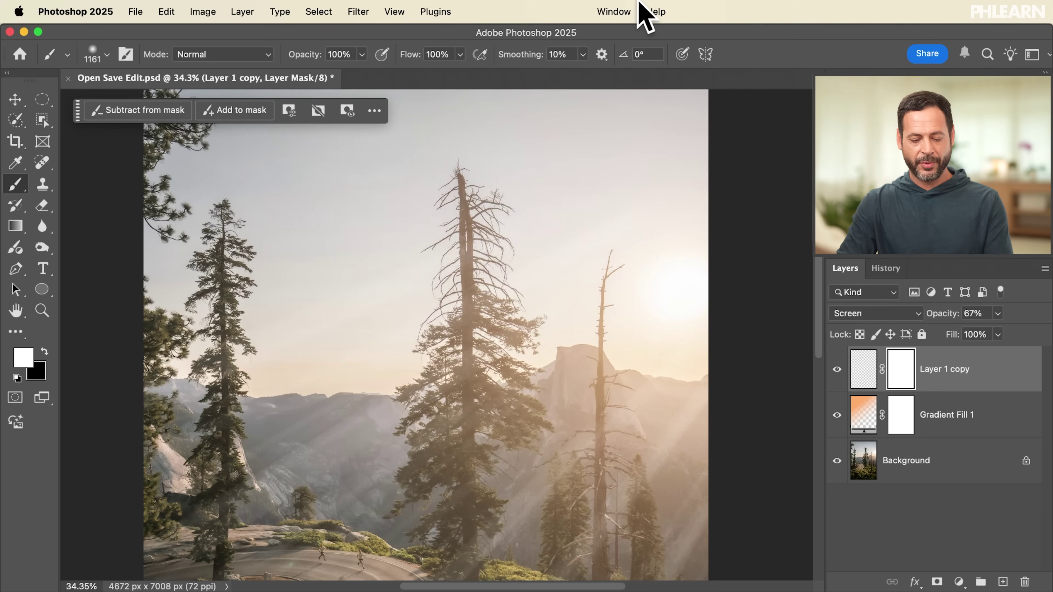
pyautogui.hotkey('shift', '2')
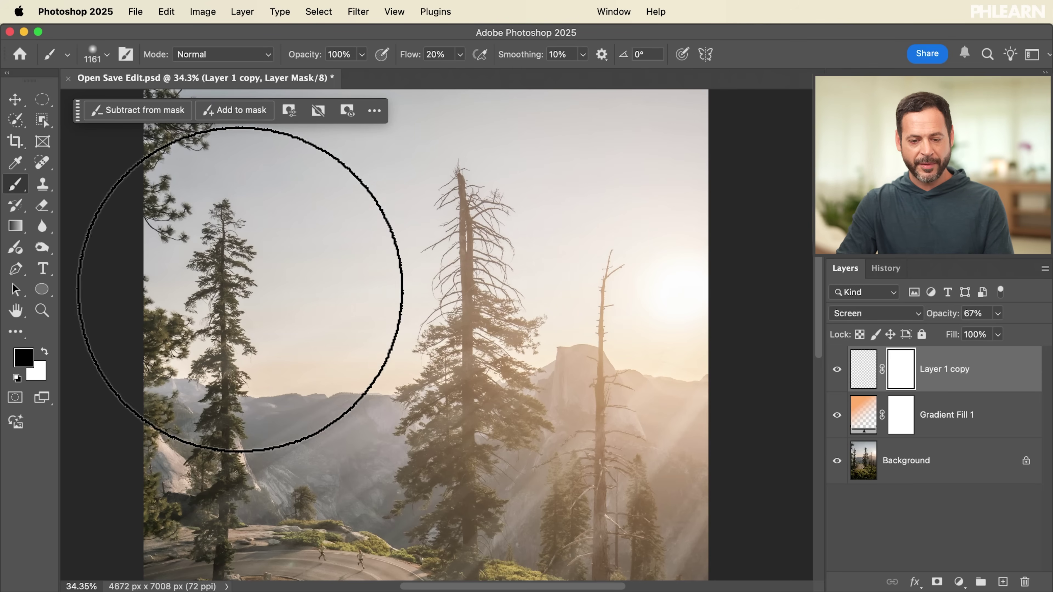
pyautogui.moveTo(540, 222)
pyautogui.mouseDown()
pyautogui.moveTo(576, 176)
pyautogui.moveTo(550, 204)
pyautogui.mouseUp()
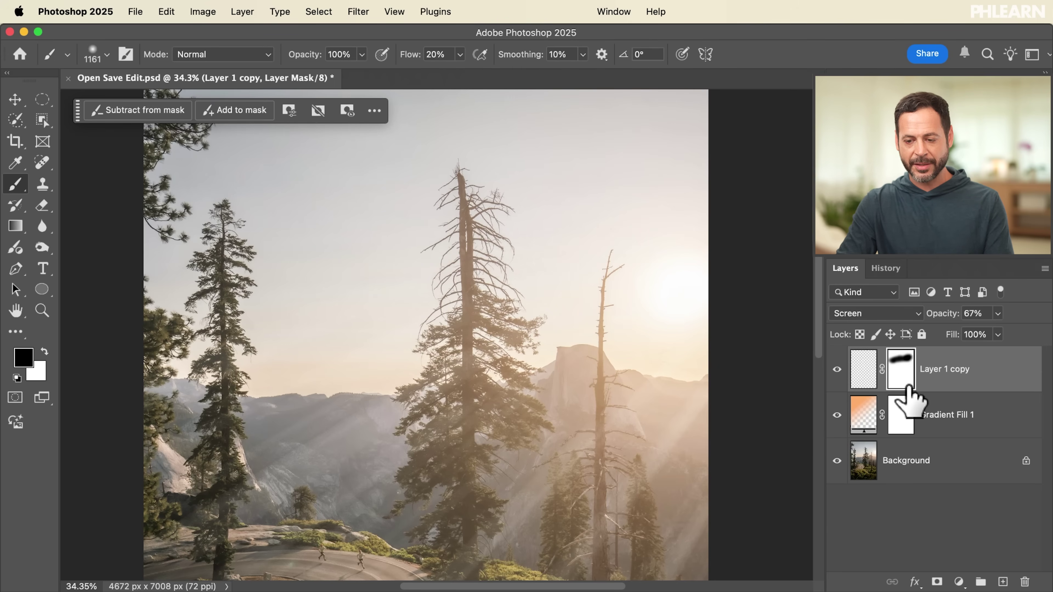
# Step: Raise Layer 1 copy's opacity to 100% and compare the sky with its layer mask disabled and enabled
pyautogui.scroll(2, 505, 283)
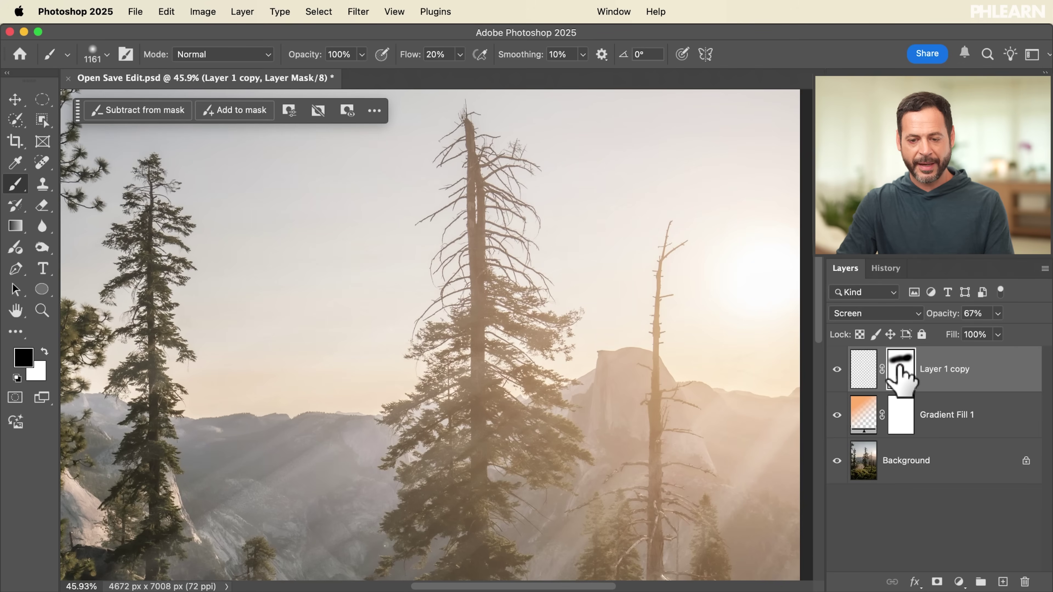
pyautogui.keyDown('shift'); pyautogui.click(899, 367); pyautogui.keyUp('shift')
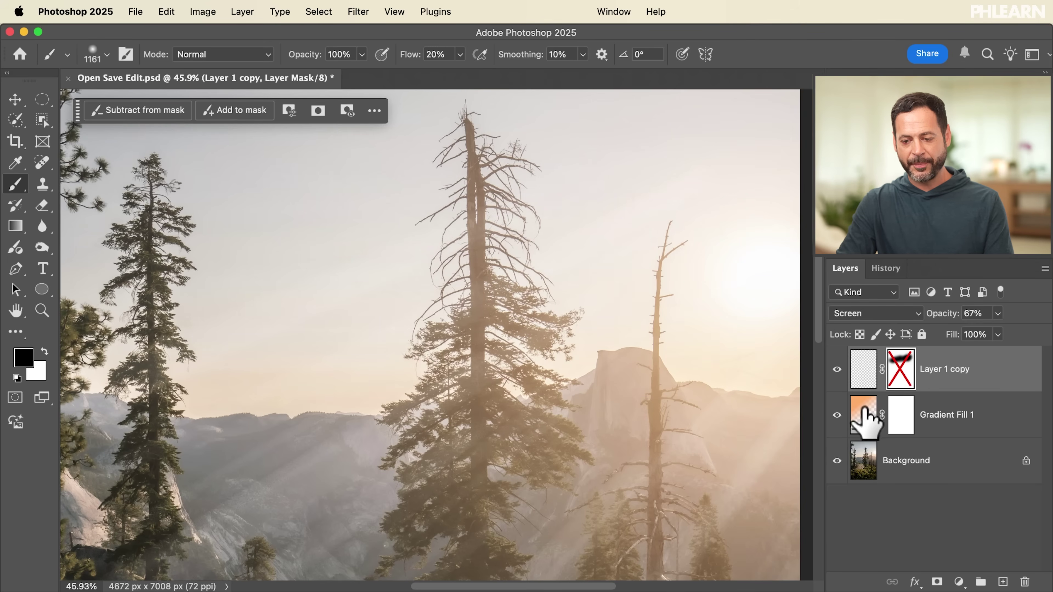
pyautogui.moveTo(943, 314); pyautogui.dragTo(1044, 316)
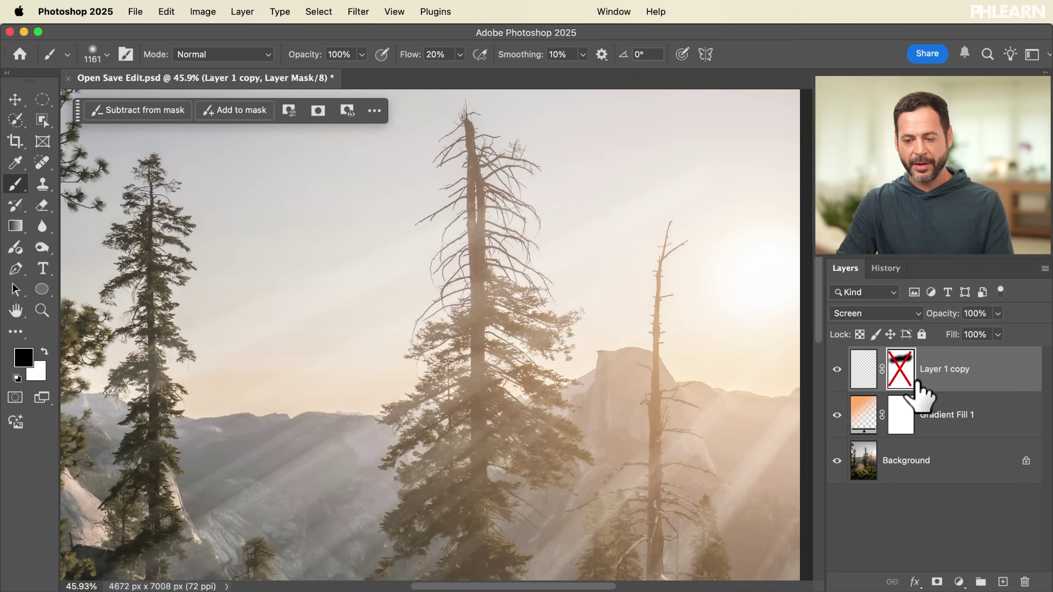
pyautogui.keyDown('shift'); pyautogui.click(904, 371); pyautogui.keyUp('shift')
pyautogui.keyDown('shift'); pyautogui.click(904, 371); pyautogui.keyUp('shift')
pyautogui.keyDown('shift'); pyautogui.click(904, 371); pyautogui.keyUp('shift')
pyautogui.keyDown('shift'); pyautogui.click(904, 371); pyautogui.keyUp('shift')
pyautogui.keyDown('shift'); pyautogui.click(904, 371); pyautogui.keyUp('shift')
pyautogui.keyDown('shift'); pyautogui.click(904, 371); pyautogui.keyUp('shift')
pyautogui.keyDown('shift'); pyautogui.click(904, 371); pyautogui.keyUp('shift')
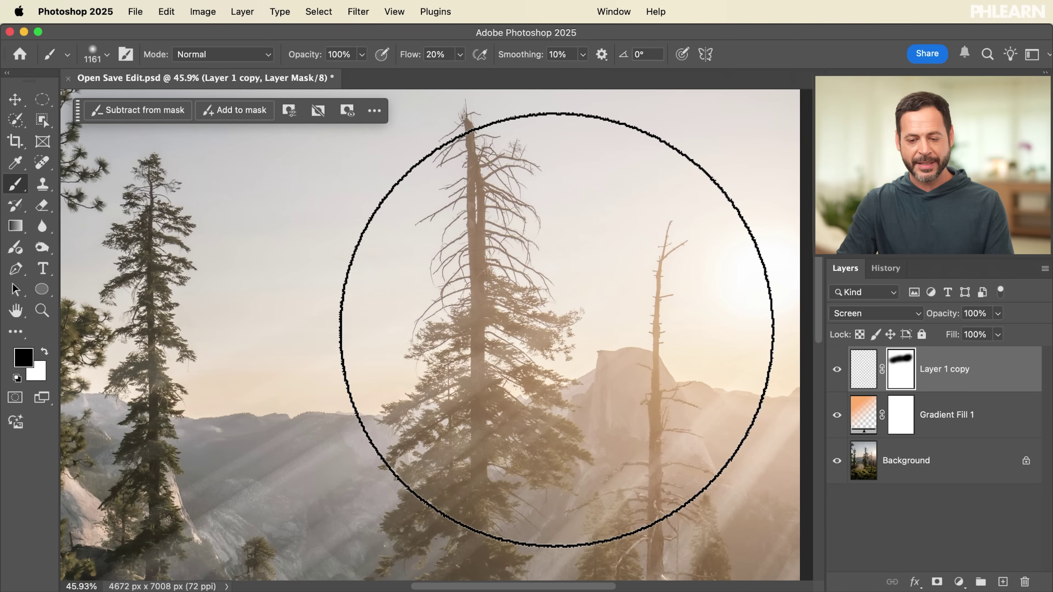
# Step: Check the light rays across the landscape and lower Layer 1 copy's opacity to 49%
pyautogui.scroll(-5, 505, 271)
pyautogui.scroll(6, 556, 330)
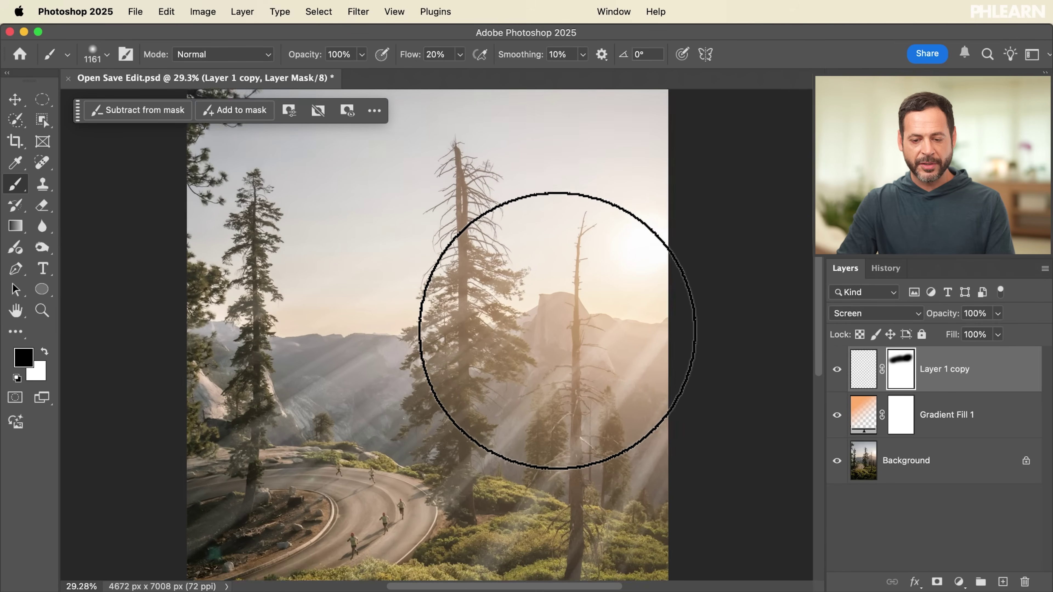
pyautogui.scroll(-2, 557, 332)
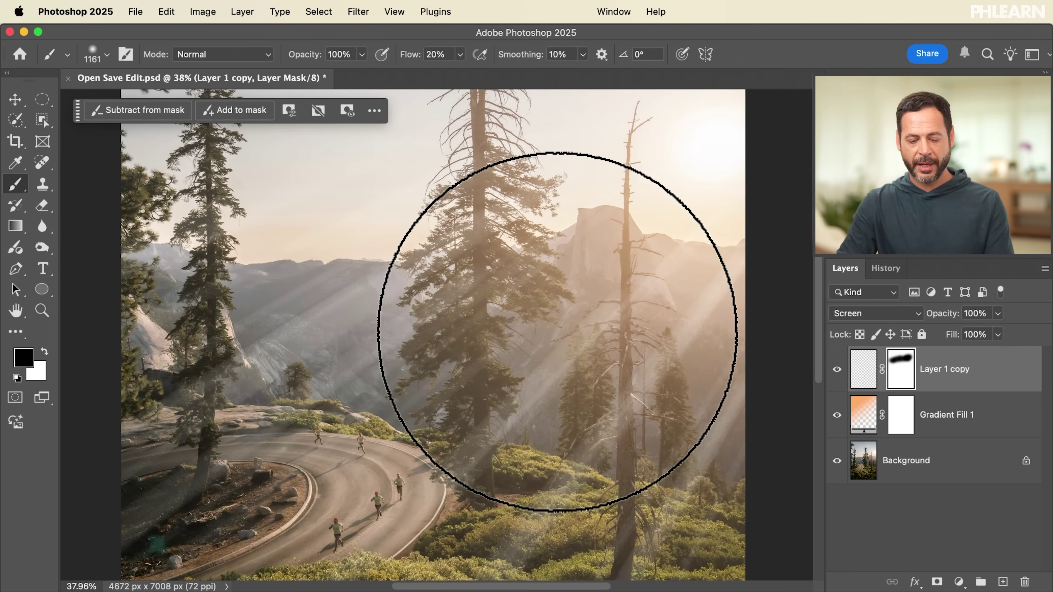
pyautogui.press('v')
pyautogui.moveTo(946, 317); pyautogui.dragTo(911, 317)
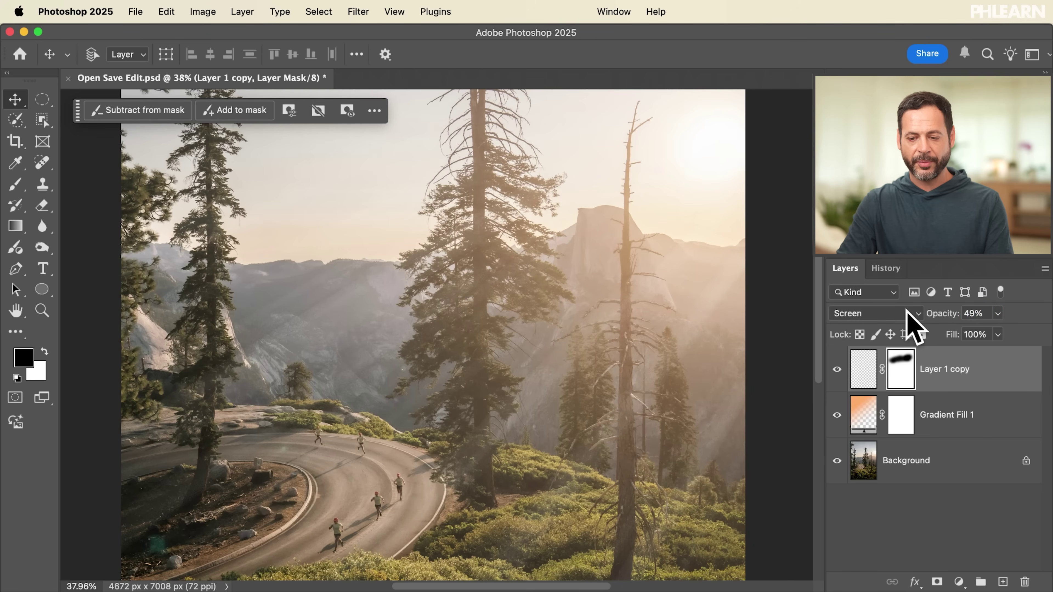
# Step: Compare the masked light rays by hiding and showing Layer 1 copy, and save the PSD
pyautogui.click(837, 369)
pyautogui.click(837, 369)
pyautogui.click(836, 369)
pyautogui.click(836, 369)
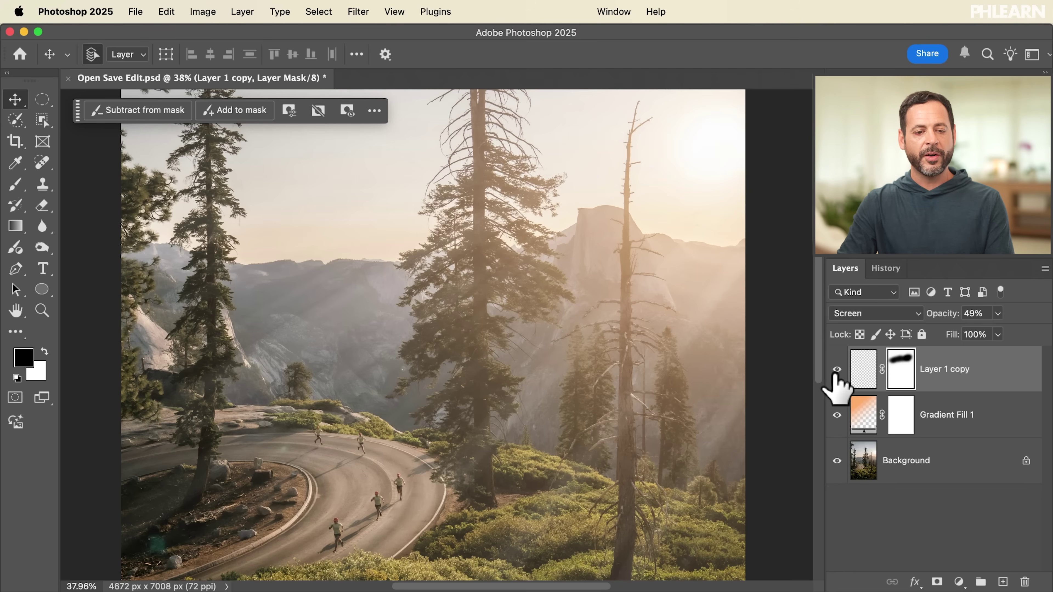
pyautogui.press('super+s')
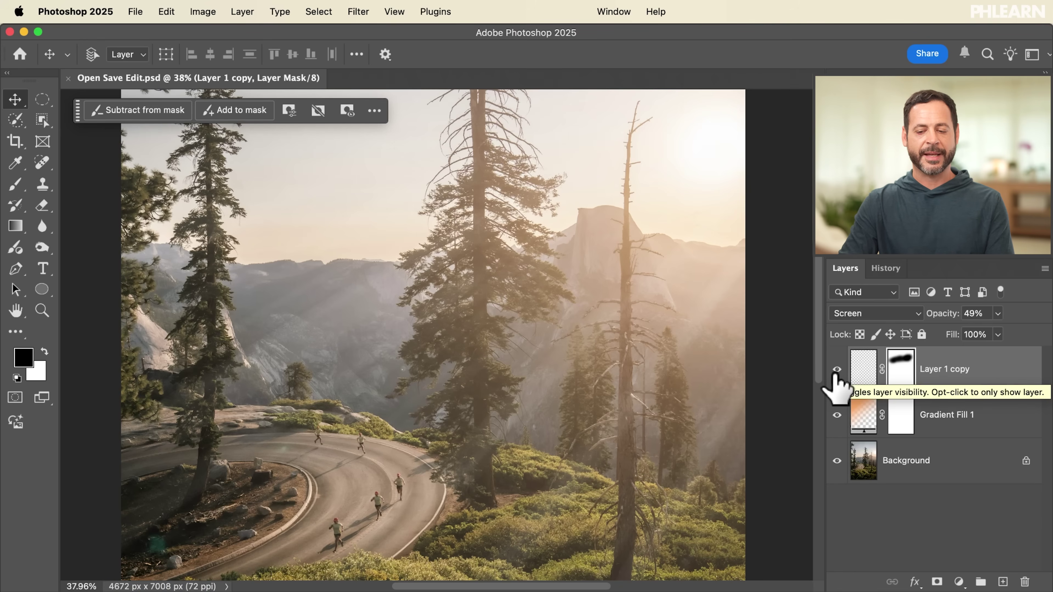